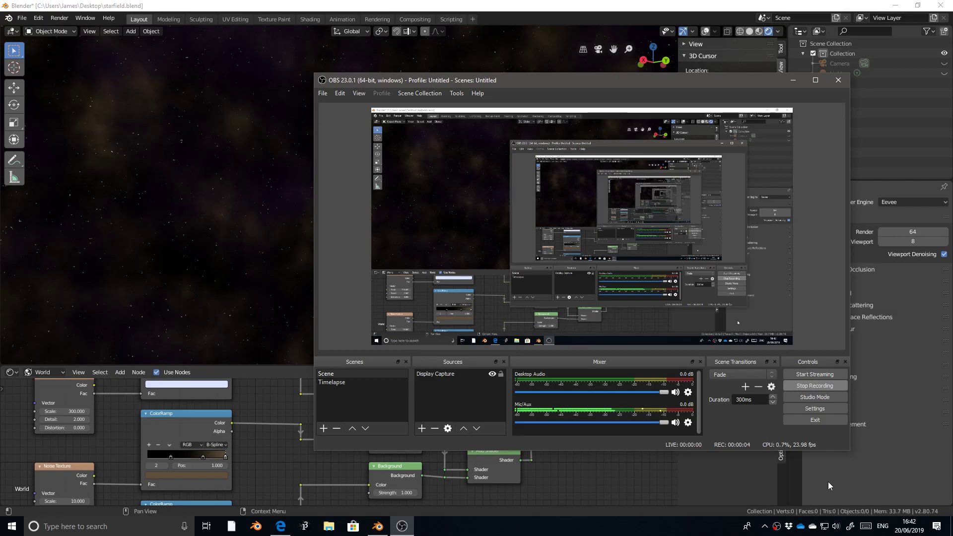
# Mute the Add Shader node so the world shows only the starfield stars
pyautogui.click(827, 481)
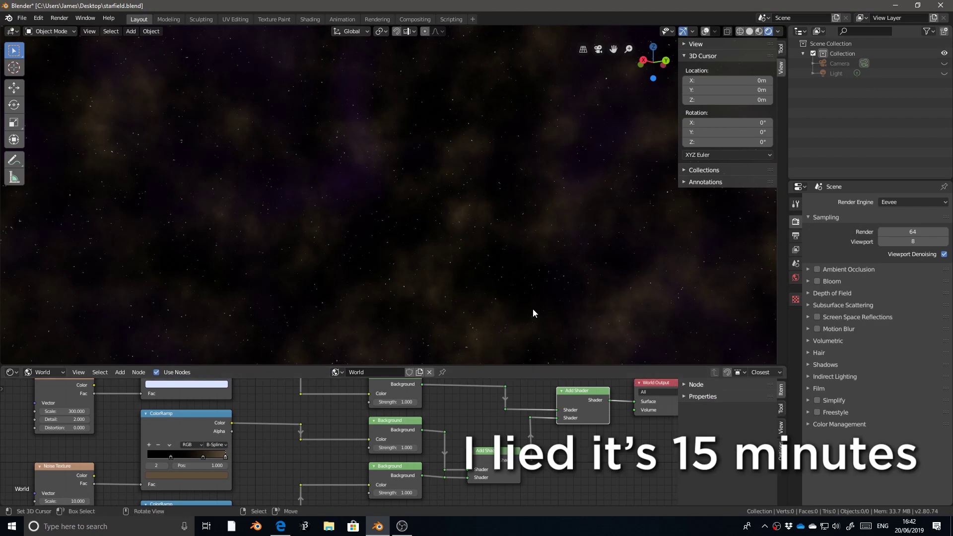
pyautogui.moveTo(532, 313)
pyautogui.mouseDown(button='middle')
pyautogui.moveTo(572, 266)
pyautogui.moveTo(530, 305)
pyautogui.mouseUp(button='middle')
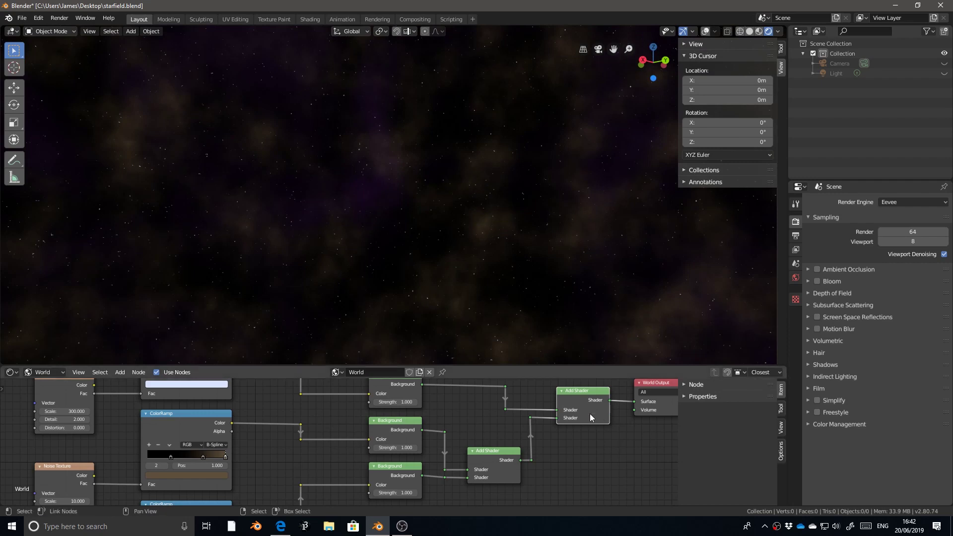
pyautogui.press('m')
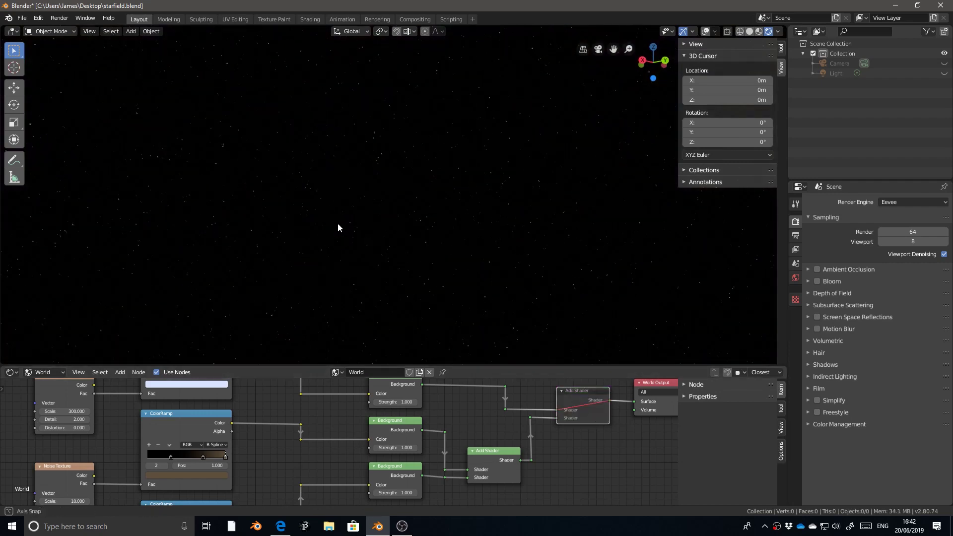
# Request a new file from the General template with Ctrl+N
pyautogui.moveTo(338, 228); pyautogui.dragTo(332, 238, button='middle')
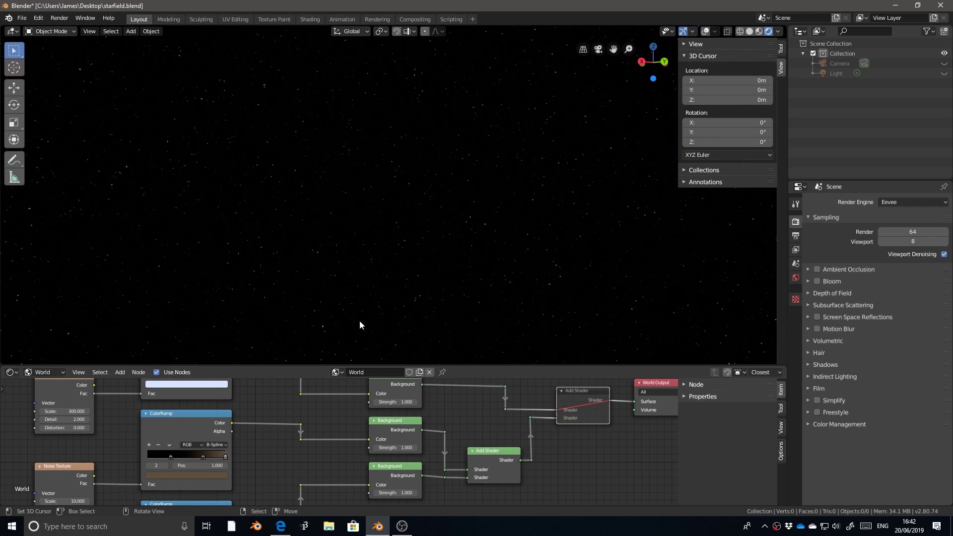
pyautogui.hotkey('ctrl', 'n')
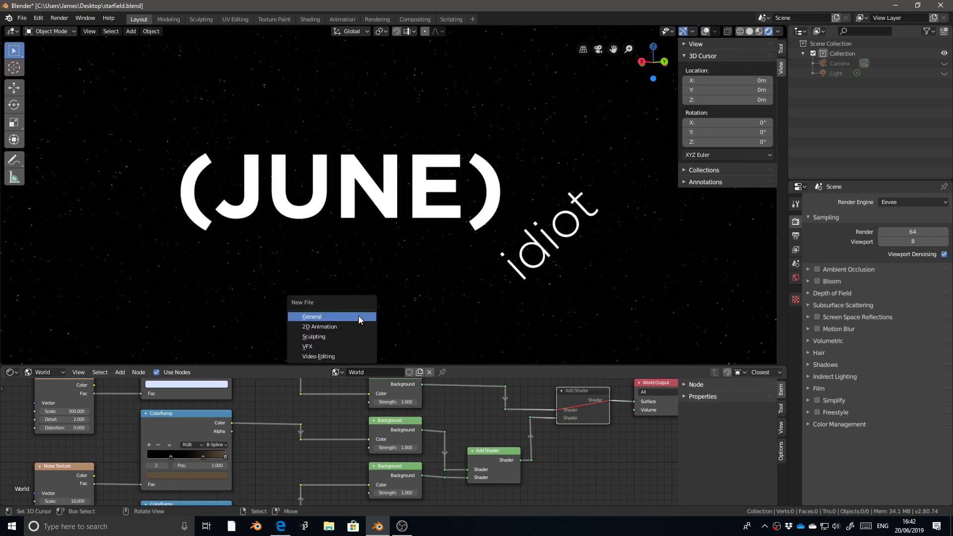
pyautogui.click(359, 315)
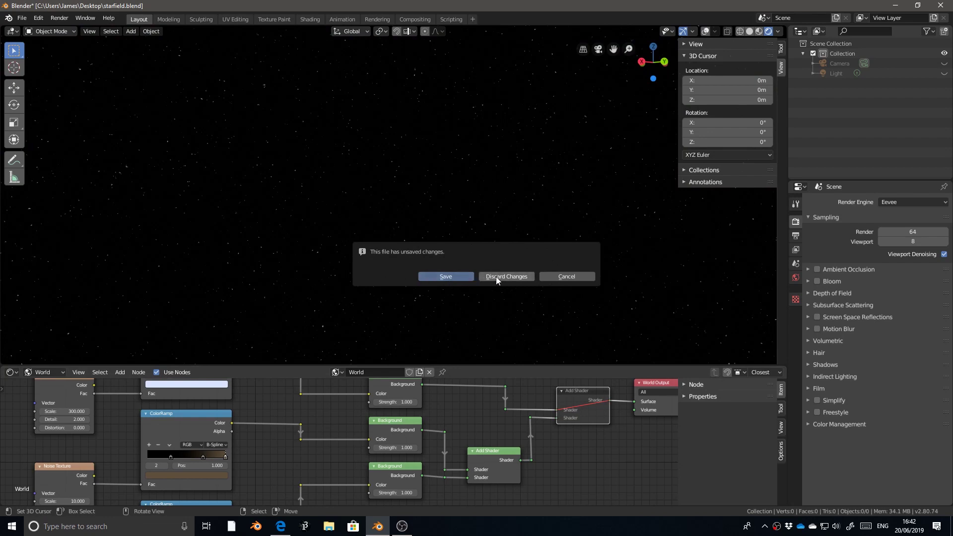
# Discard changes to load the fresh General scene and delete its default cube
pyautogui.click(466, 277)
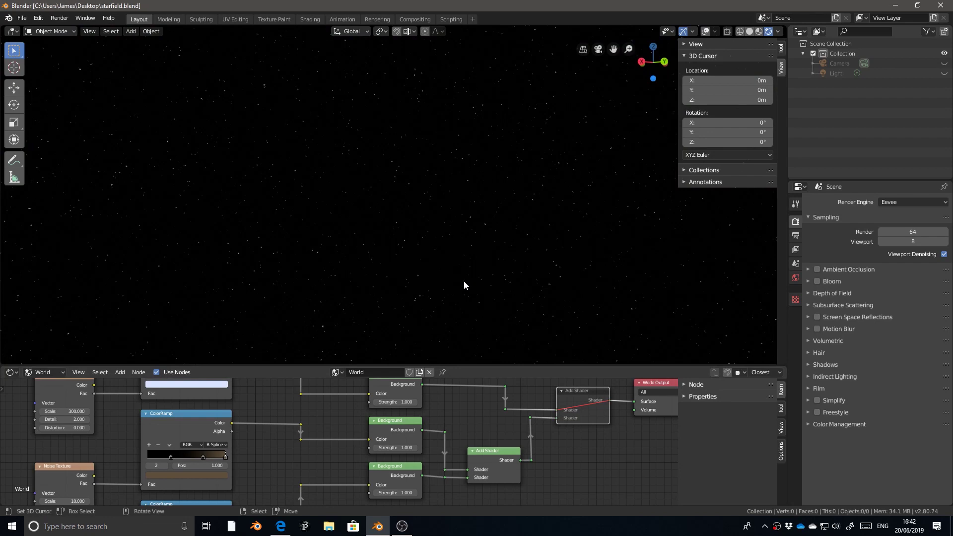
pyautogui.moveTo(527, 242)
pyautogui.mouseDown(button='middle')
pyautogui.moveTo(496, 221)
pyautogui.moveTo(526, 244)
pyautogui.mouseUp(button='middle')
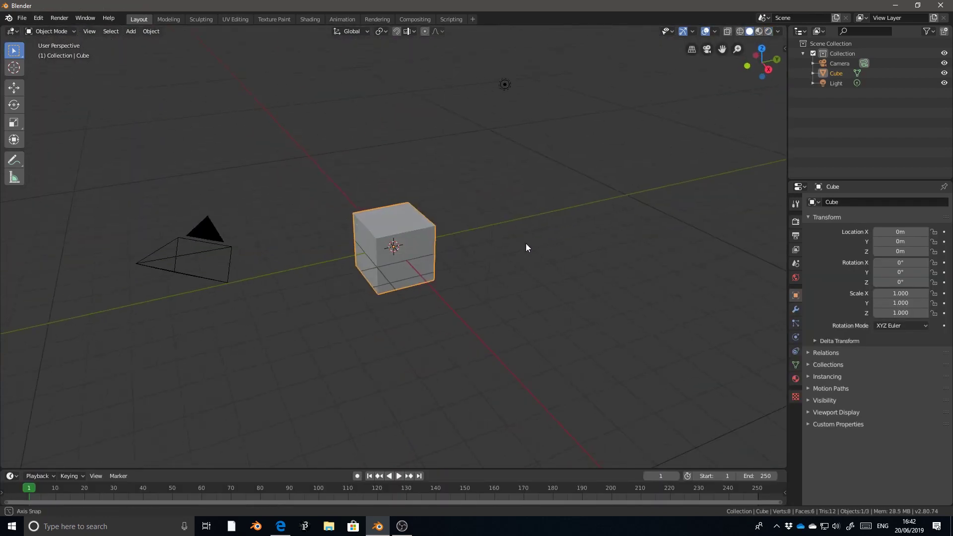
pyautogui.press('x')
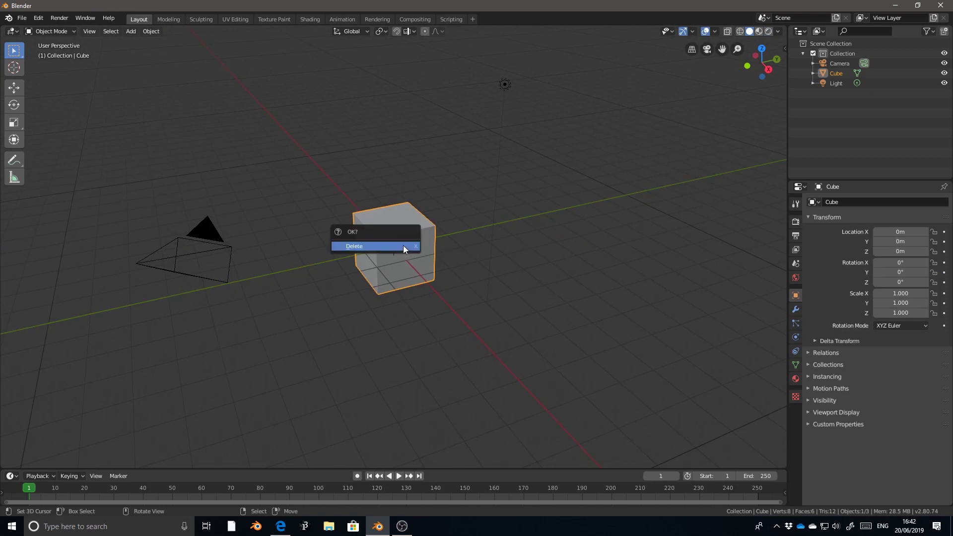
pyautogui.click(404, 247)
# Confirm Eevee remains the render engine in the render settings
pyautogui.click(793, 222)
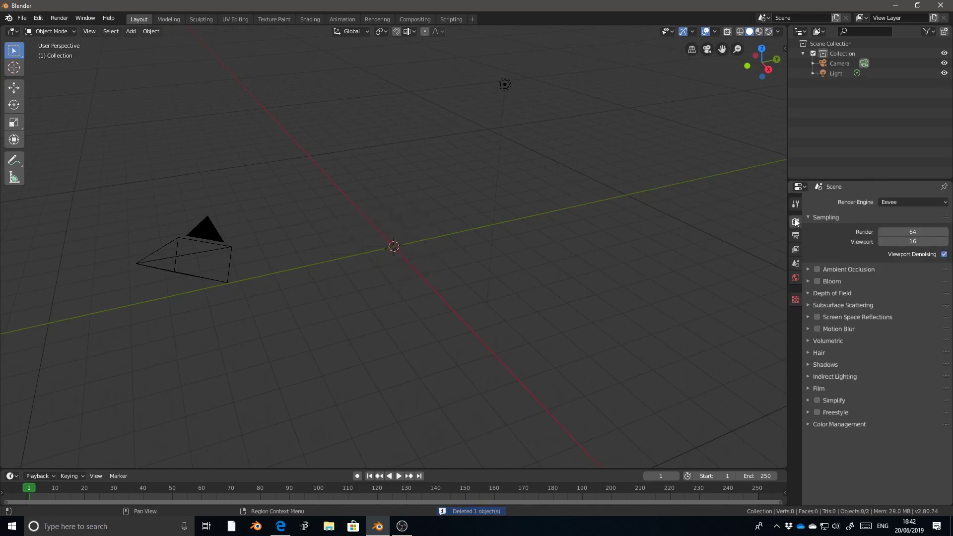
pyautogui.click(889, 203)
pyautogui.click(889, 204)
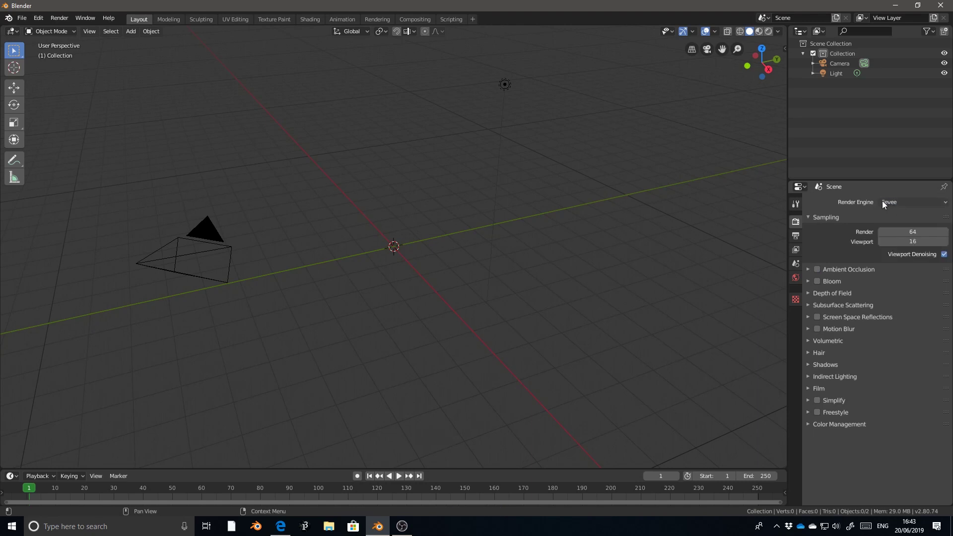
# Enlarge the timeline area and return the current frame to 0
pyautogui.moveTo(424, 467); pyautogui.dragTo(453, 285)
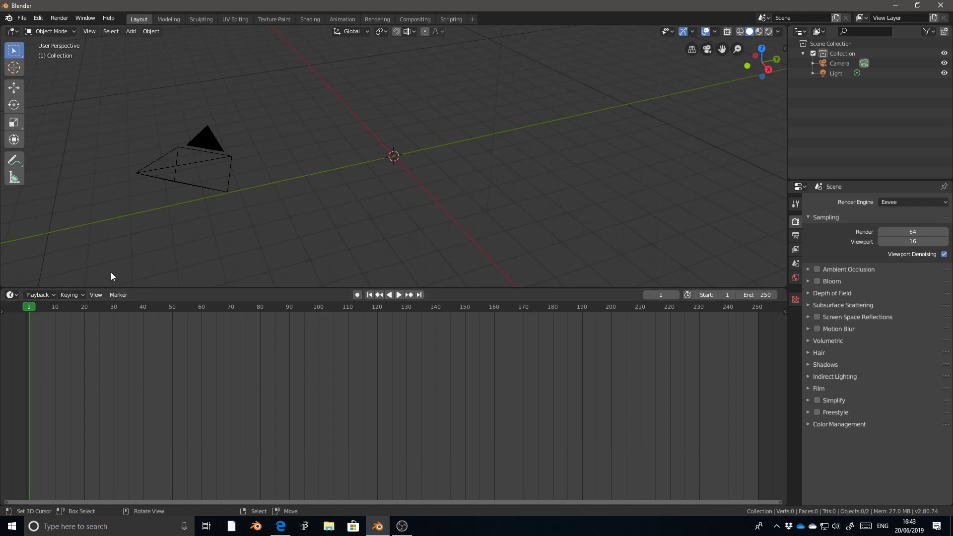
pyautogui.click(13, 296)
pyautogui.click(556, 348)
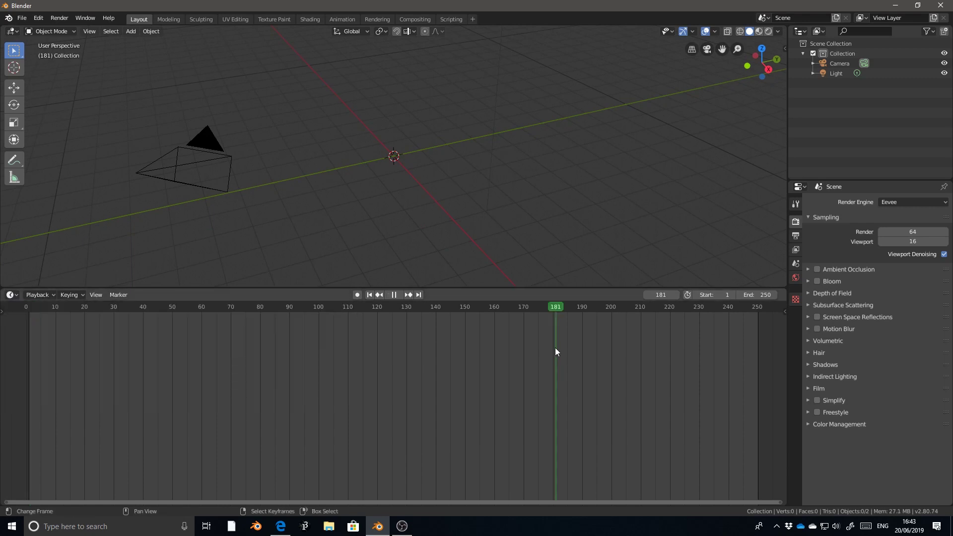
pyautogui.moveTo(299, 314); pyautogui.dragTo(4, 338)
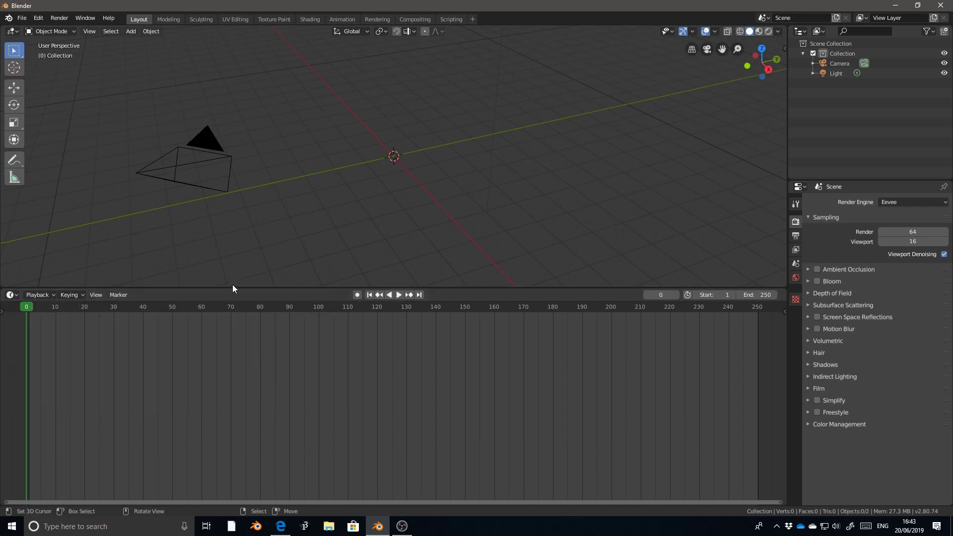
pyautogui.moveTo(231, 288)
pyautogui.mouseDown()
pyautogui.moveTo(232, 390)
pyautogui.moveTo(232, 289)
pyautogui.mouseUp()
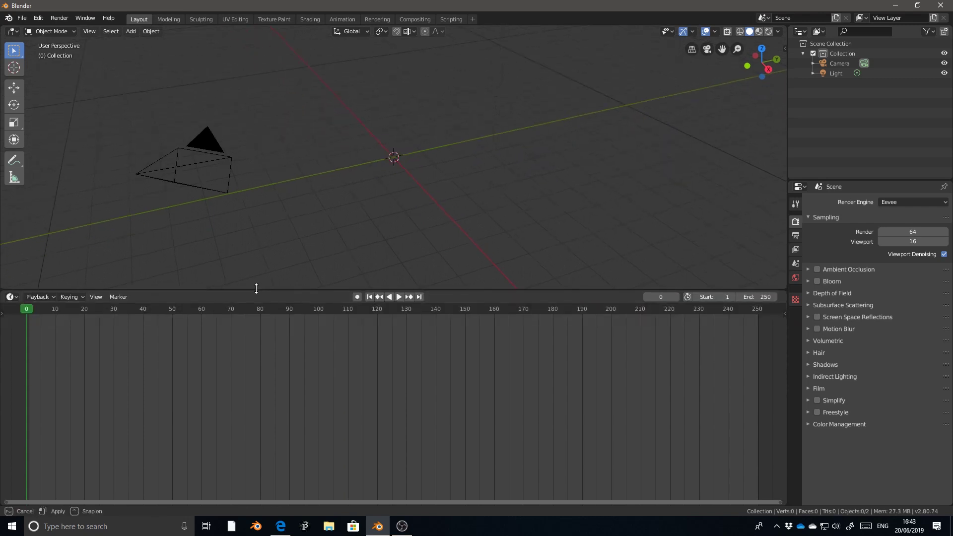
# Turn the timeline area into a Shader Editor and open its Object/World shader type dropdown
pyautogui.click(11, 296)
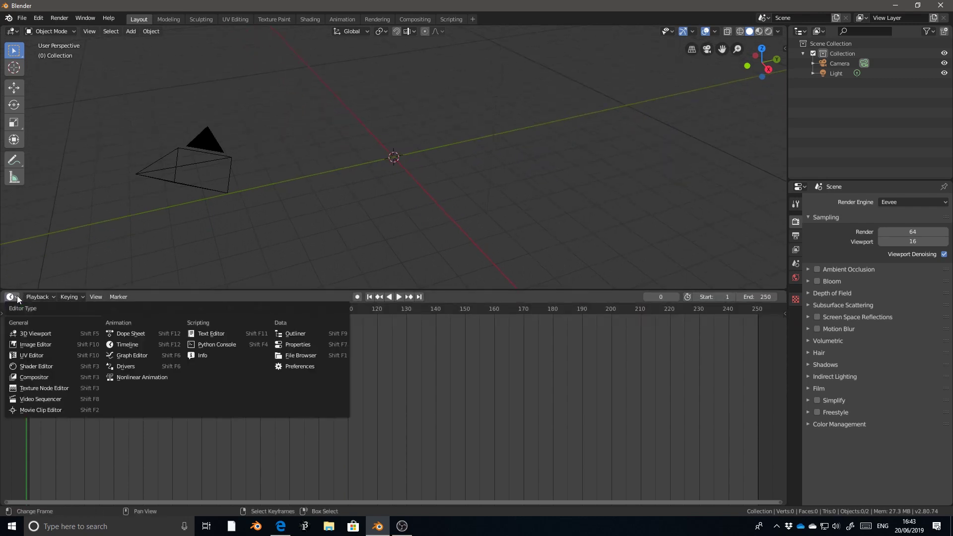
pyautogui.click(40, 366)
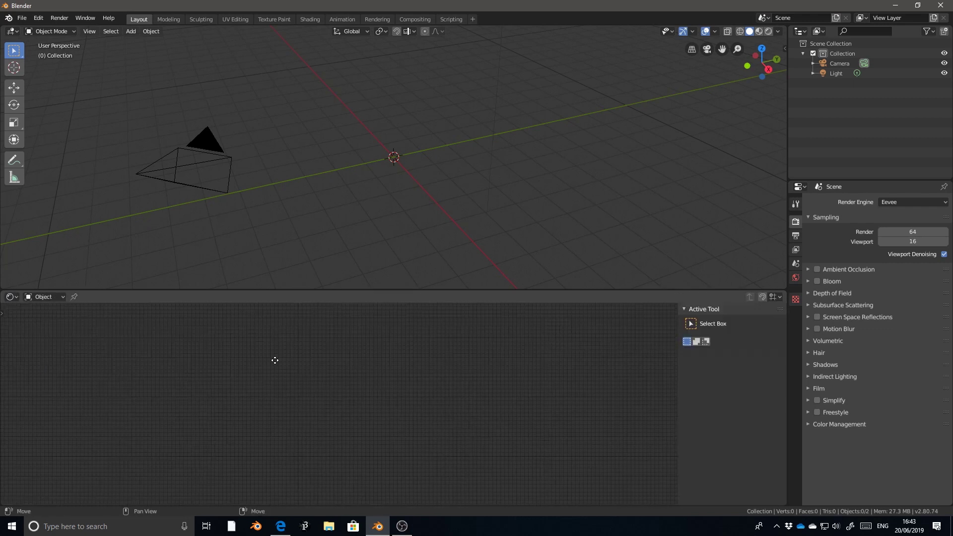
pyautogui.moveTo(289, 351); pyautogui.dragTo(319, 364, button='middle')
pyautogui.scroll(2, 354, 386)
pyautogui.click(41, 296)
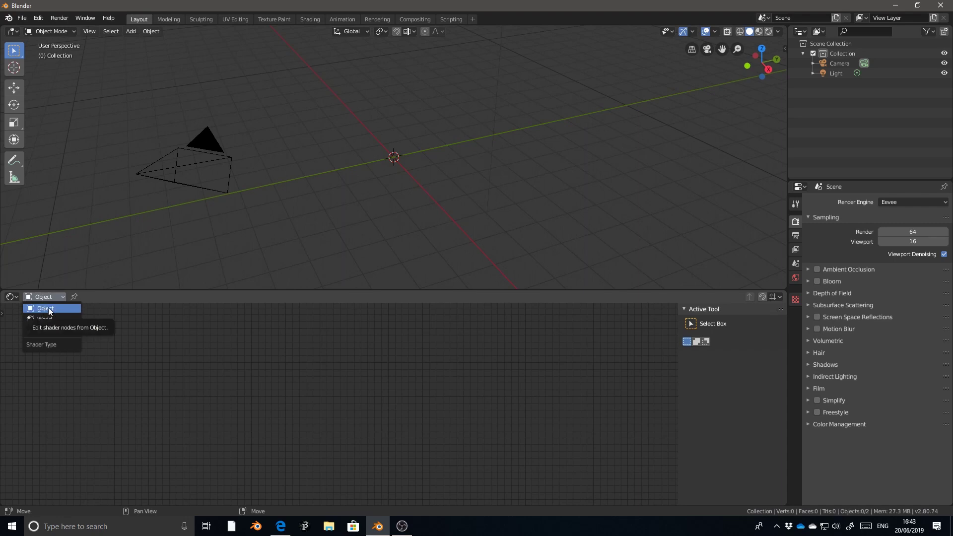
pyautogui.click(50, 308)
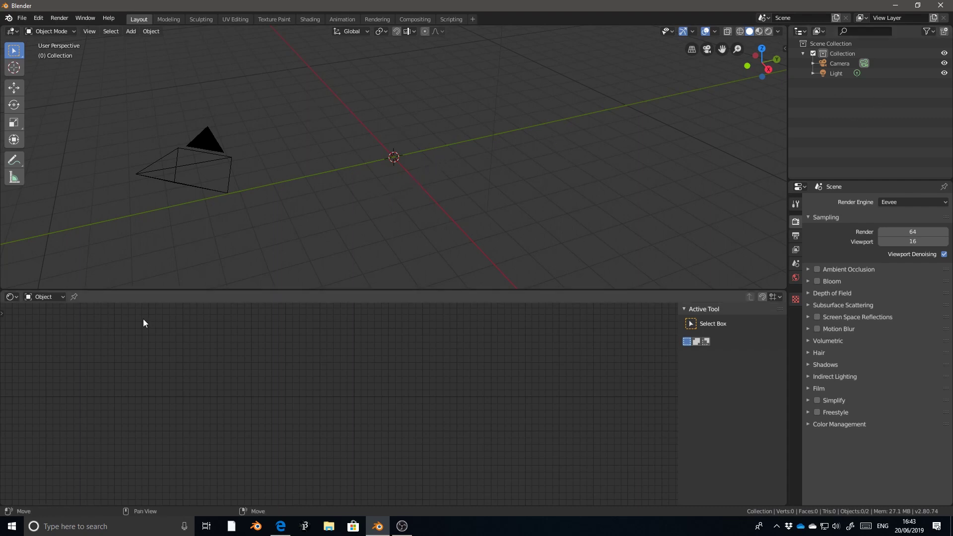
pyautogui.click(44, 296)
# Show the World nodes and arrange Background and World Output side by side
pyautogui.click(40, 322)
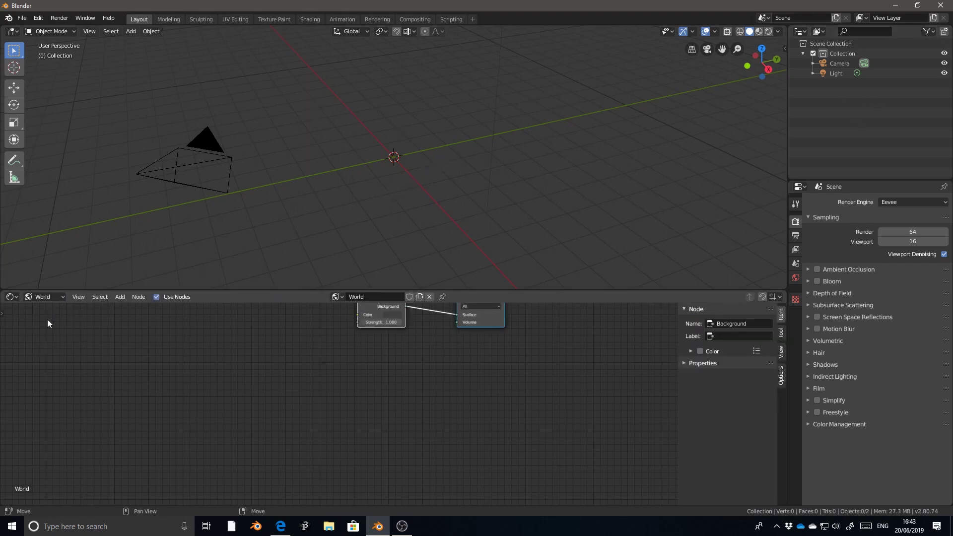
pyautogui.moveTo(389, 96); pyautogui.dragTo(418, 195, button='middle')
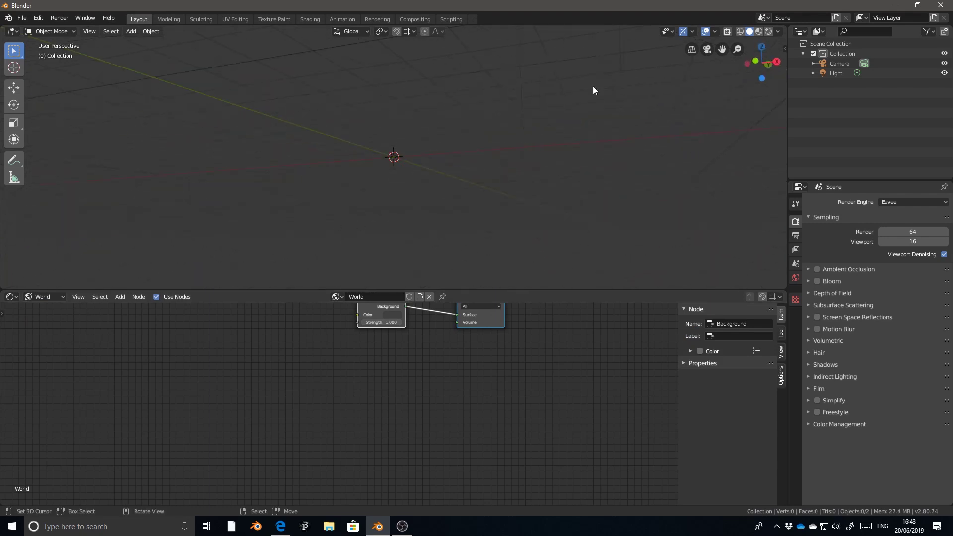
pyautogui.moveTo(492, 121); pyautogui.dragTo(310, 199, button='middle')
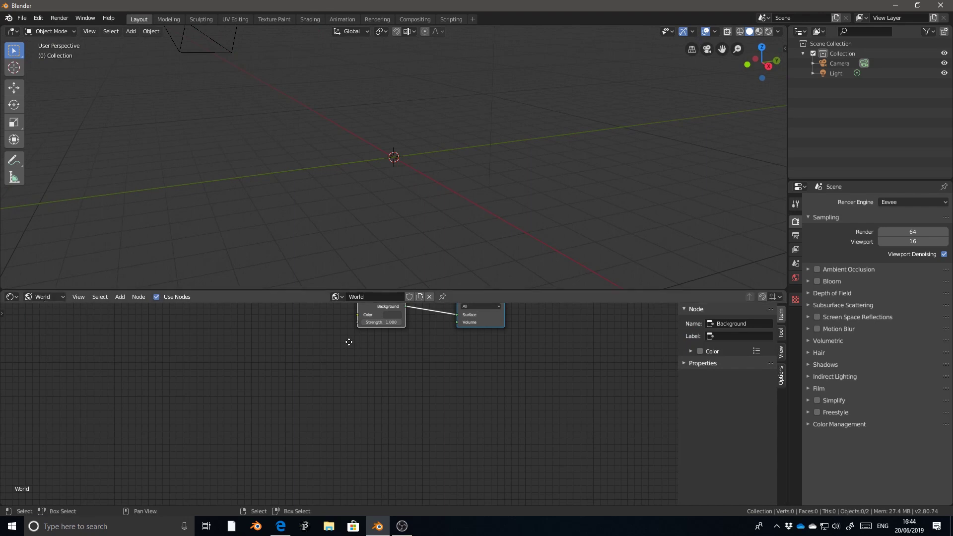
pyautogui.moveTo(348, 341); pyautogui.dragTo(360, 373, button='middle')
pyautogui.scroll(3, 415, 415)
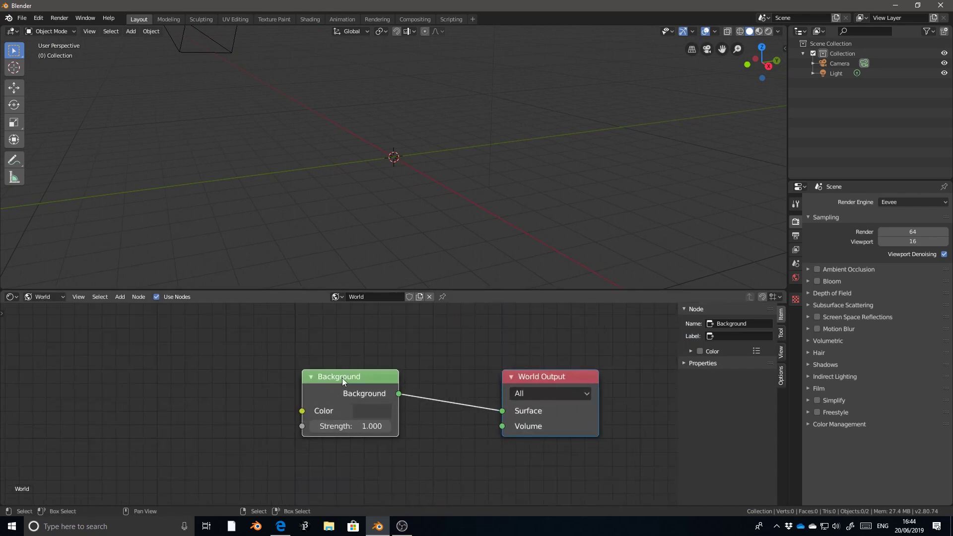
pyautogui.moveTo(343, 381); pyautogui.dragTo(309, 378)
pyautogui.click(395, 362)
pyautogui.moveTo(499, 373); pyautogui.dragTo(486, 358)
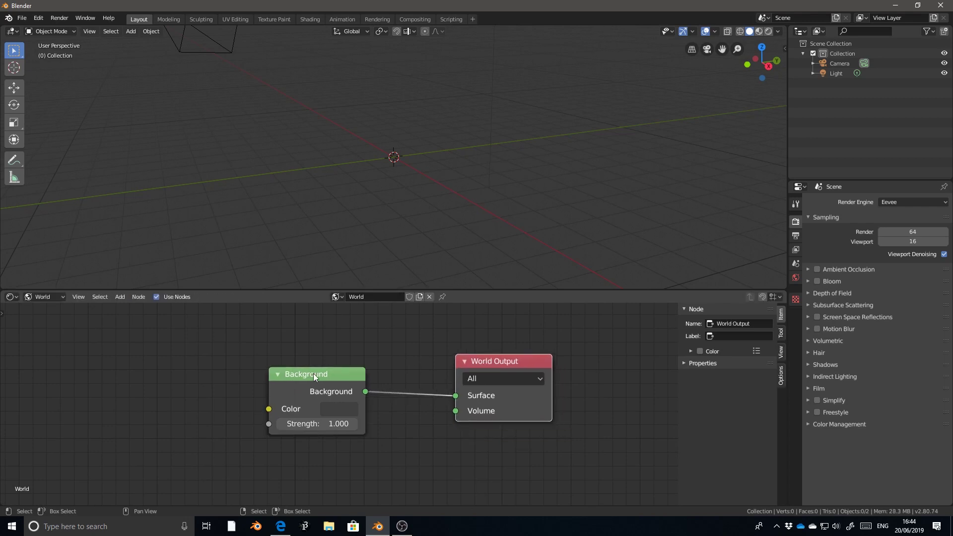
pyautogui.moveTo(313, 374); pyautogui.dragTo(335, 377)
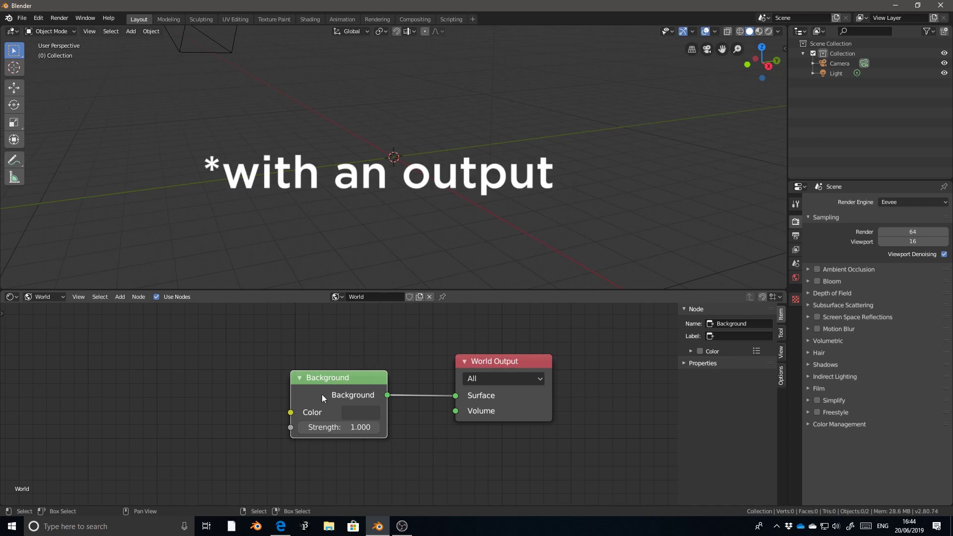
# Reposition the world nodes and open the Background Color picker at V 0.250
pyautogui.click(354, 411)
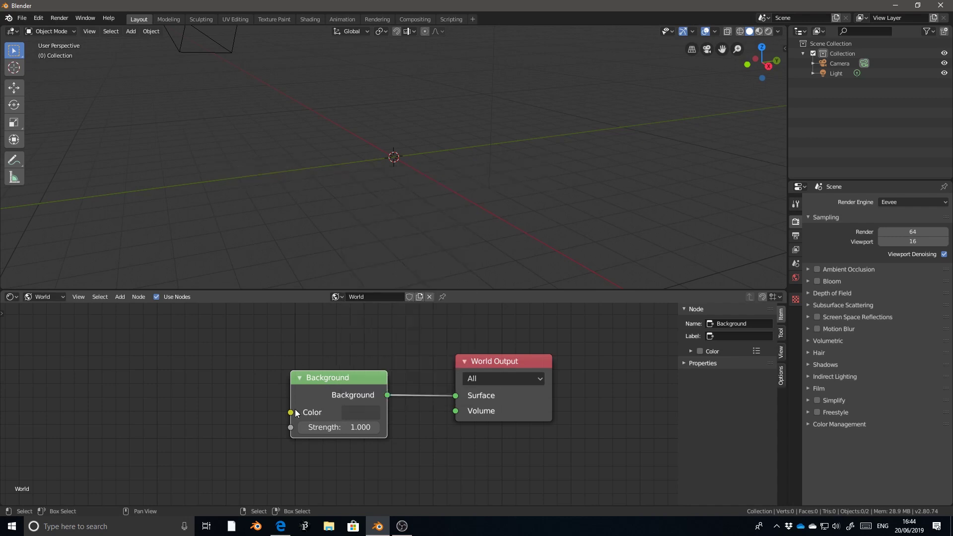
pyautogui.click(356, 410)
pyautogui.click(362, 408)
pyautogui.moveTo(291, 412); pyautogui.dragTo(266, 428)
pyautogui.moveTo(348, 388); pyautogui.dragTo(268, 364)
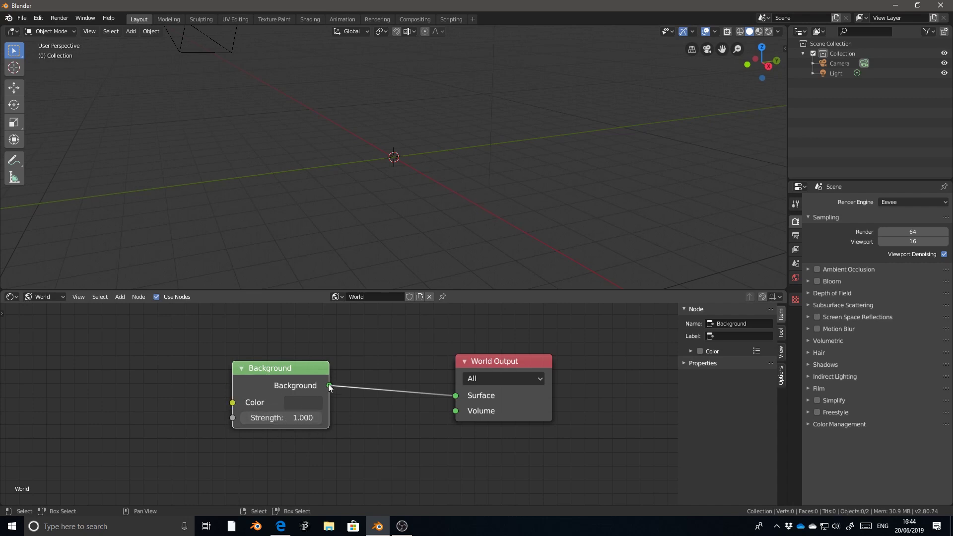
pyautogui.moveTo(491, 363); pyautogui.dragTo(492, 352)
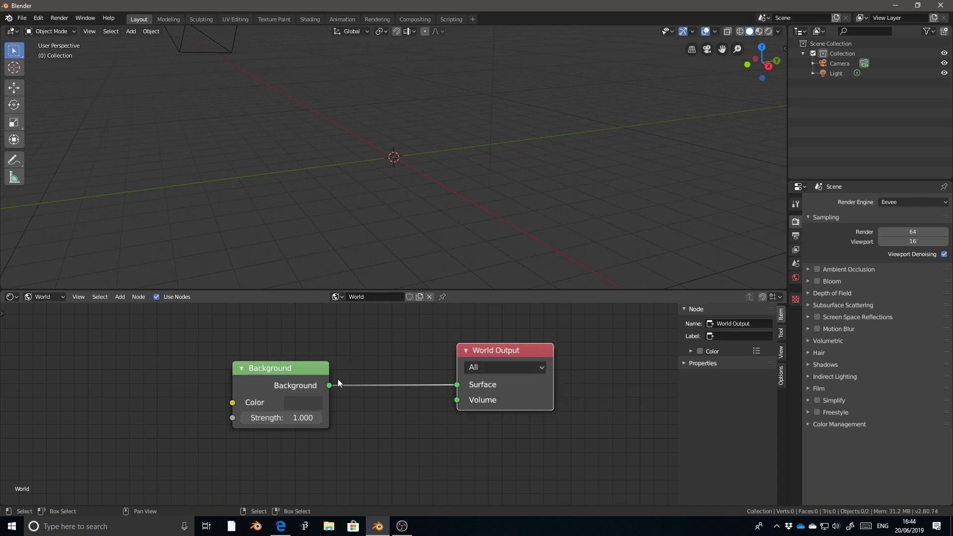
pyautogui.click(298, 403)
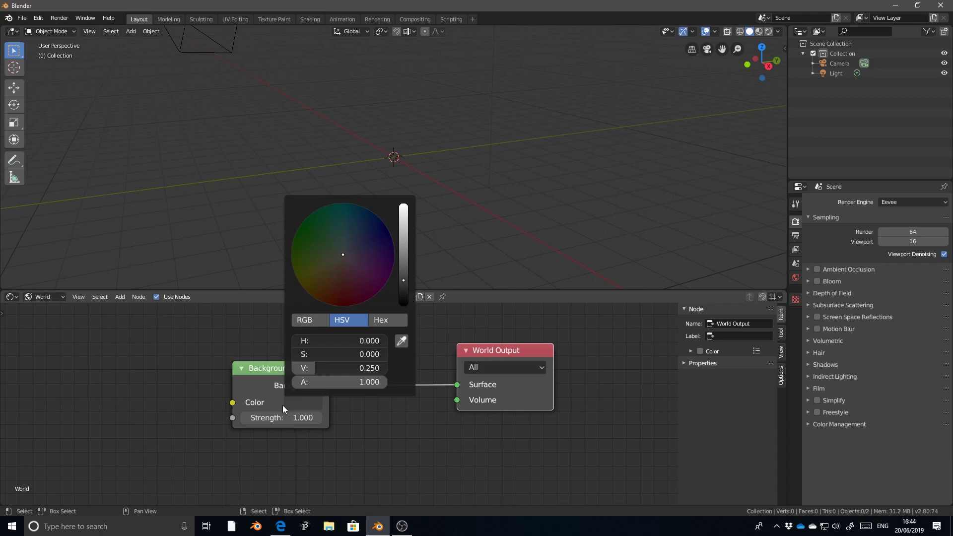
# Drag the Background colour's Value down to a dark grey of V 0.344
pyautogui.moveTo(403, 281); pyautogui.dragTo(408, 236)
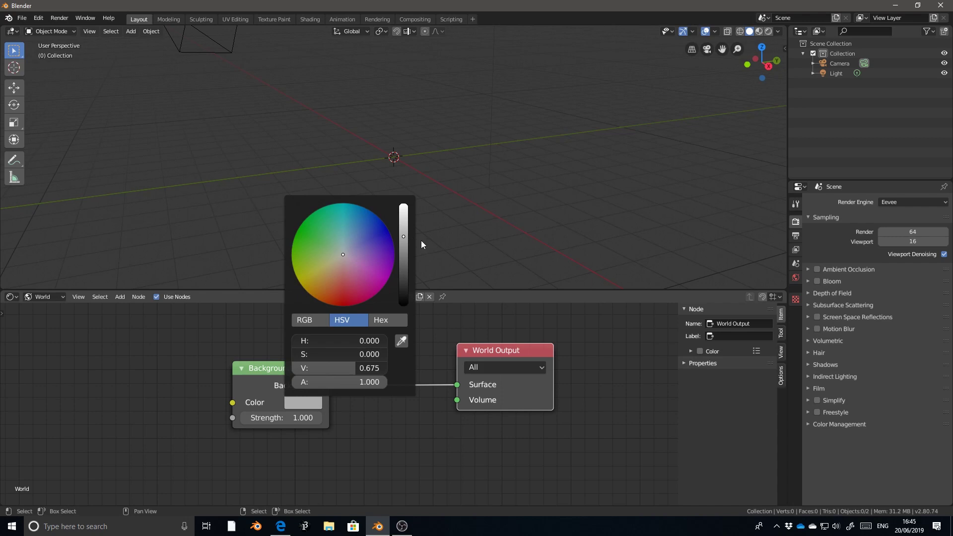
pyautogui.moveTo(404, 237); pyautogui.dragTo(425, 309)
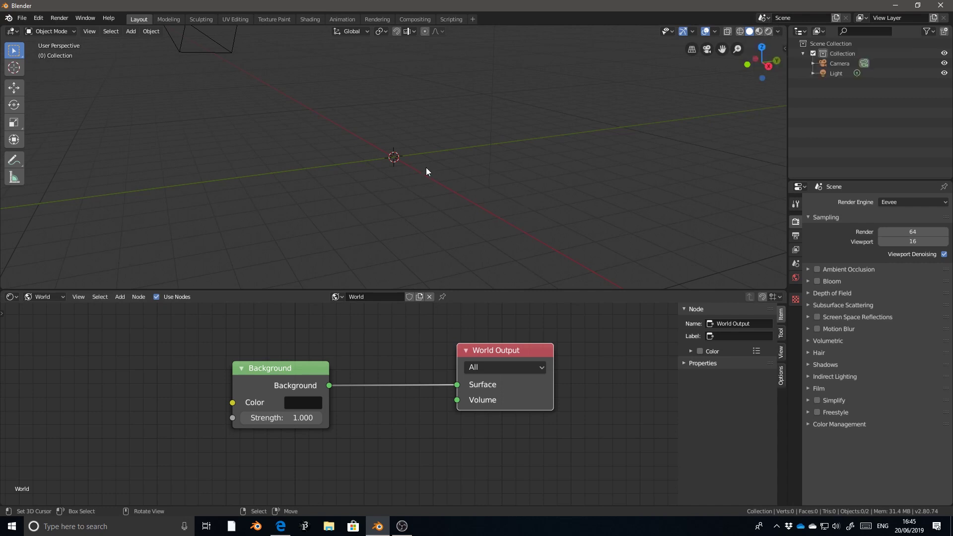
pyautogui.press('z')
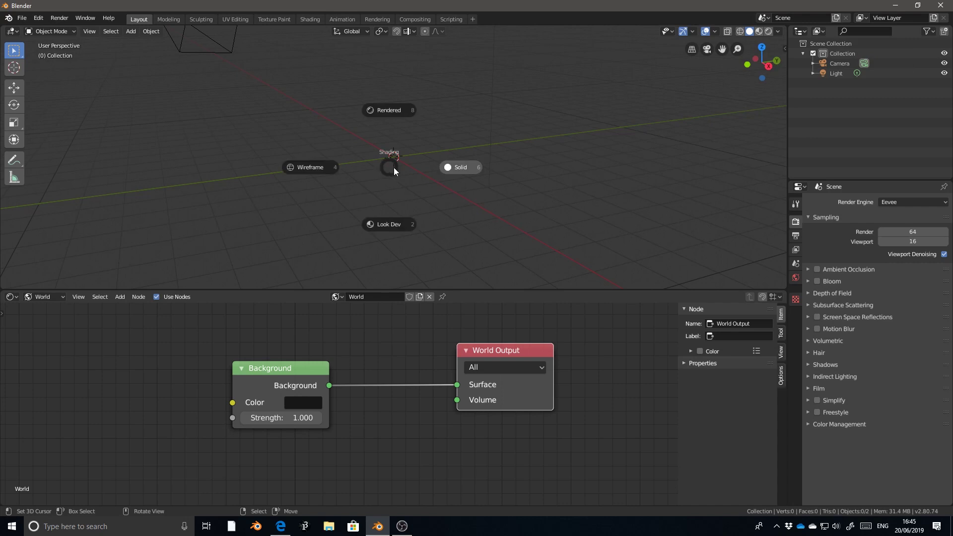
# Switch the viewport to Rendered shading and set the World Background colour to pure black
pyautogui.click(391, 111)
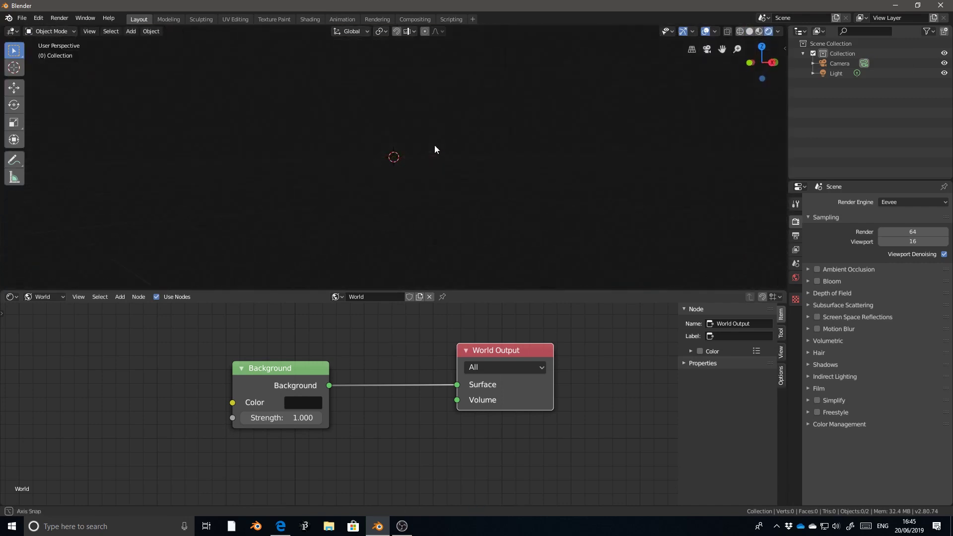
pyautogui.click(293, 405)
pyautogui.moveTo(403, 296); pyautogui.dragTo(365, 241)
pyautogui.moveTo(403, 275); pyautogui.dragTo(403, 273)
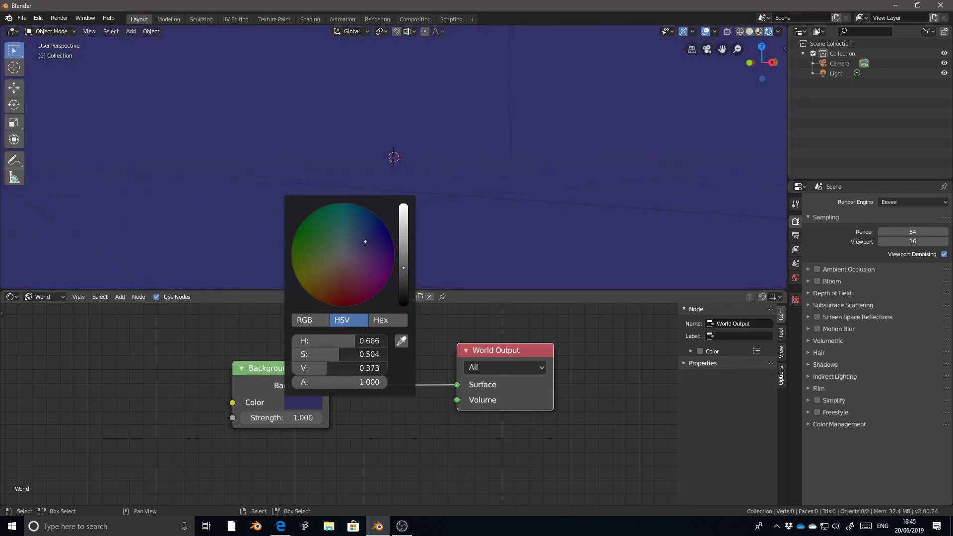
pyautogui.moveTo(448, 188); pyautogui.dragTo(431, 218, button='middle')
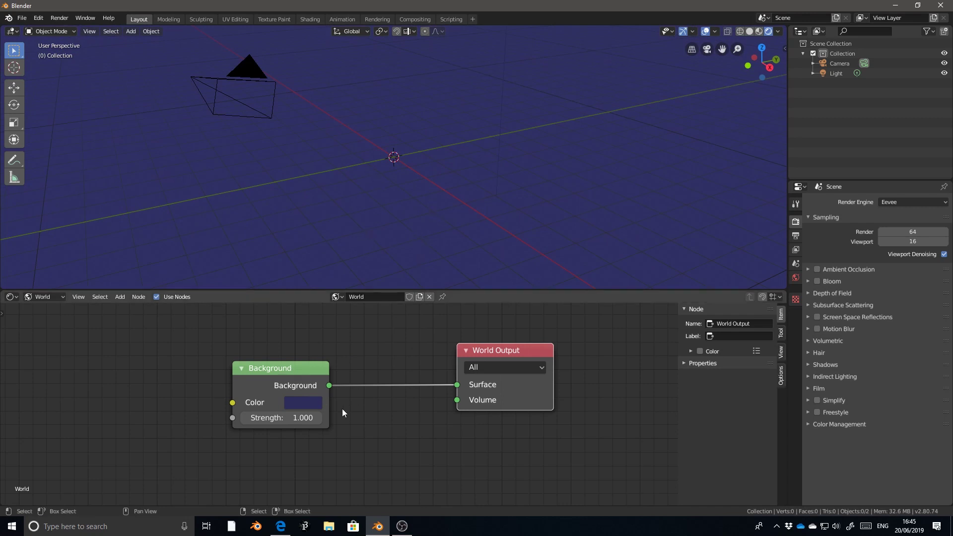
pyautogui.moveTo(308, 364); pyautogui.dragTo(370, 365)
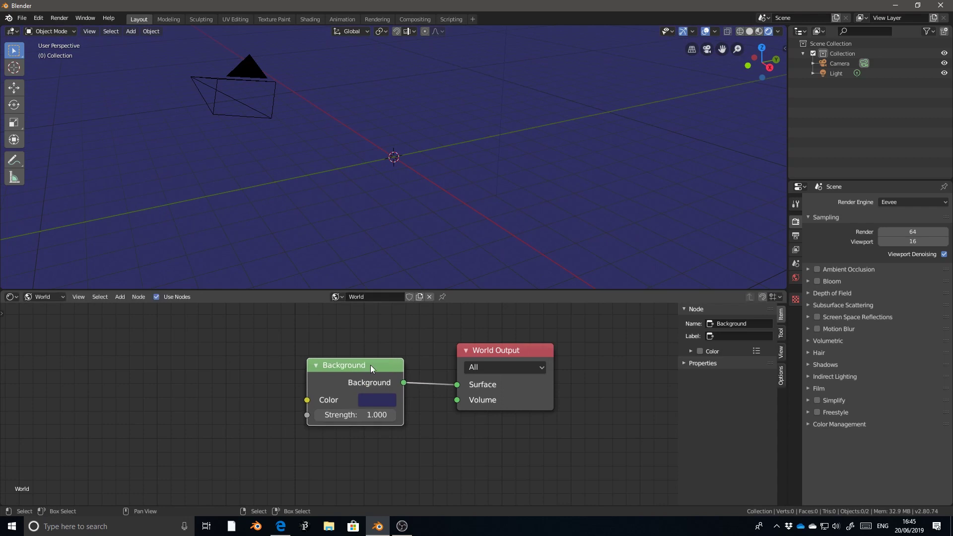
pyautogui.click(373, 399)
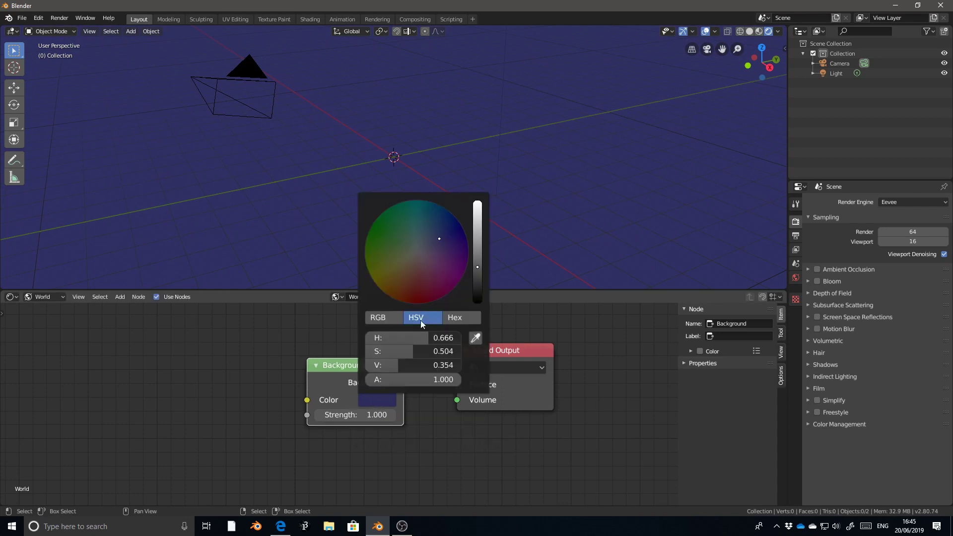
pyautogui.moveTo(472, 281); pyautogui.dragTo(474, 302)
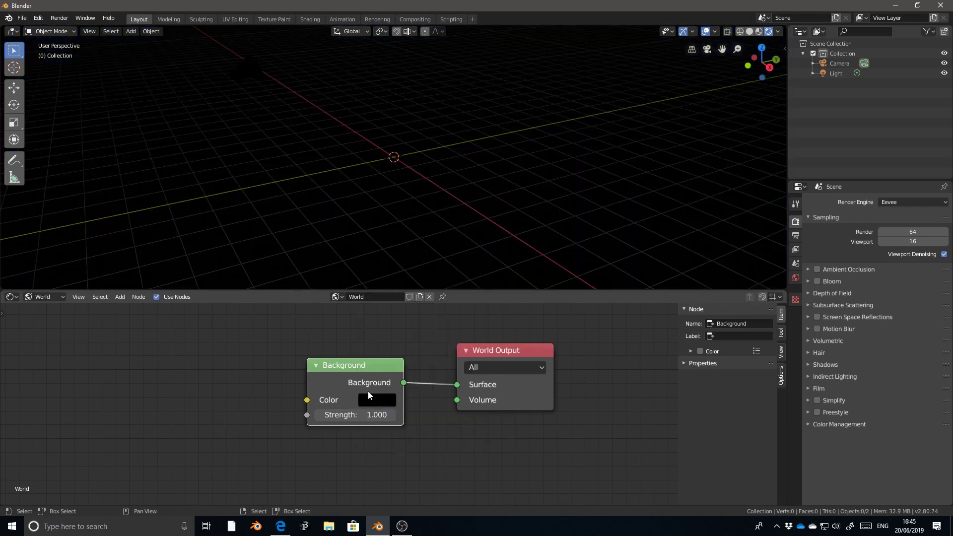
pyautogui.scroll(-2, 350, 361)
pyautogui.keyDown('ctrl'); pyautogui.scroll(4, 325, 372); pyautogui.keyUp('ctrl')
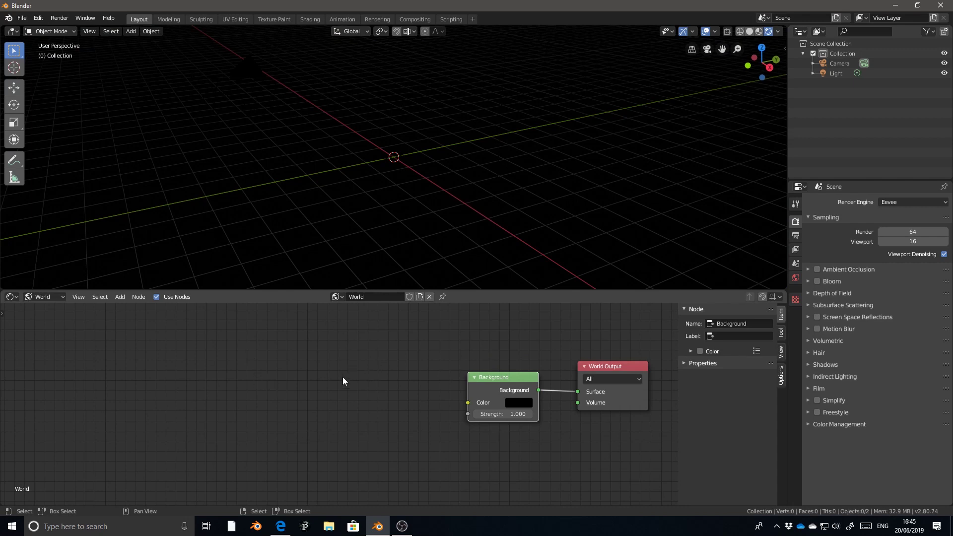
# Add a Noise Texture node by searching 'nois' in the Shift+A add menu
pyautogui.hotkey('shift', 'a')
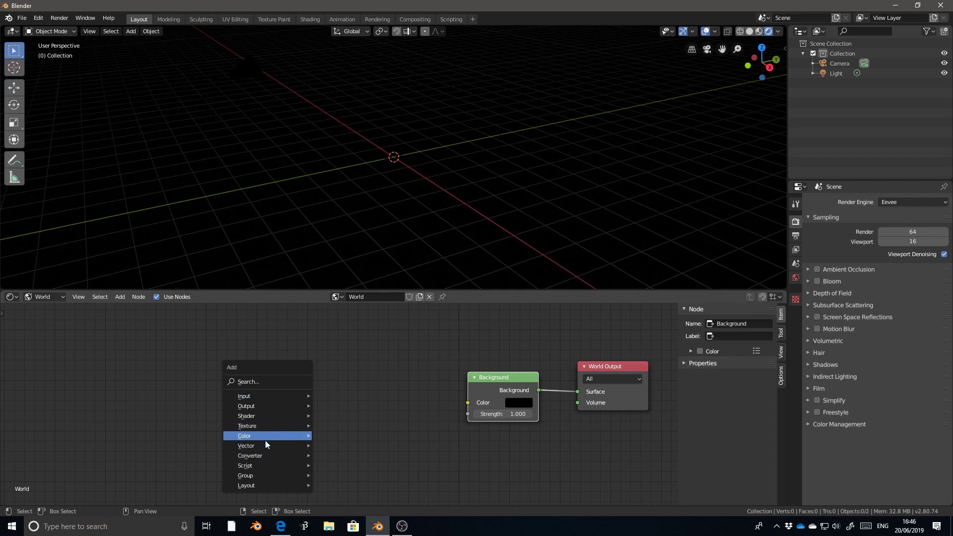
pyautogui.moveTo(271, 411)
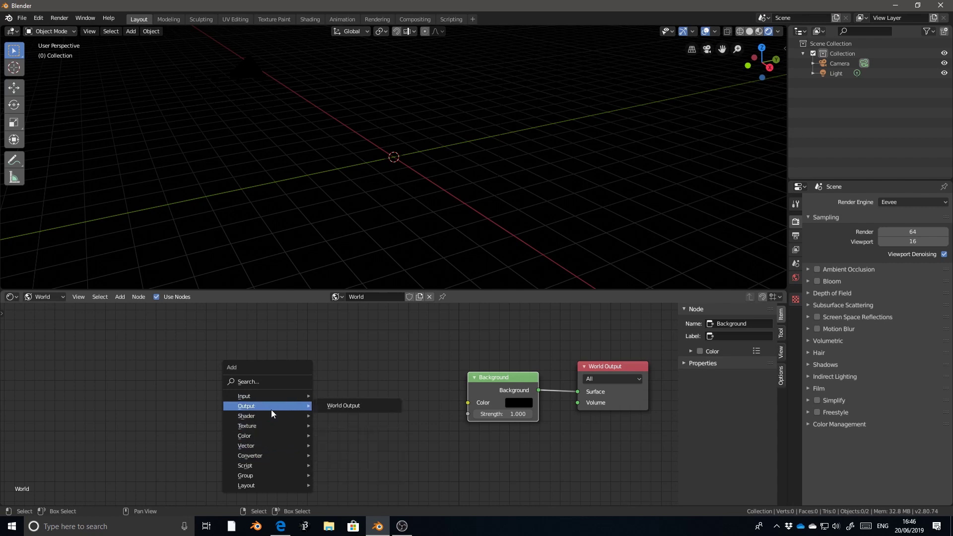
pyautogui.press('s')
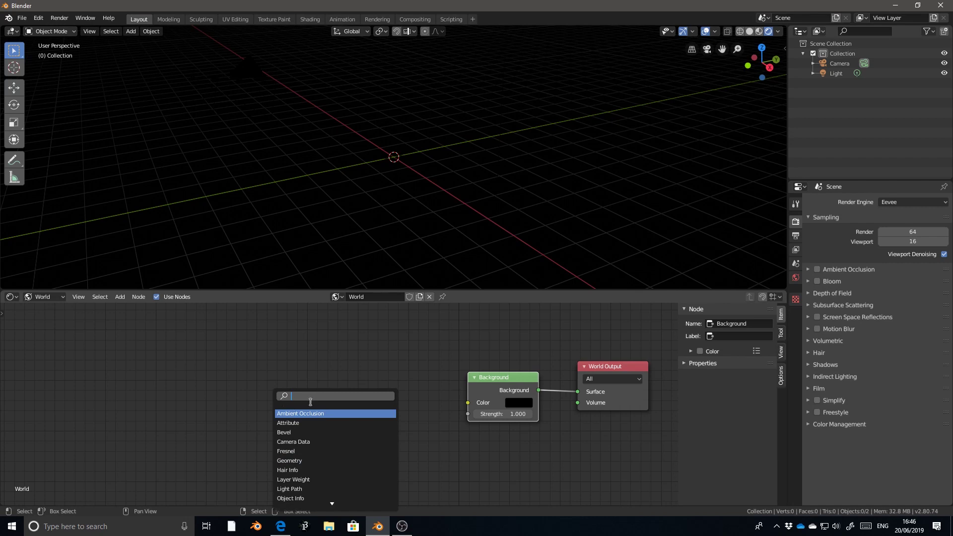
pyautogui.write('nois')
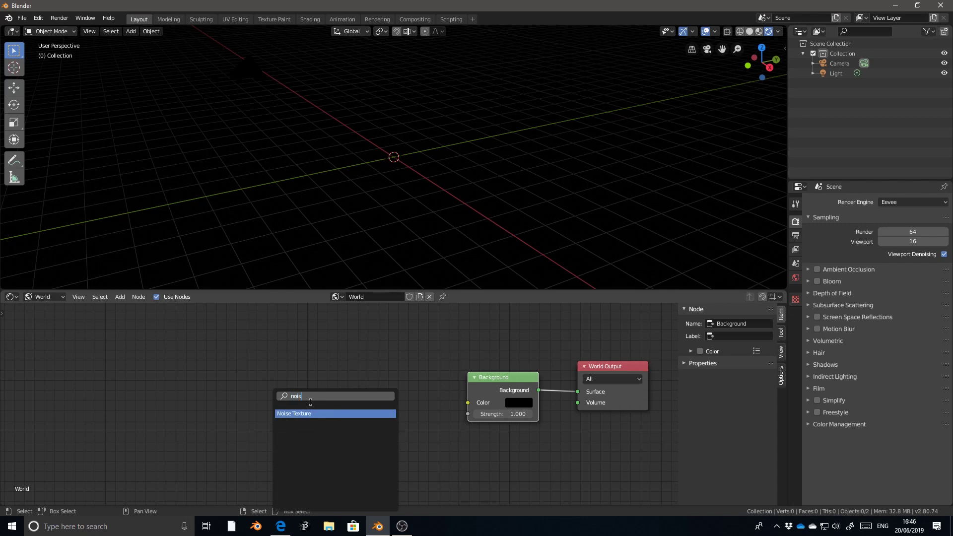
pyautogui.press('Return')
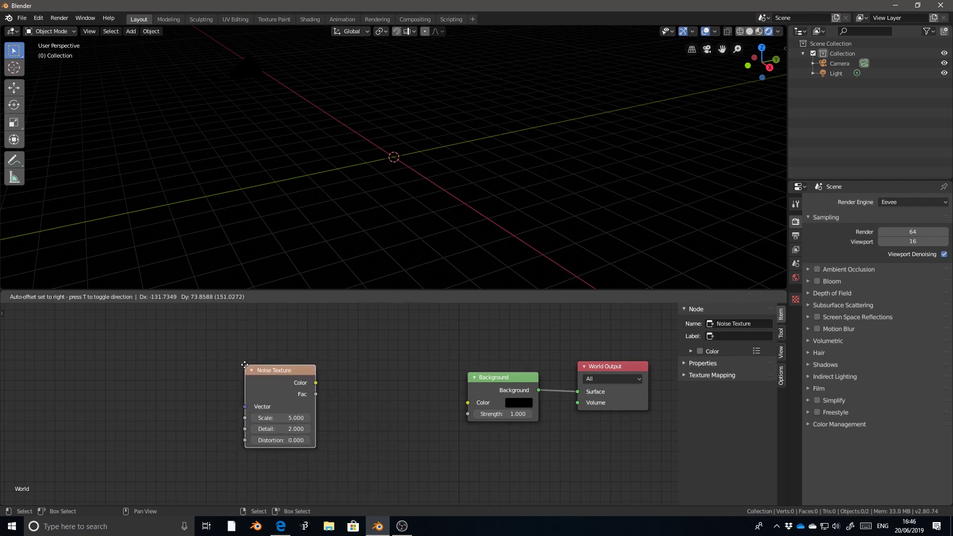
# Place the Noise Texture left of Background and link its Color to Background's Color input
pyautogui.click(246, 365)
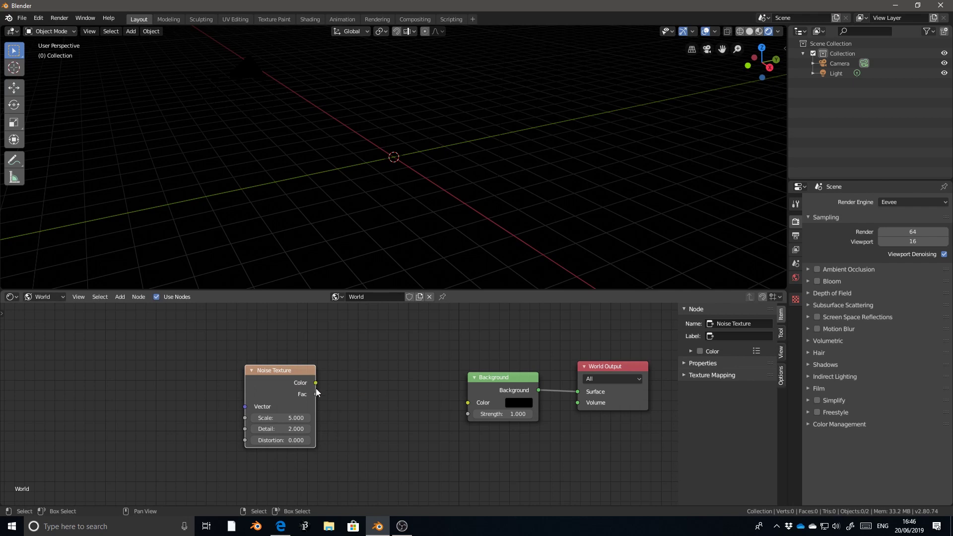
pyautogui.scroll(2, 297, 382)
pyautogui.moveTo(290, 373); pyautogui.dragTo(306, 391)
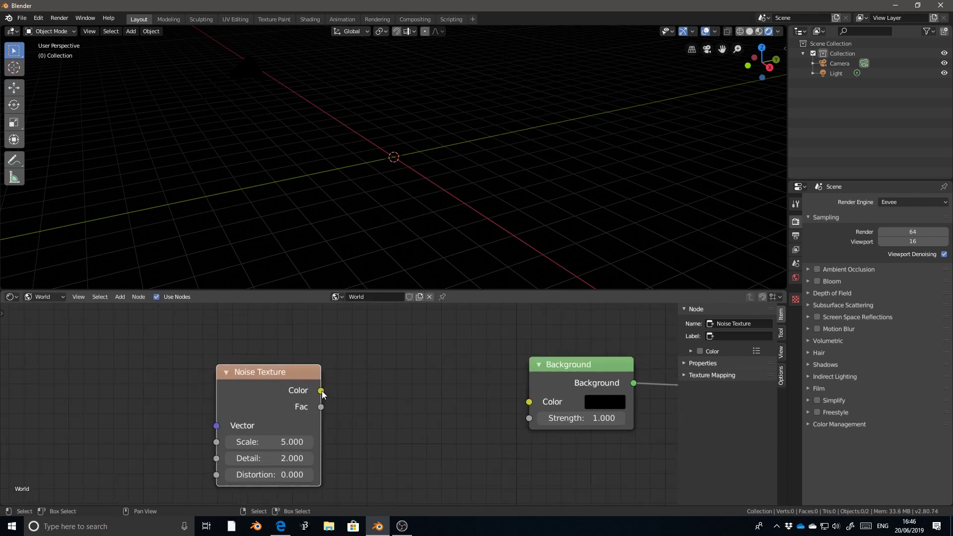
pyautogui.click(320, 406)
pyautogui.moveTo(321, 392); pyautogui.dragTo(529, 402)
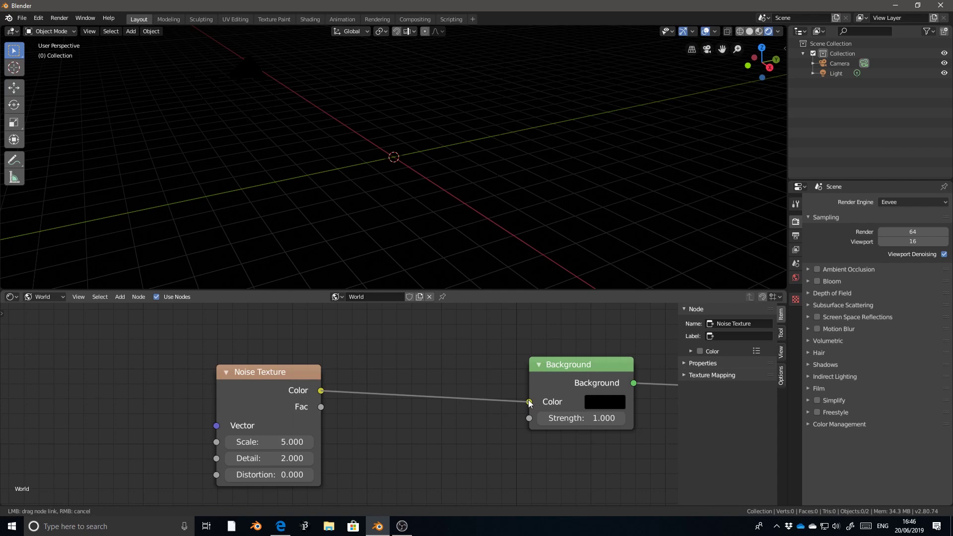
pyautogui.moveTo(564, 379); pyautogui.dragTo(564, 380)
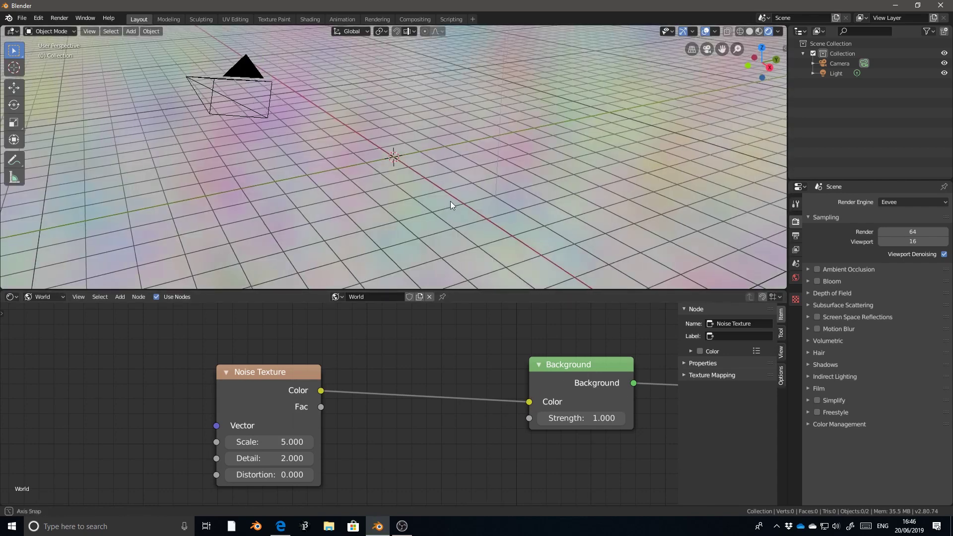
pyautogui.moveTo(450, 201)
pyautogui.mouseDown(button='middle')
pyautogui.moveTo(442, 169)
pyautogui.moveTo(430, 168)
pyautogui.moveTo(495, 167)
pyautogui.moveTo(448, 162)
pyautogui.moveTo(442, 206)
pyautogui.moveTo(448, 189)
pyautogui.mouseUp(button='middle')
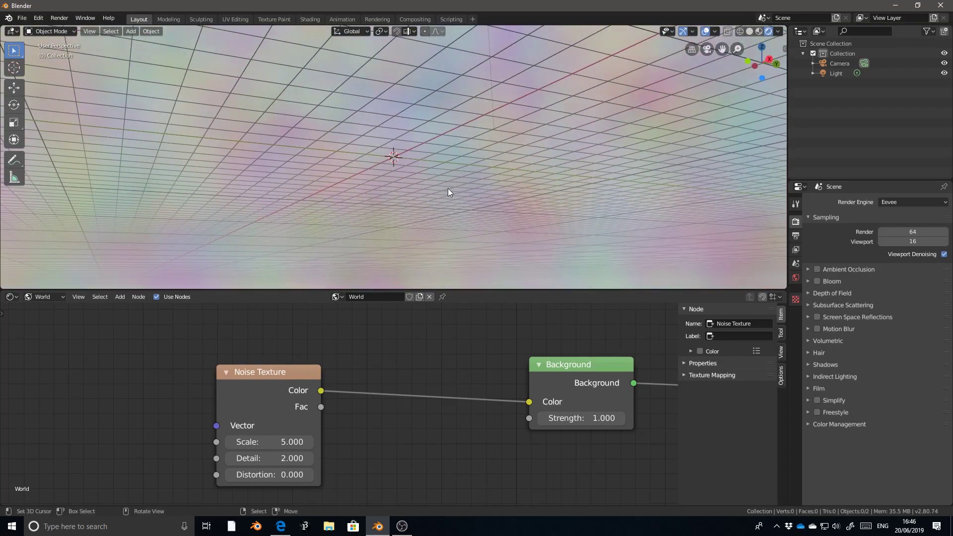
# Relink noise Fac to Background Strength and raise the Background colour to white
pyautogui.moveTo(529, 401); pyautogui.dragTo(322, 407)
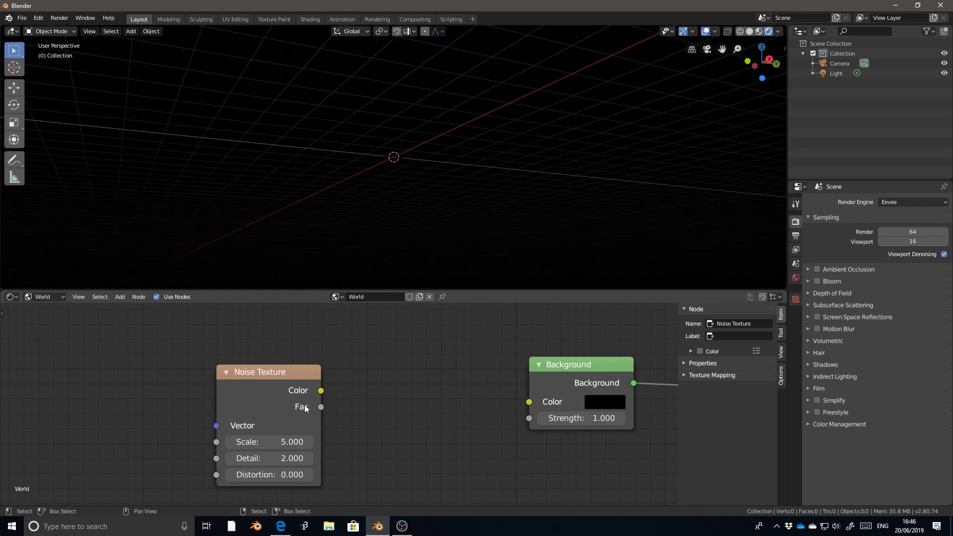
pyautogui.moveTo(320, 407); pyautogui.dragTo(530, 417)
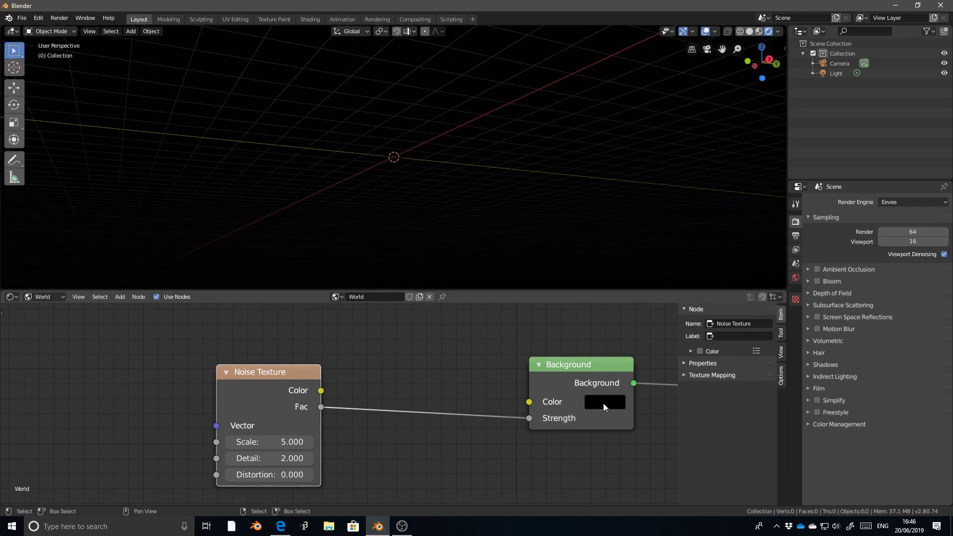
pyautogui.click(593, 401)
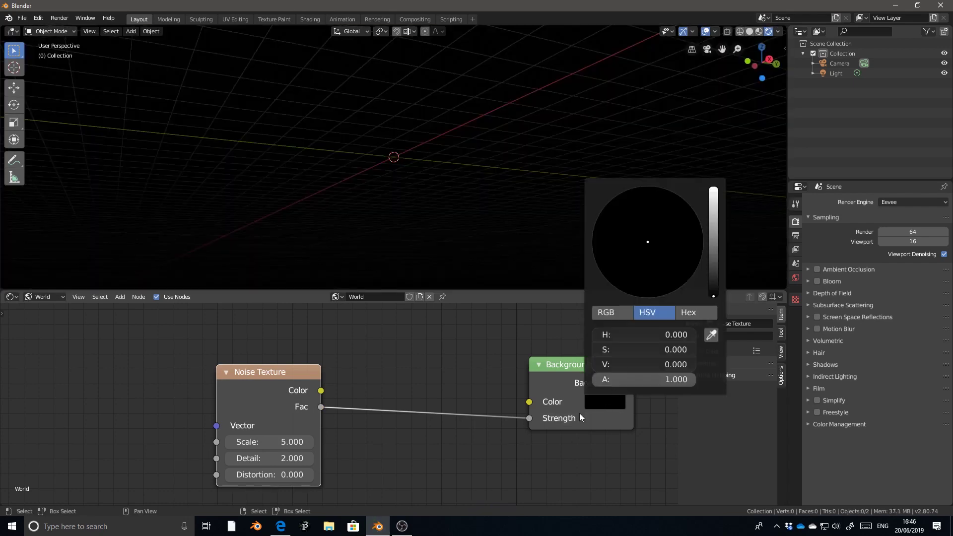
pyautogui.click(601, 404)
pyautogui.scroll(20, 683, 264)
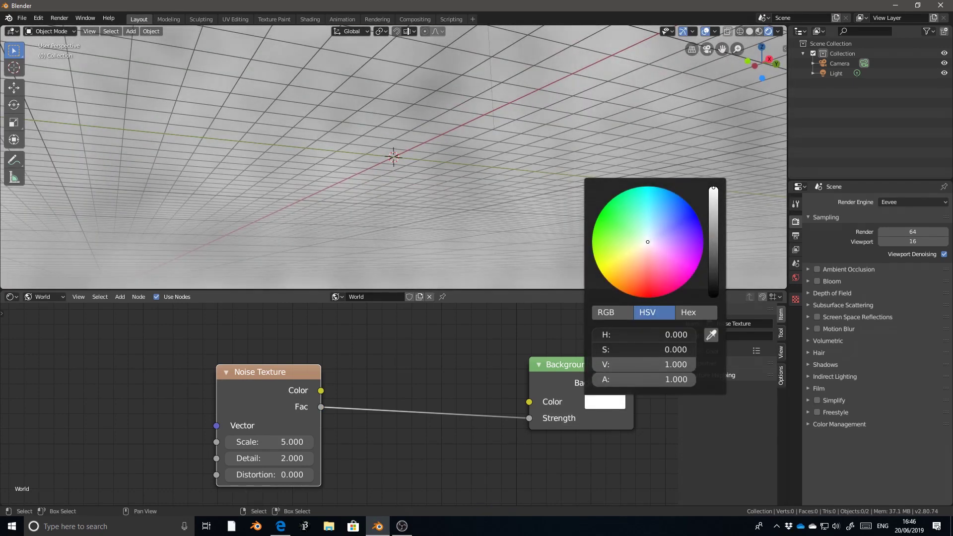
pyautogui.moveTo(449, 206); pyautogui.dragTo(468, 210, button='middle')
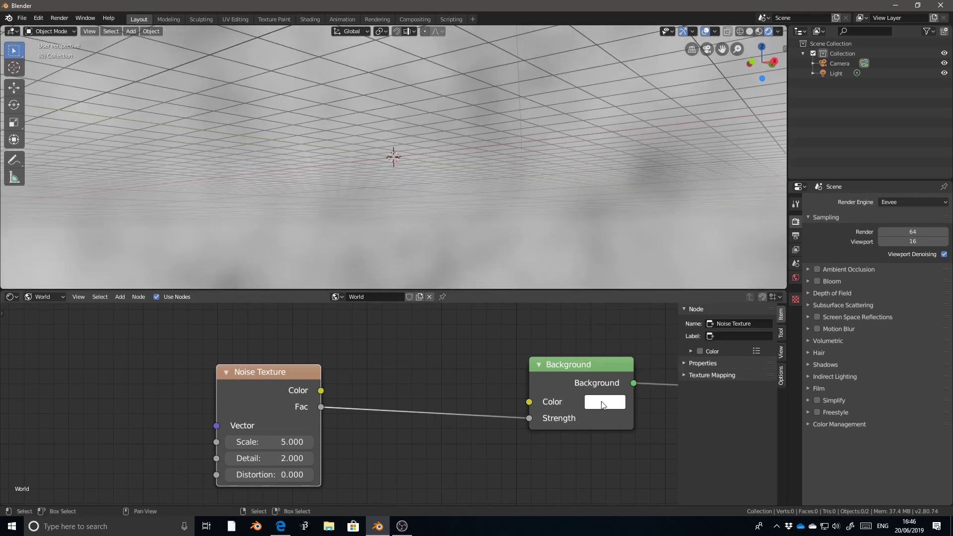
pyautogui.moveTo(592, 363); pyautogui.dragTo(569, 362)
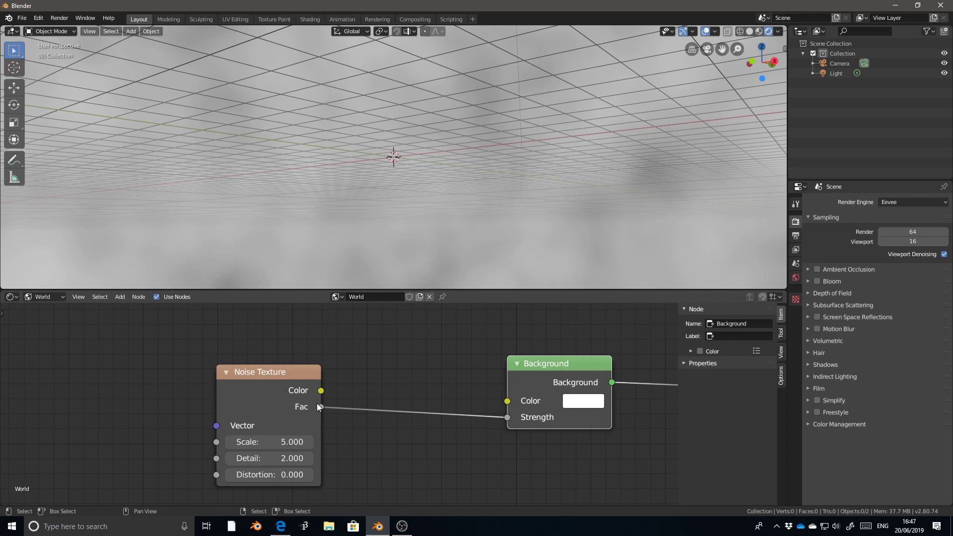
# Connect noise Fac into the Background Color and move the Noise Texture node left
pyautogui.moveTo(323, 394); pyautogui.dragTo(514, 416)
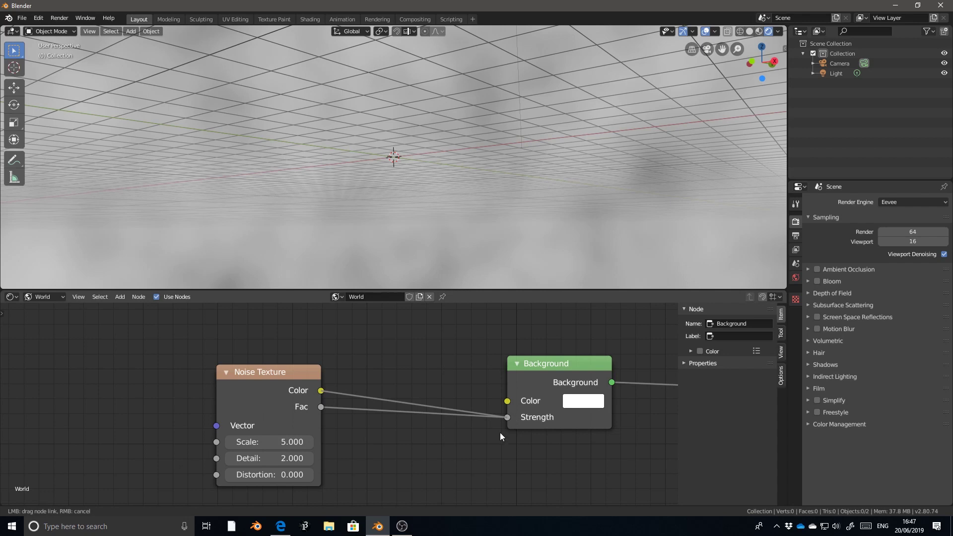
pyautogui.moveTo(320, 407); pyautogui.dragTo(308, 380)
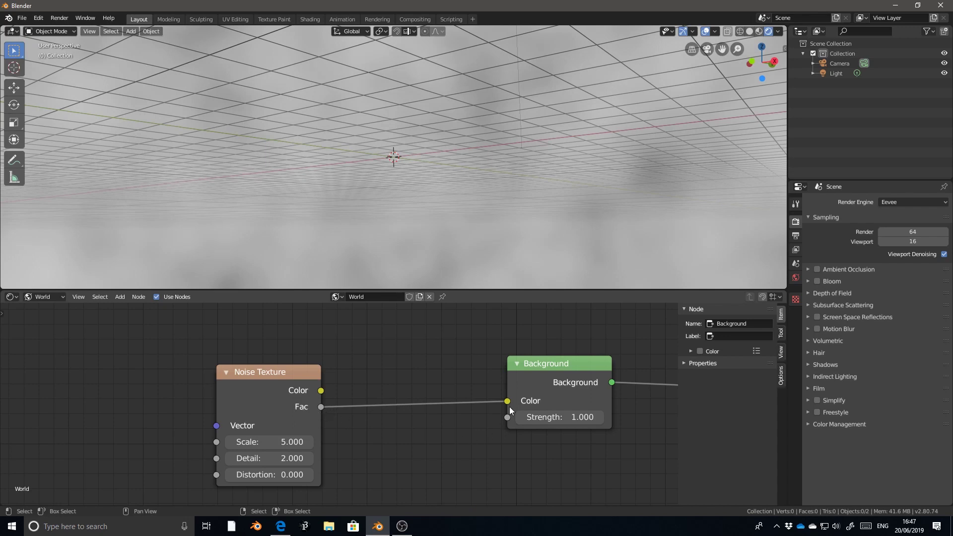
pyautogui.moveTo(277, 392); pyautogui.dragTo(221, 401)
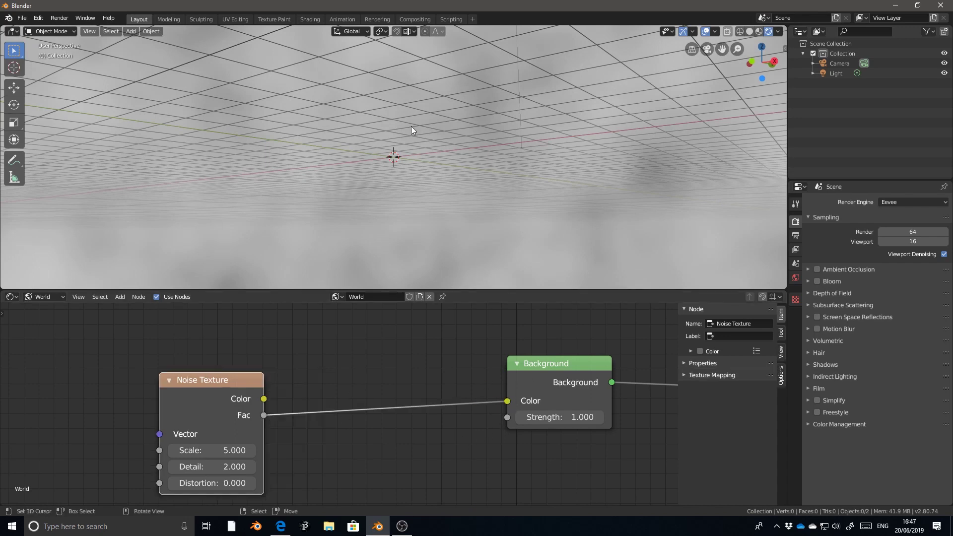
pyautogui.moveTo(411, 127); pyautogui.dragTo(386, 118, button='middle')
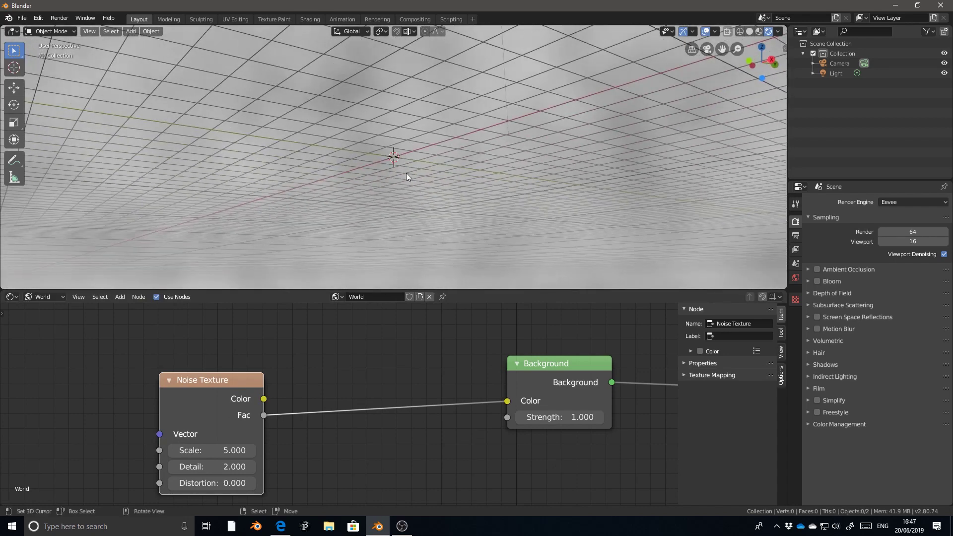
pyautogui.moveTo(406, 173); pyautogui.dragTo(440, 171, button='middle')
pyautogui.moveTo(348, 251); pyautogui.dragTo(416, 237, button='middle')
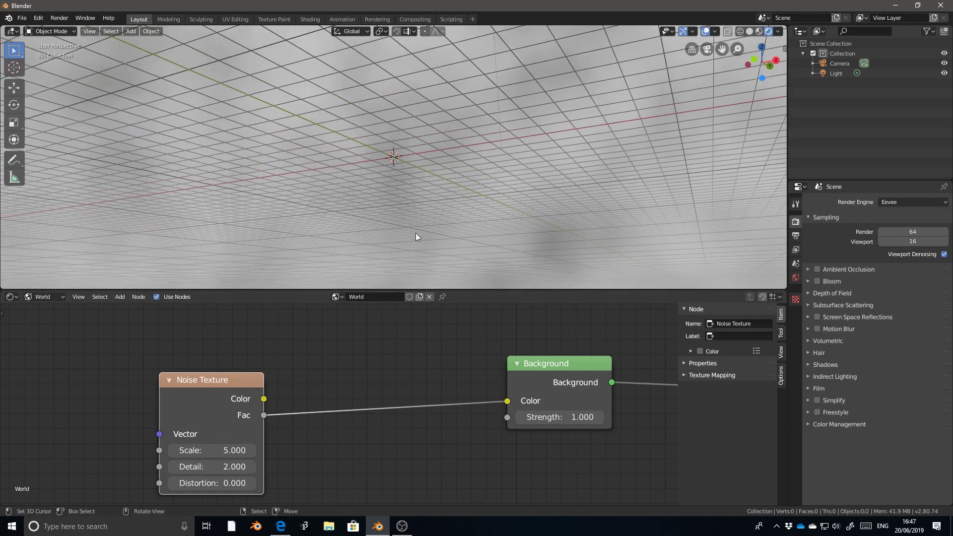
pyautogui.click(705, 31)
pyautogui.moveTo(405, 174); pyautogui.dragTo(347, 107, button='middle')
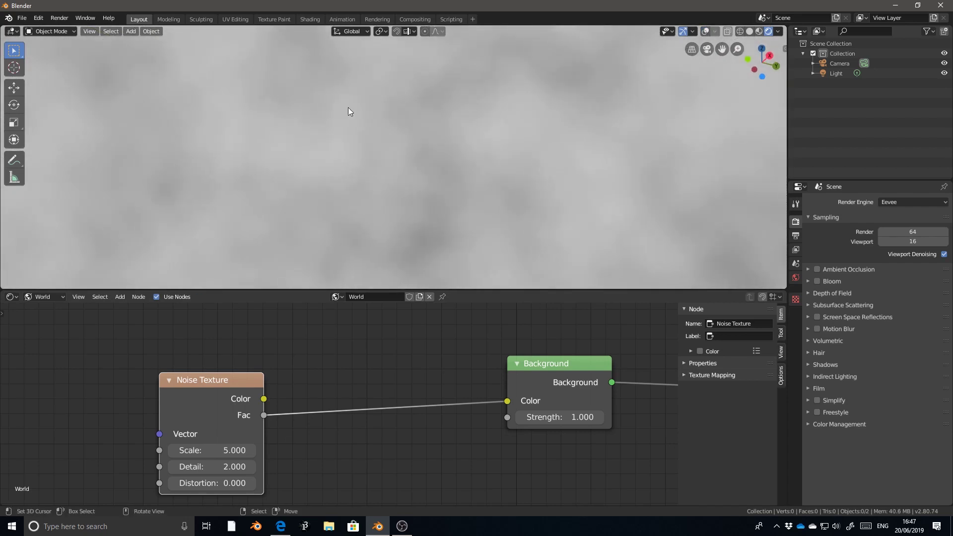
pyautogui.moveTo(421, 200); pyautogui.dragTo(446, 238, button='middle')
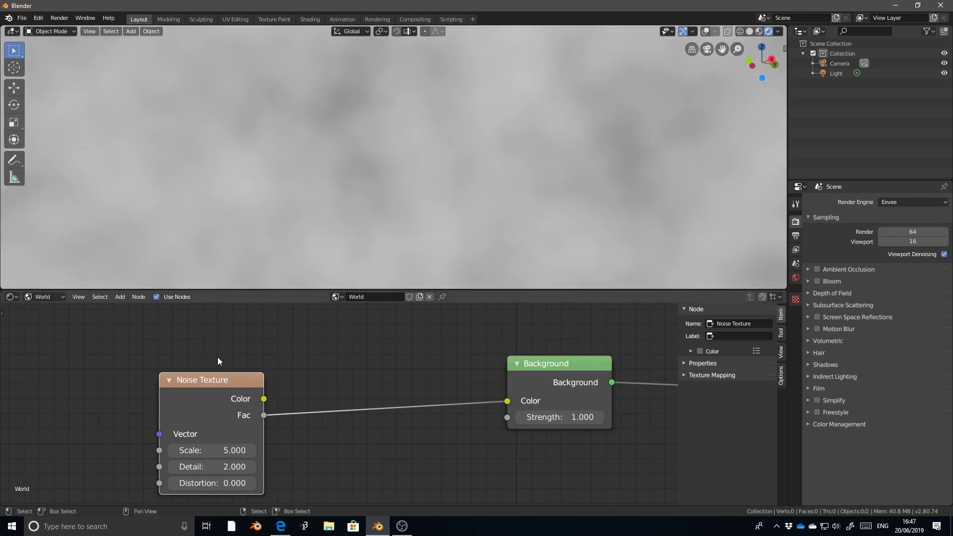
pyautogui.moveTo(296, 378); pyautogui.dragTo(337, 381, button='middle')
pyautogui.moveTo(257, 372); pyautogui.dragTo(257, 369)
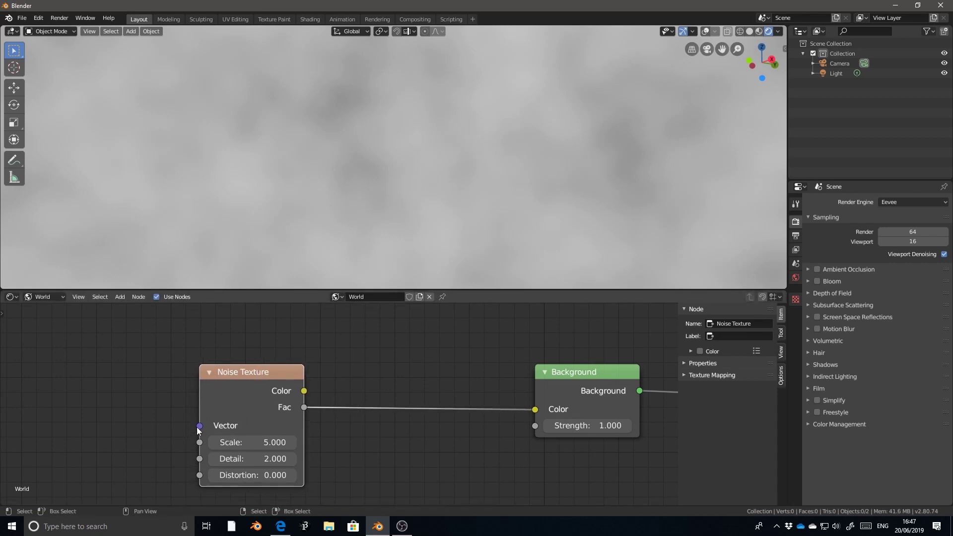
pyautogui.moveTo(200, 425)
pyautogui.mouseDown()
pyautogui.moveTo(158, 431)
pyautogui.moveTo(210, 427)
pyautogui.moveTo(185, 425)
pyautogui.moveTo(198, 427)
pyautogui.mouseUp()
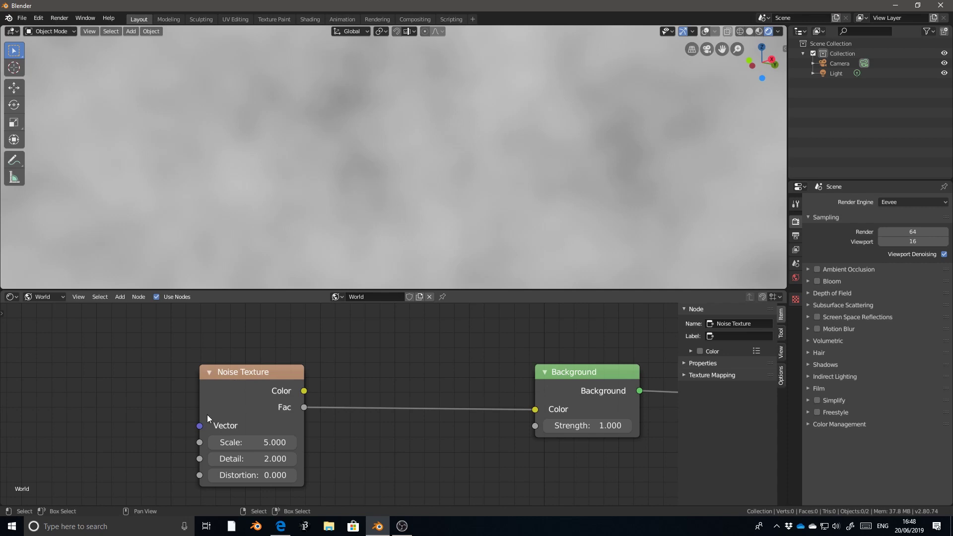
pyautogui.moveTo(318, 223); pyautogui.dragTo(347, 248, button='middle')
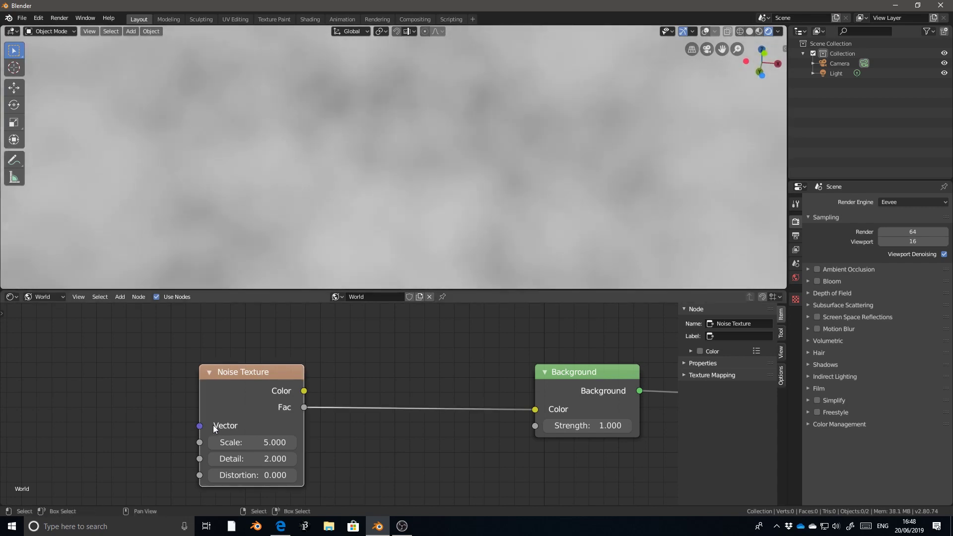
pyautogui.click(254, 449)
# Try several Noise Texture Scale values, then settle on Scale 1 for broad clouds
pyautogui.press('Return')
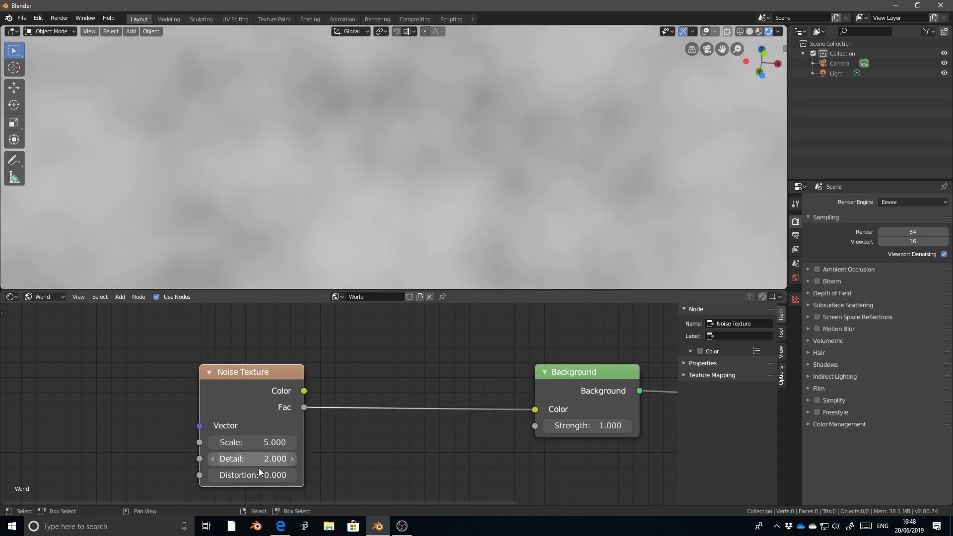
pyautogui.click(258, 474)
pyautogui.press('Return')
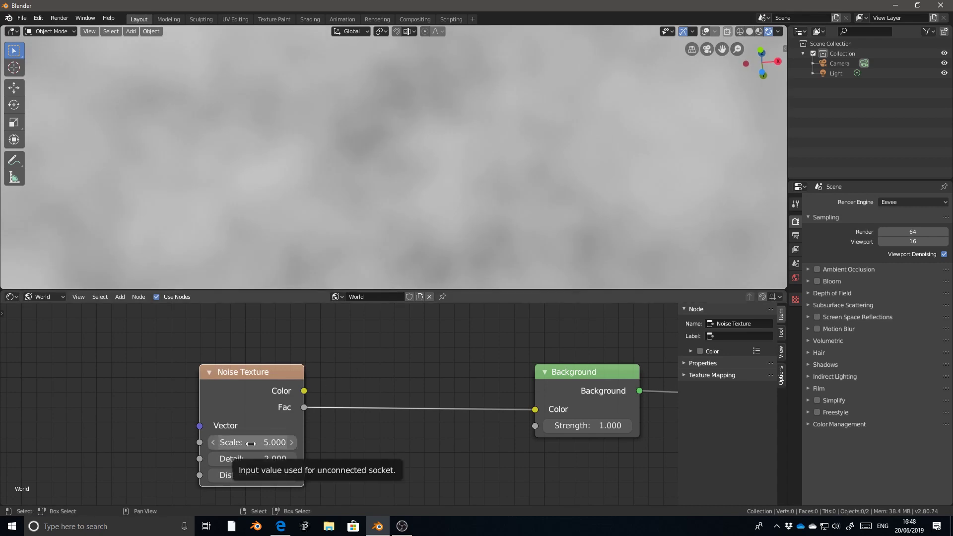
pyautogui.moveTo(251, 443); pyautogui.dragTo(320, 443)
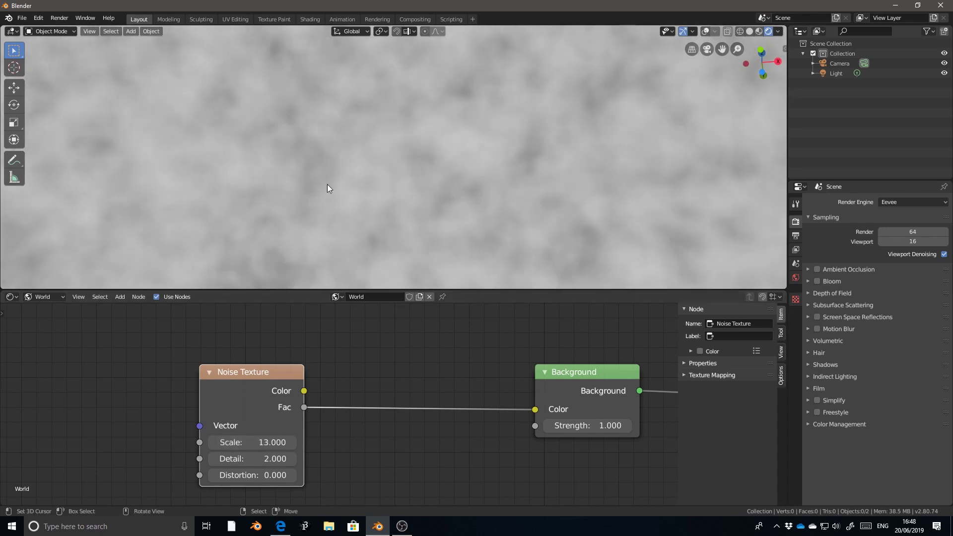
pyautogui.moveTo(251, 442)
pyautogui.mouseDown()
pyautogui.moveTo(861, 442)
pyautogui.moveTo(233, 442)
pyautogui.mouseUp()
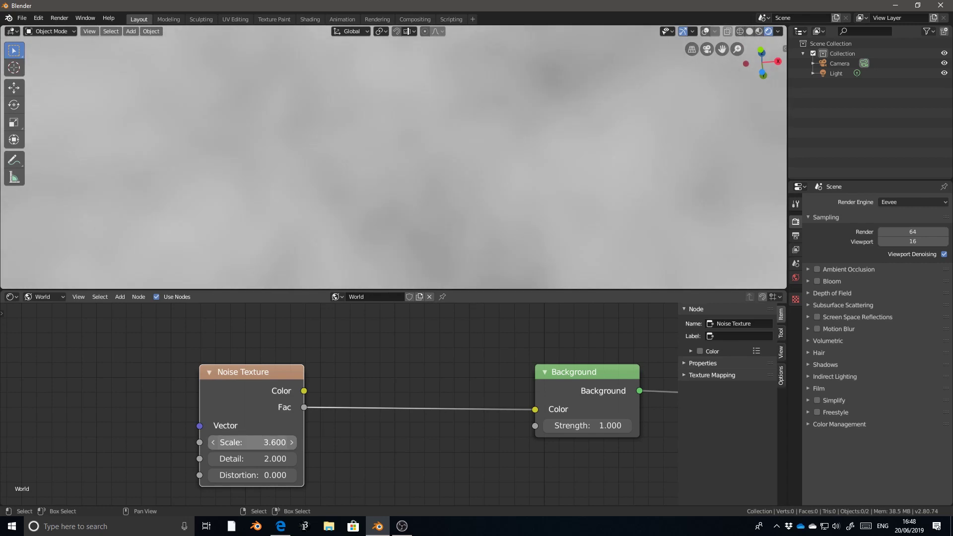
pyautogui.click(271, 442)
pyautogui.write('56')
pyautogui.press('Return')
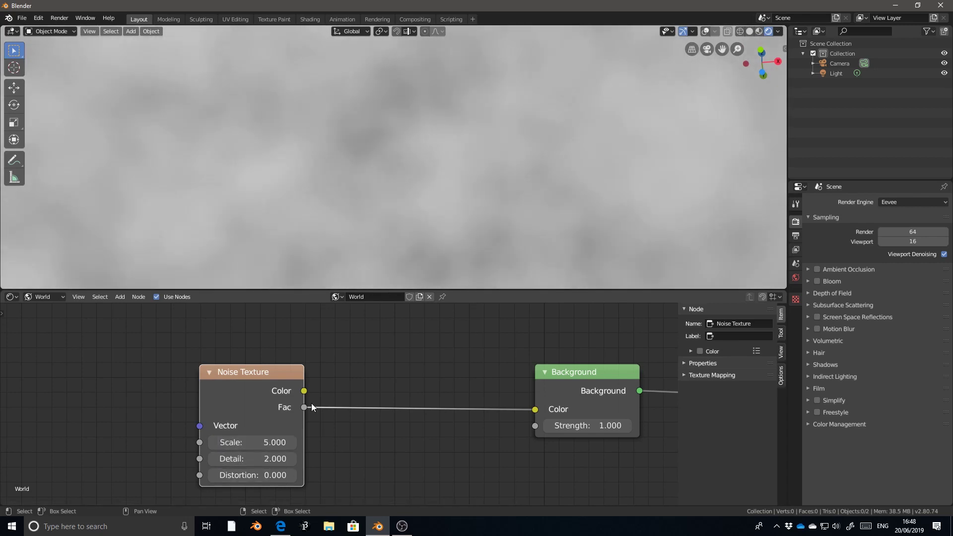
pyautogui.click(259, 440)
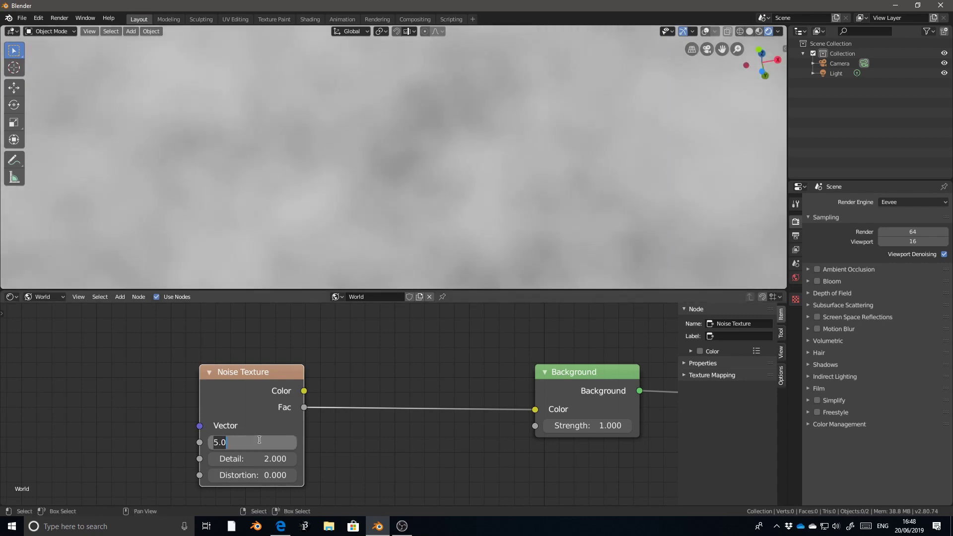
pyautogui.write('1')
pyautogui.press('Return')
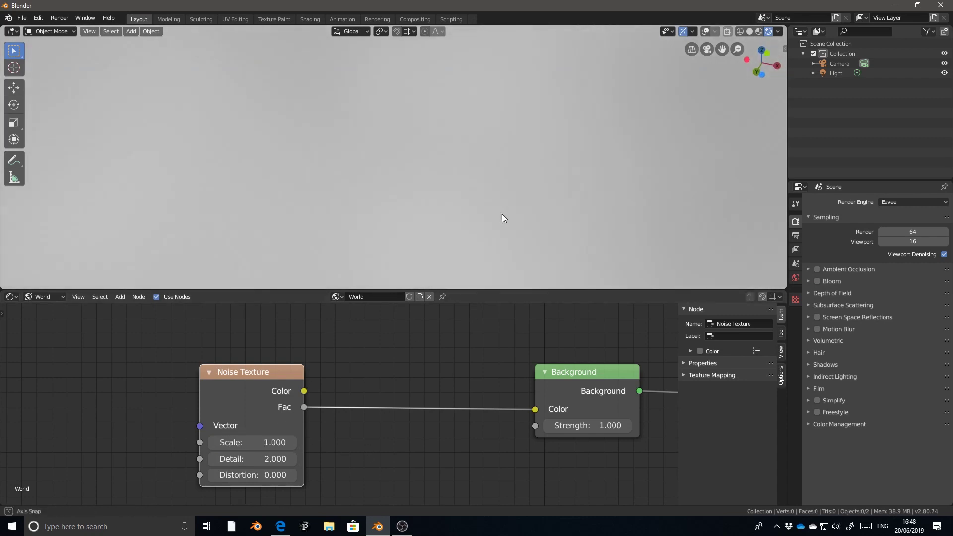
pyautogui.moveTo(501, 214)
pyautogui.mouseDown(button='middle')
pyautogui.moveTo(576, 260)
pyautogui.moveTo(557, 232)
pyautogui.moveTo(552, 254)
pyautogui.moveTo(375, 217)
pyautogui.mouseUp(button='middle')
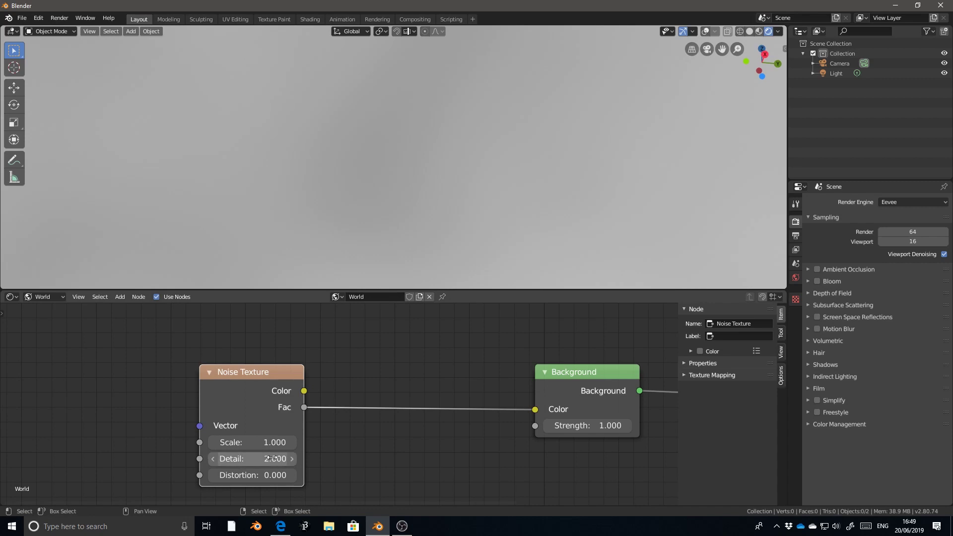
# Test the noise Detail at 16, then set it back to 2
pyautogui.moveTo(254, 459); pyautogui.dragTo(292, 459)
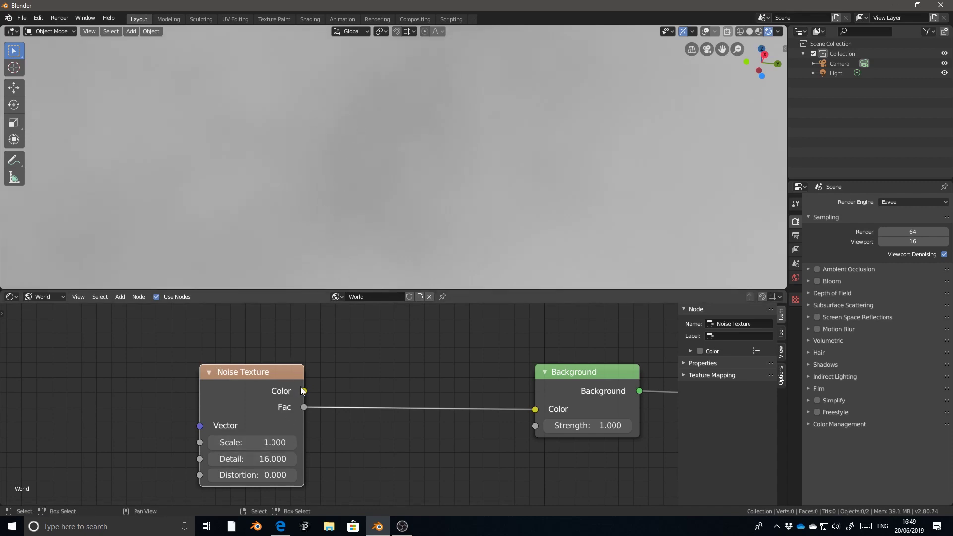
pyautogui.click(255, 459)
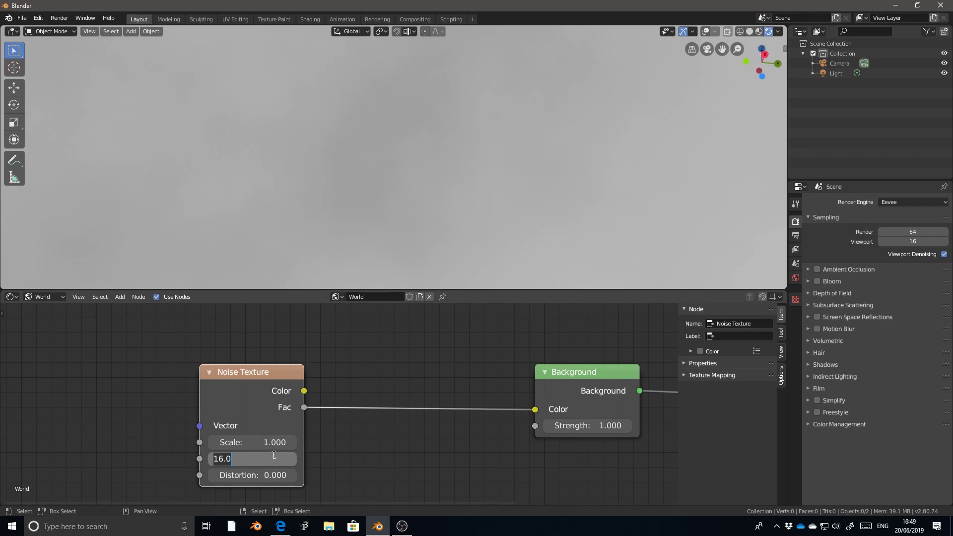
pyautogui.write('2')
pyautogui.press('Return')
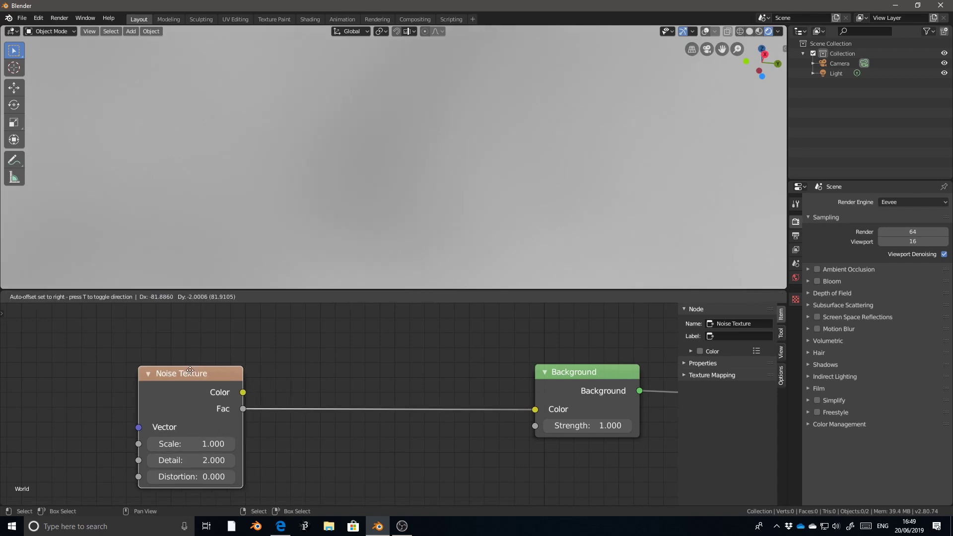
# Move the Noise Texture node further left and deselect all nodes
pyautogui.moveTo(254, 371); pyautogui.dragTo(143, 372)
pyautogui.moveTo(330, 362); pyautogui.dragTo(321, 373, button='middle')
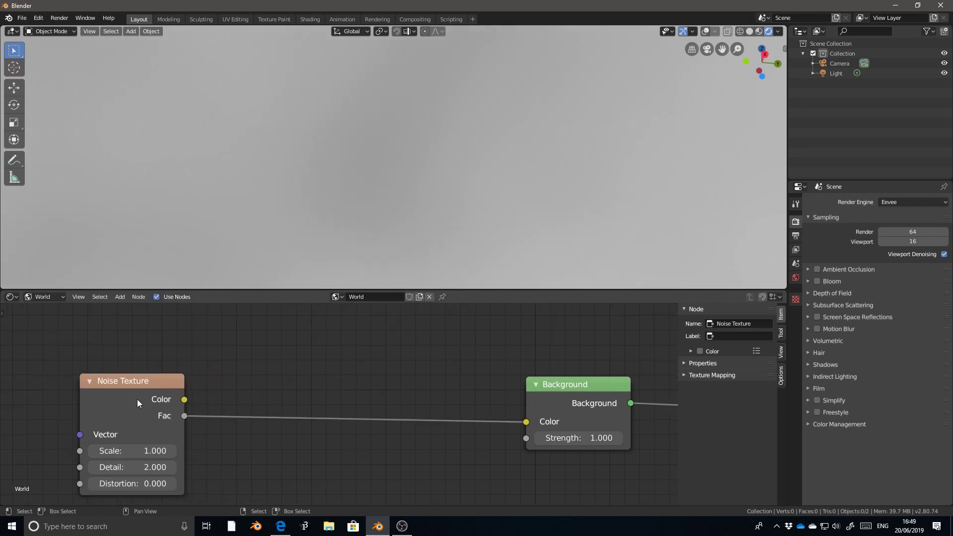
pyautogui.moveTo(137, 399); pyautogui.dragTo(133, 406)
pyautogui.click(566, 383)
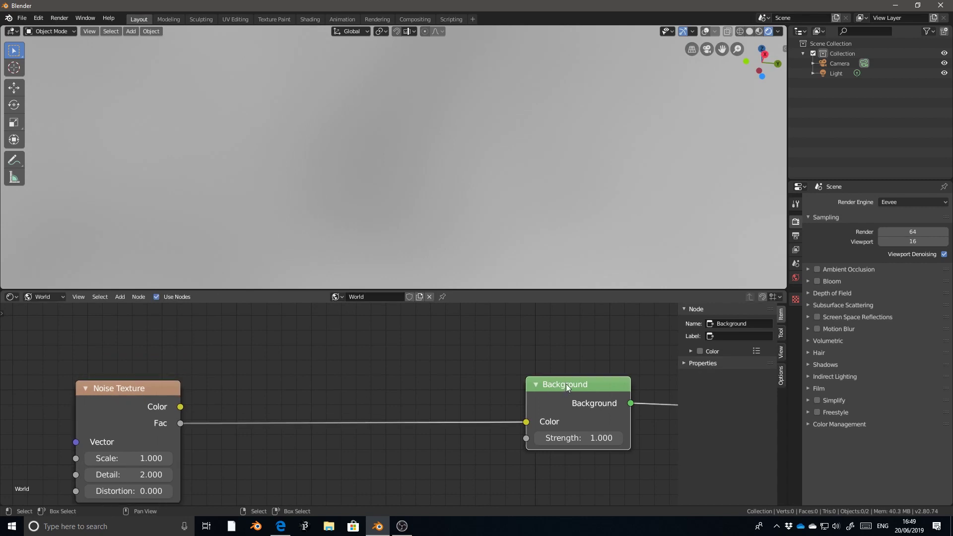
pyautogui.click(368, 374)
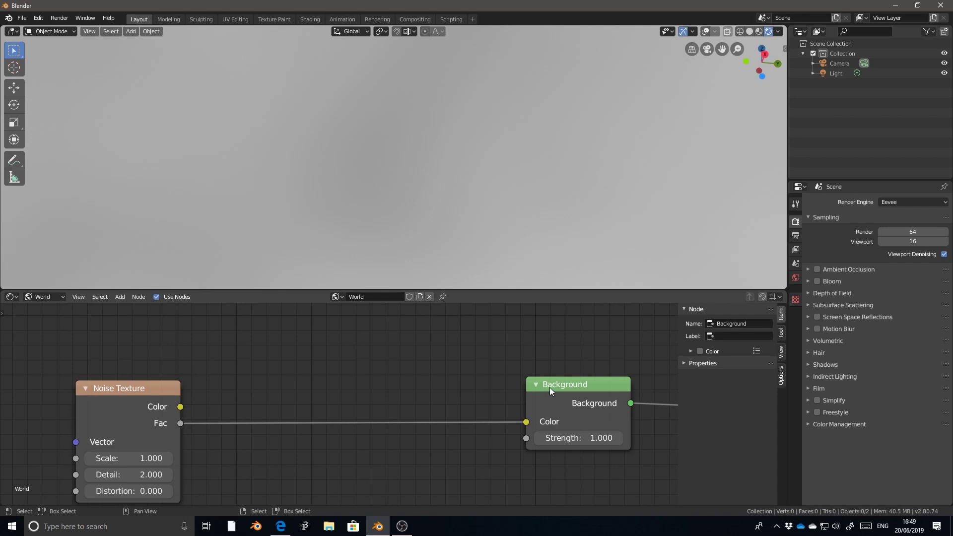
pyautogui.hotkey('shift', 'a')
# Drop a ColorRamp onto the noise link, then delete it and reconnect noise Fac to Background Color
pyautogui.click(332, 376)
pyautogui.write('color')
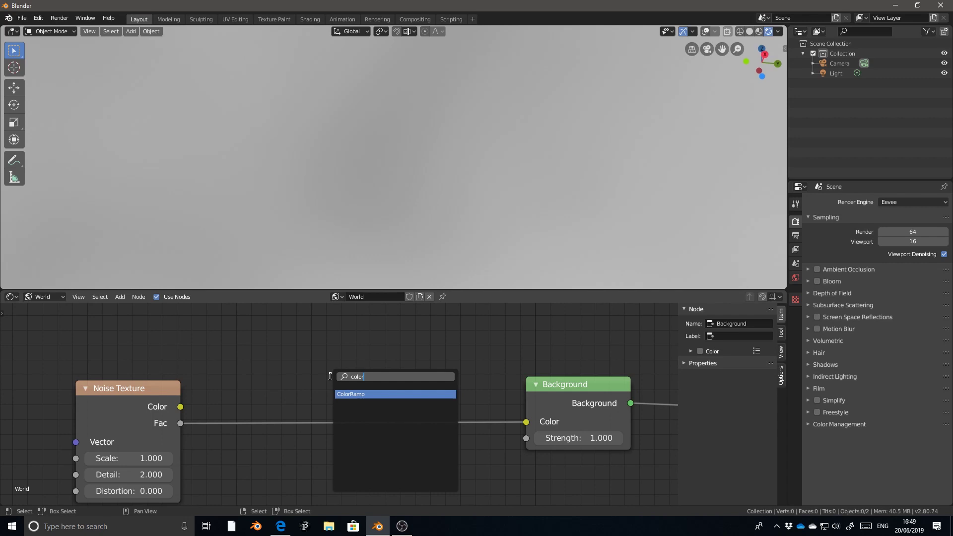
pyautogui.press('Return')
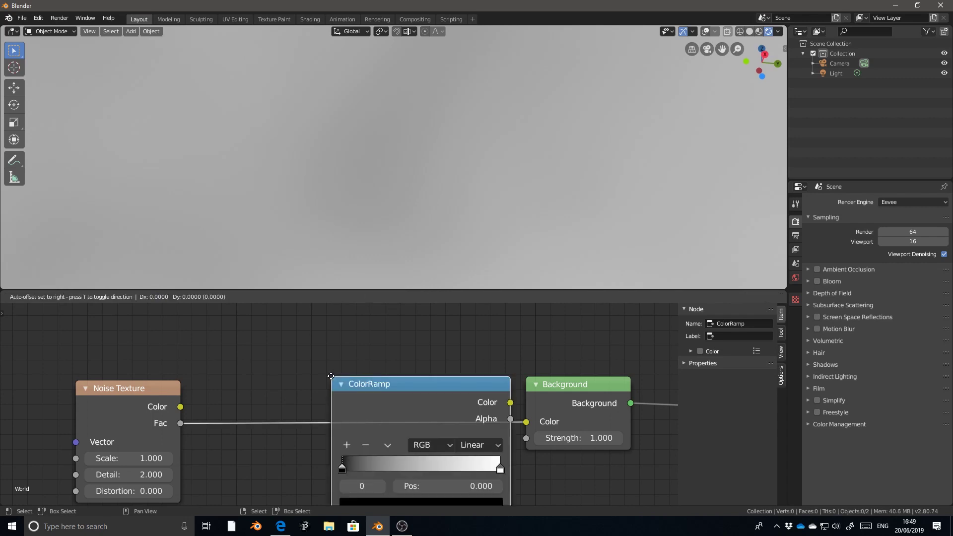
pyautogui.click(302, 358)
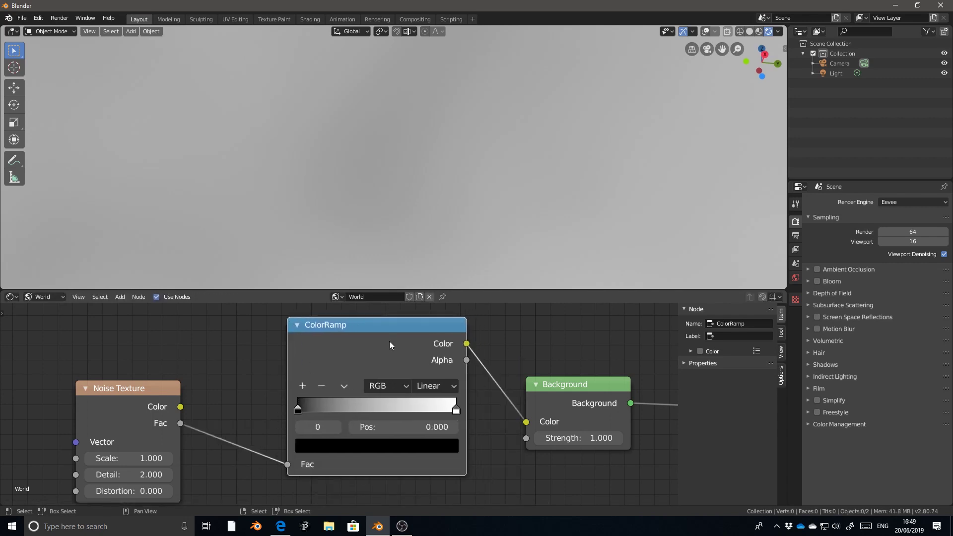
pyautogui.scroll(-4, 338, 395)
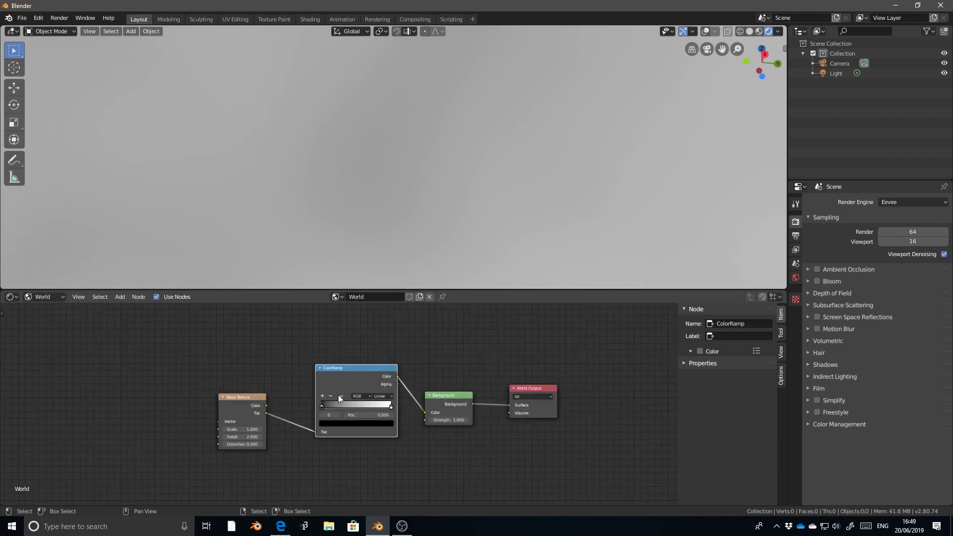
pyautogui.press('x')
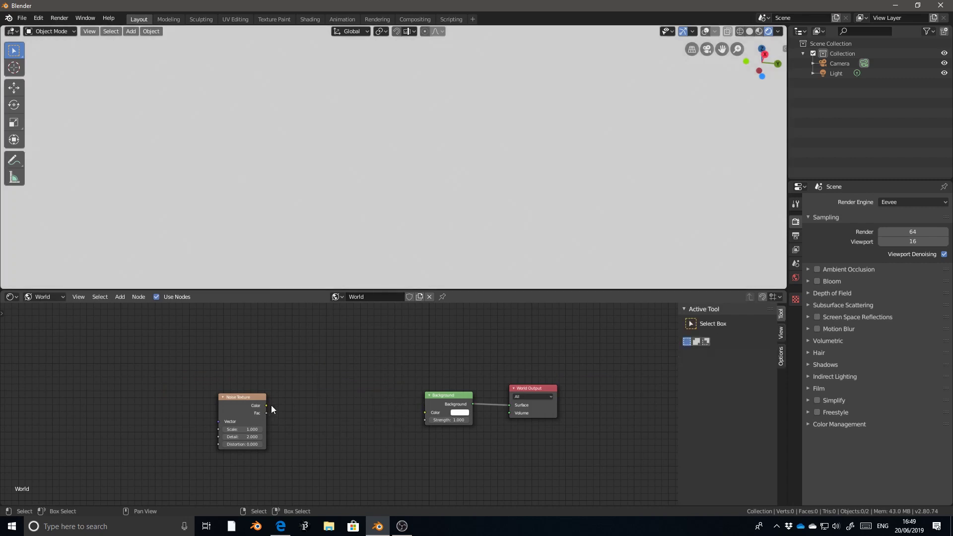
pyautogui.moveTo(271, 405); pyautogui.dragTo(424, 412)
# Add a ColorRamp onto the link again via a 'ramp' search, then restore the direct Fac-to-Background link
pyautogui.hotkey('shift', 'a')
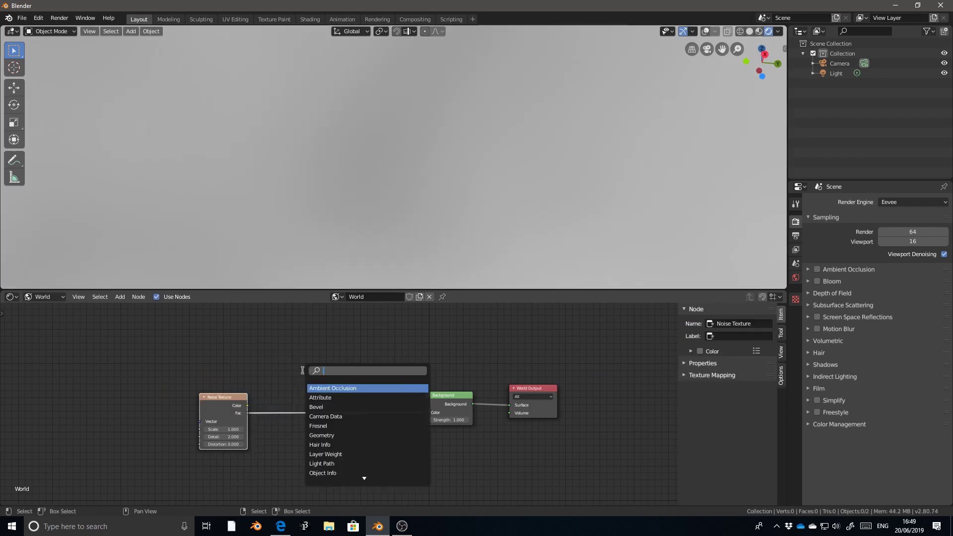
pyautogui.write('ramp')
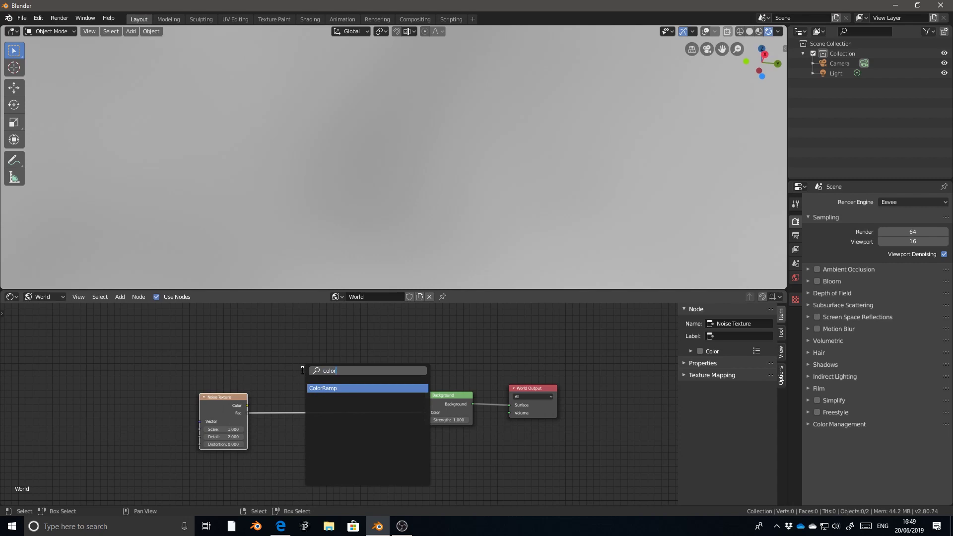
pyautogui.press('Return')
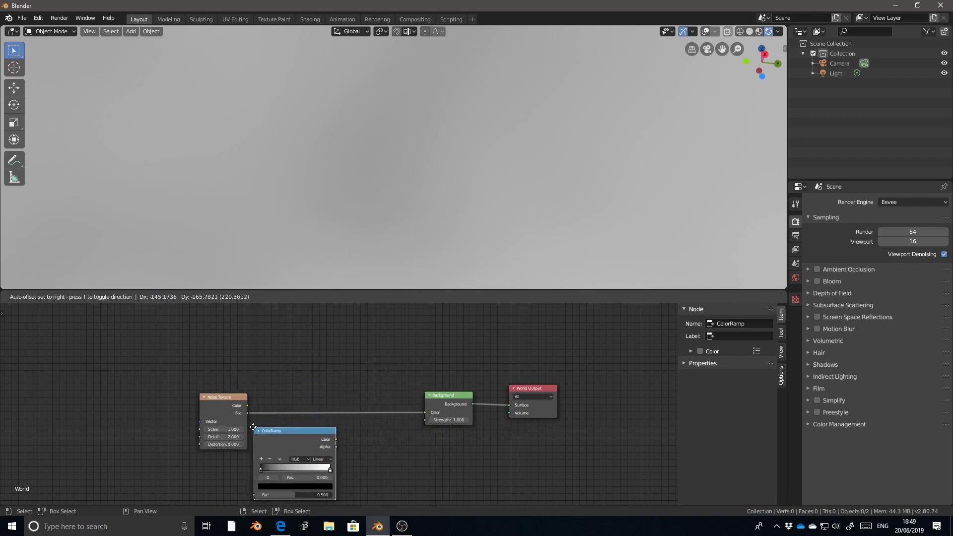
pyautogui.click(304, 385)
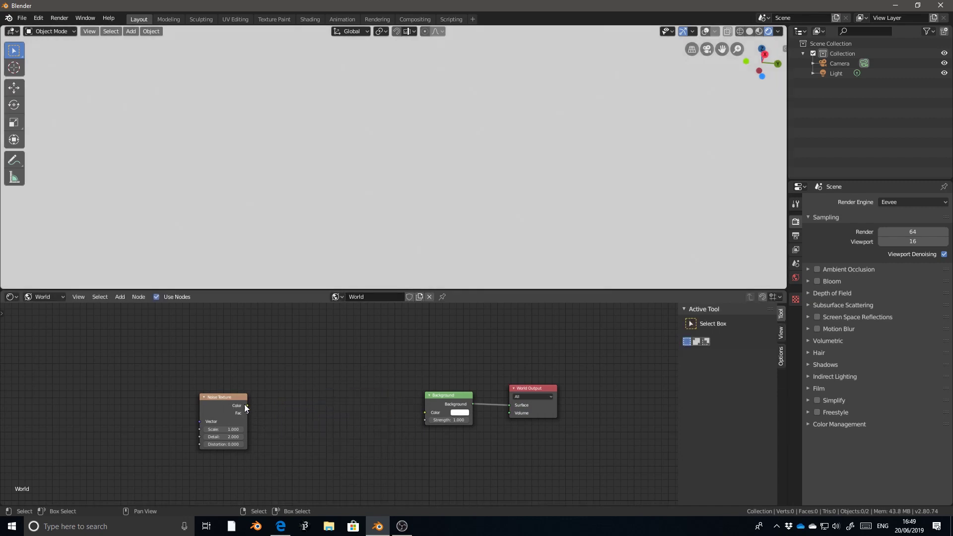
pyautogui.moveTo(244, 404); pyautogui.dragTo(424, 412)
# Add a ColorRamp above the link, wiring noise Fac into it and its Color into Background Color
pyautogui.hotkey('shift', 'a')
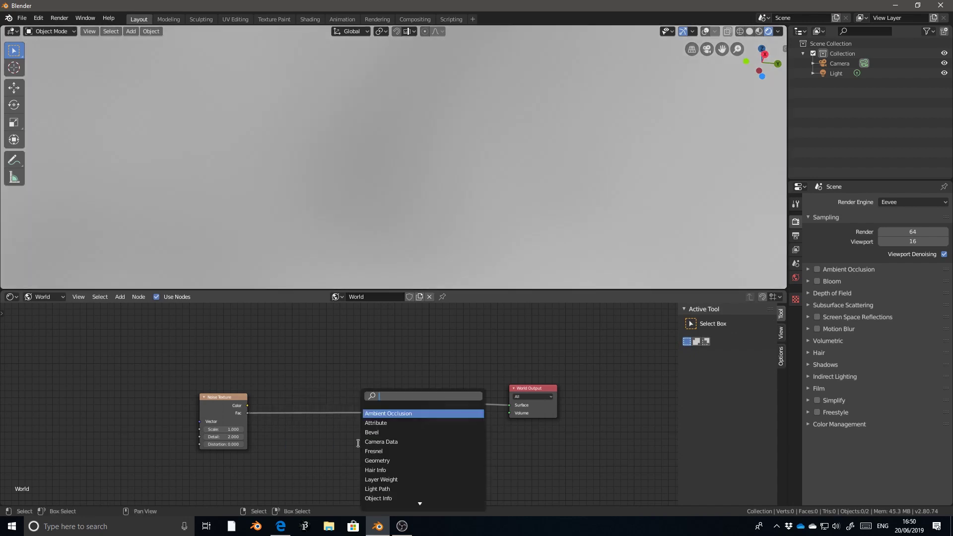
pyautogui.write('color')
pyautogui.press('Return')
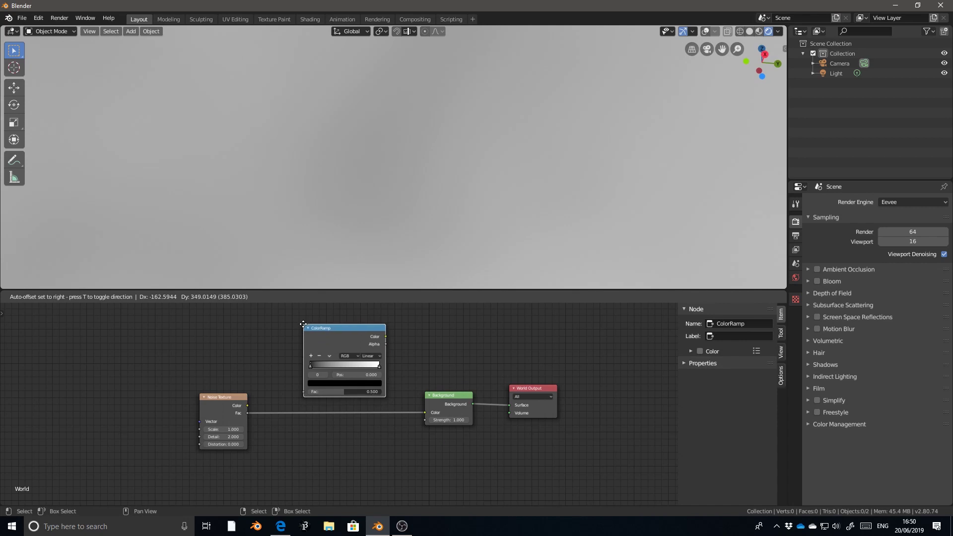
pyautogui.click(303, 324)
pyautogui.moveTo(248, 413); pyautogui.dragTo(305, 392)
pyautogui.moveTo(385, 336); pyautogui.dragTo(425, 413)
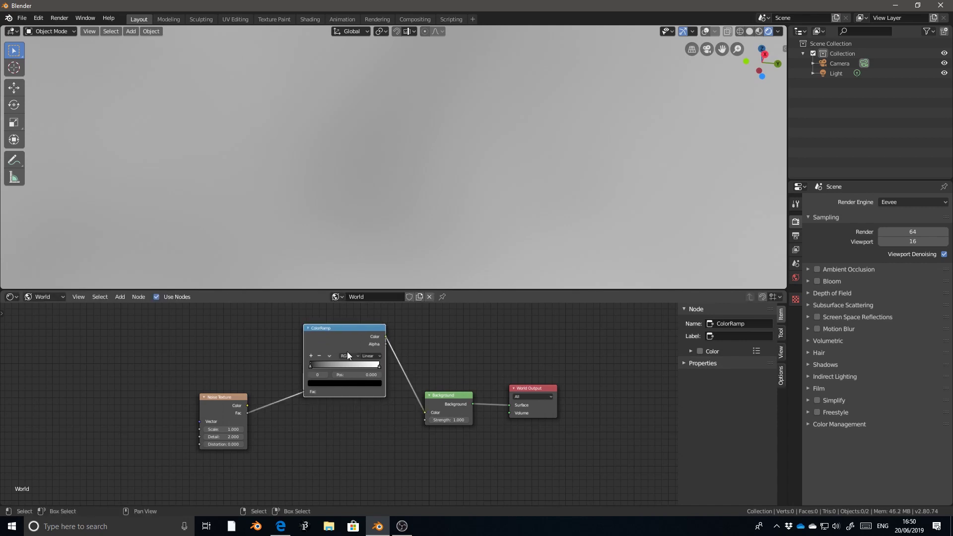
pyautogui.press('KP_Decimal')
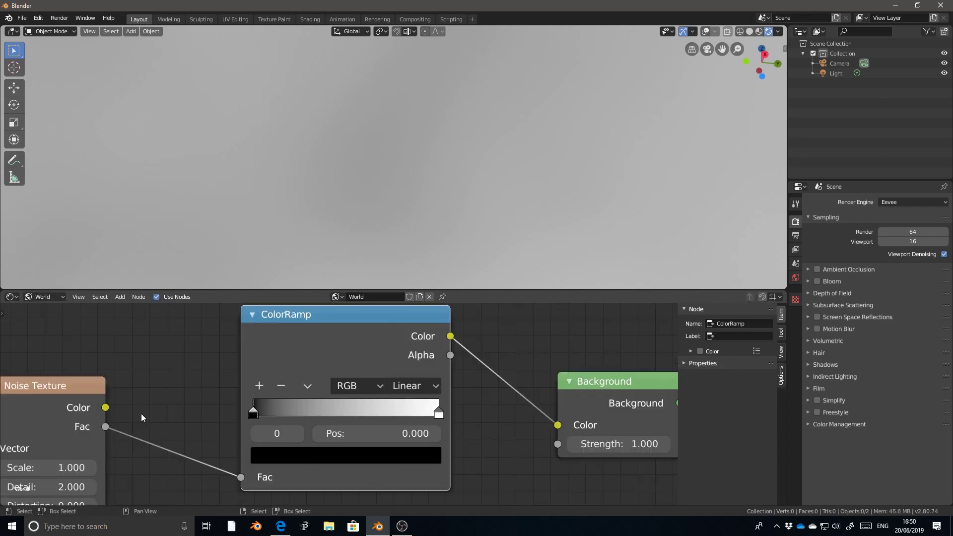
# Switch the ColorRamp interpolation to Ease and trial-move both stops, cancelling each move
pyautogui.click(410, 386)
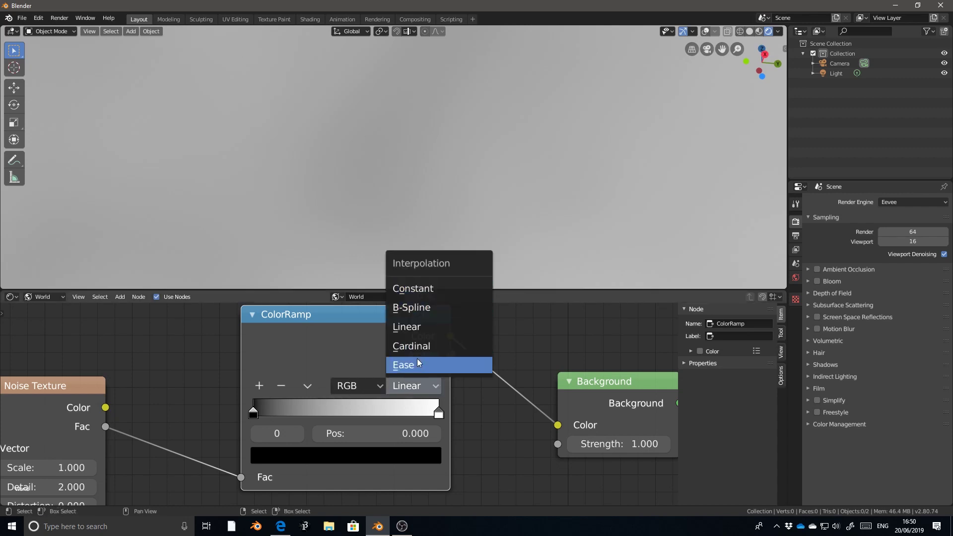
pyautogui.click(411, 366)
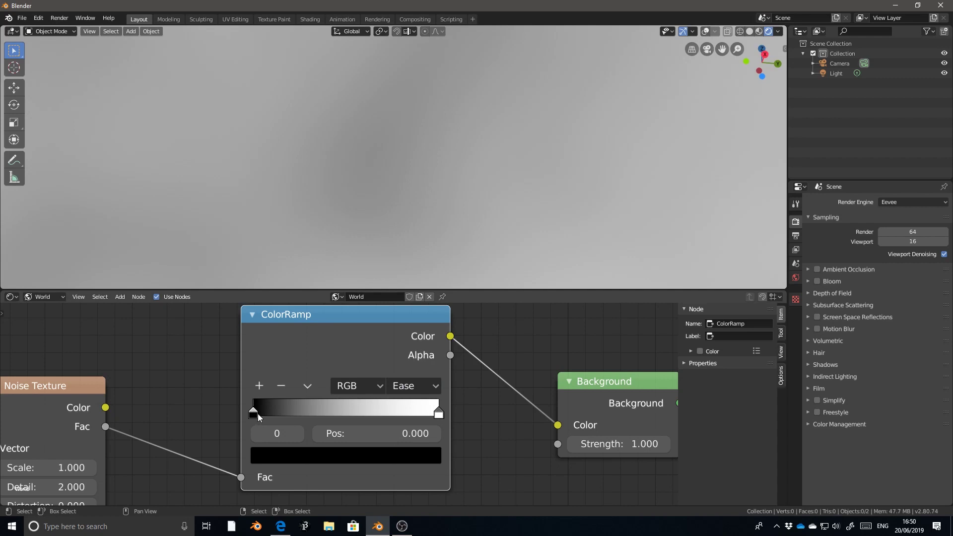
pyautogui.moveTo(254, 413); pyautogui.dragTo(274, 414)
pyautogui.rightClick(274, 413)
pyautogui.moveTo(439, 414); pyautogui.dragTo(433, 420)
pyautogui.rightClick(433, 420)
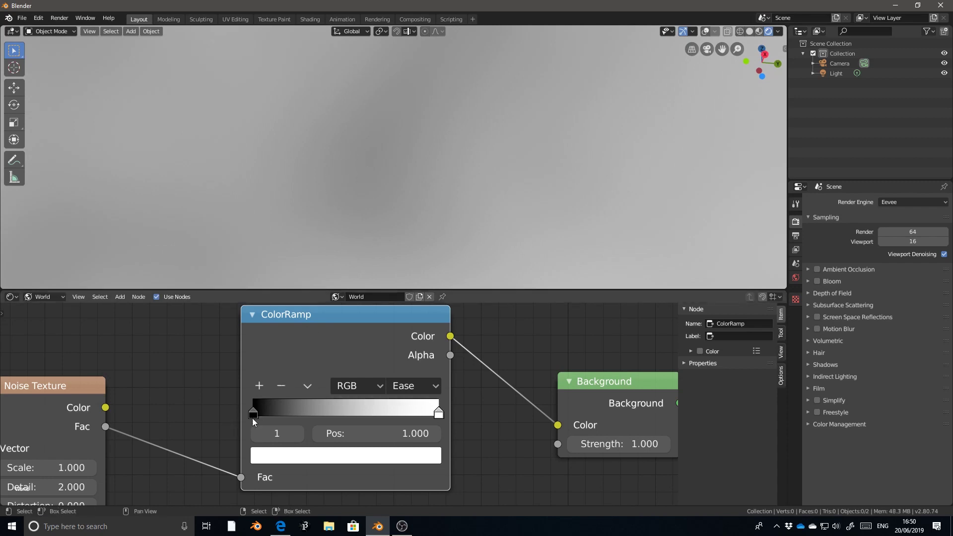
# Move the ramp's black stop to about 0.295 and its white stop to 0.809
pyautogui.moveTo(254, 414); pyautogui.dragTo(308, 410)
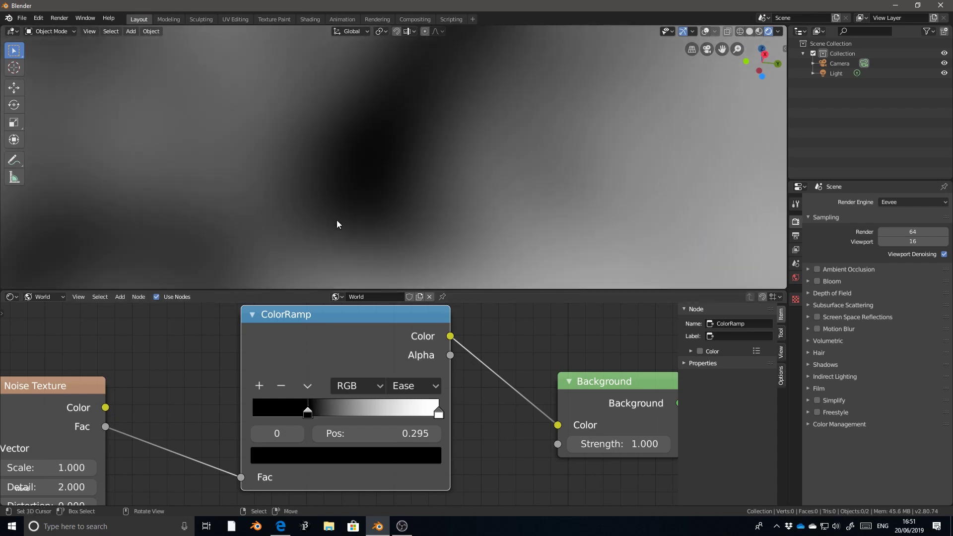
pyautogui.moveTo(439, 412); pyautogui.dragTo(403, 413)
pyautogui.moveTo(467, 124)
pyautogui.mouseDown(button='middle')
pyautogui.moveTo(478, 96)
pyautogui.moveTo(496, 104)
pyautogui.moveTo(499, 143)
pyautogui.moveTo(477, 134)
pyautogui.mouseUp(button='middle')
pyautogui.moveTo(77, 388)
pyautogui.mouseDown()
pyautogui.moveTo(103, 387)
pyautogui.moveTo(144, 352)
pyautogui.mouseUp()
pyautogui.moveTo(367, 149); pyautogui.dragTo(338, 159, button='middle')
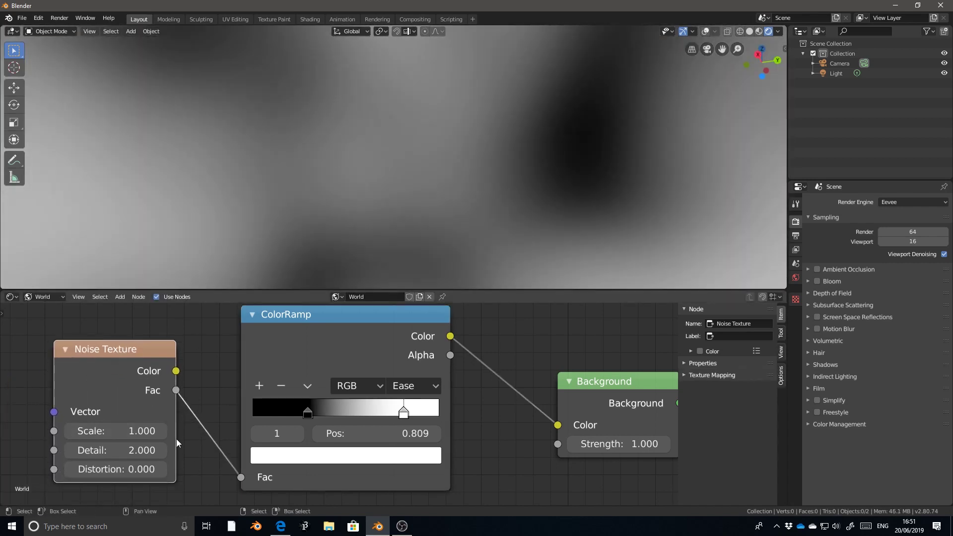
# Adjust the Noise Texture Detail up and down, settling at 7
pyautogui.moveTo(589, 139); pyautogui.dragTo(610, 137, button='middle')
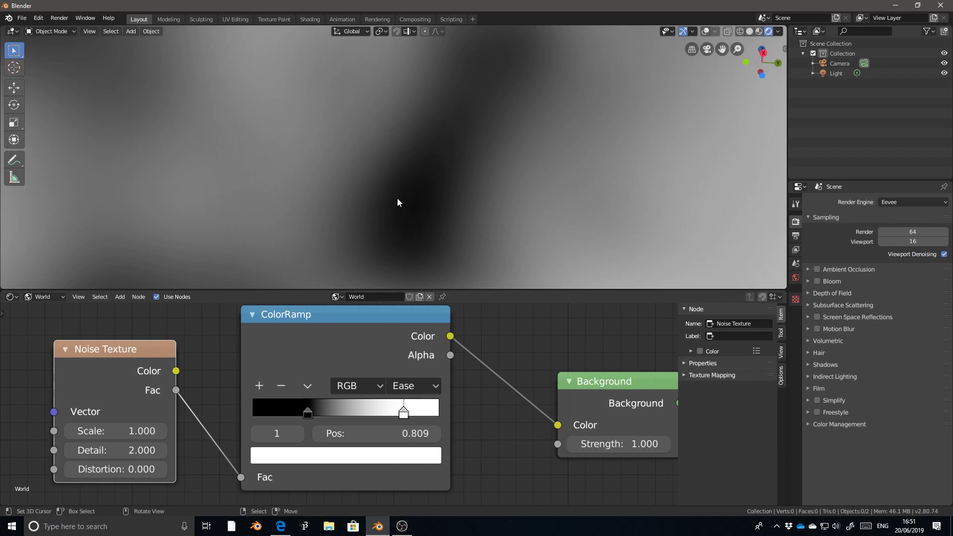
pyautogui.moveTo(122, 450); pyautogui.dragTo(184, 450)
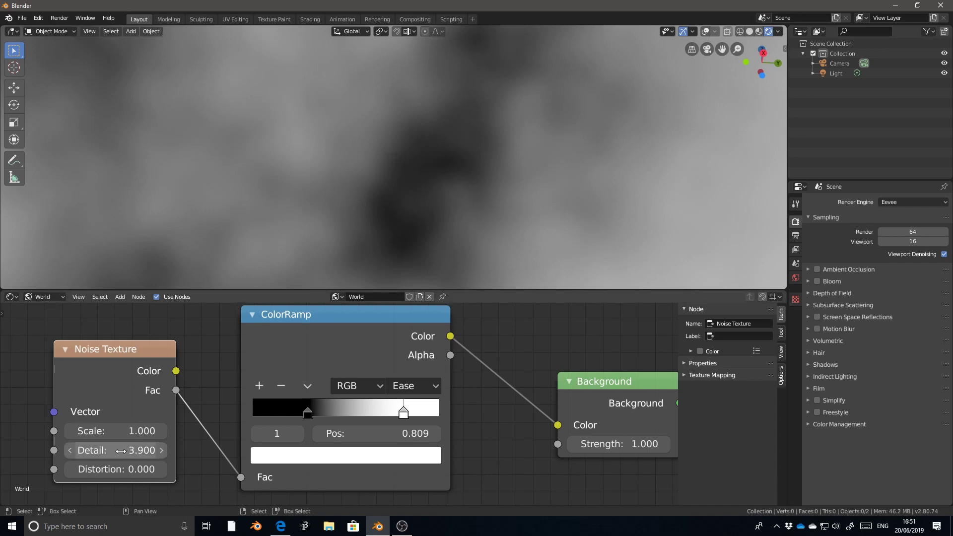
pyautogui.moveTo(144, 450); pyautogui.dragTo(119, 450)
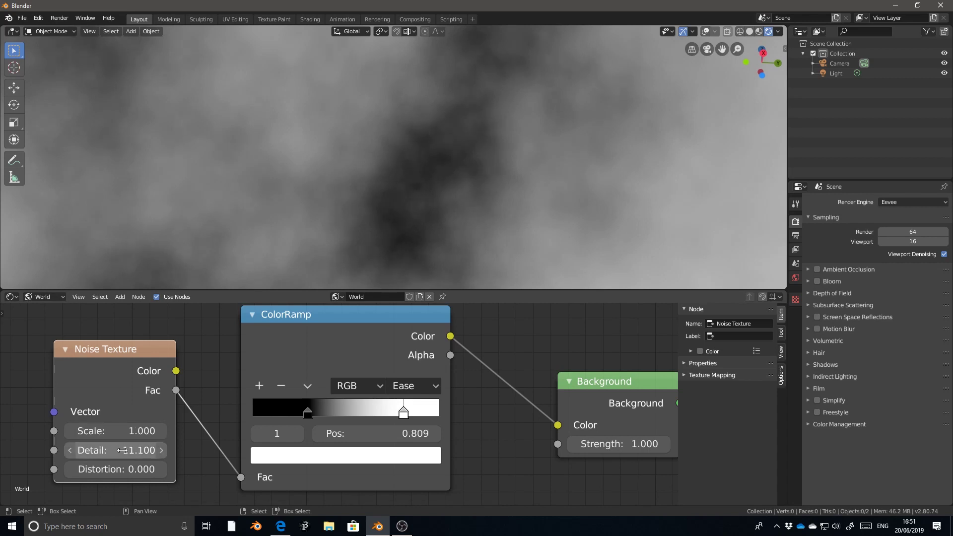
pyautogui.moveTo(104, 443); pyautogui.dragTo(133, 468)
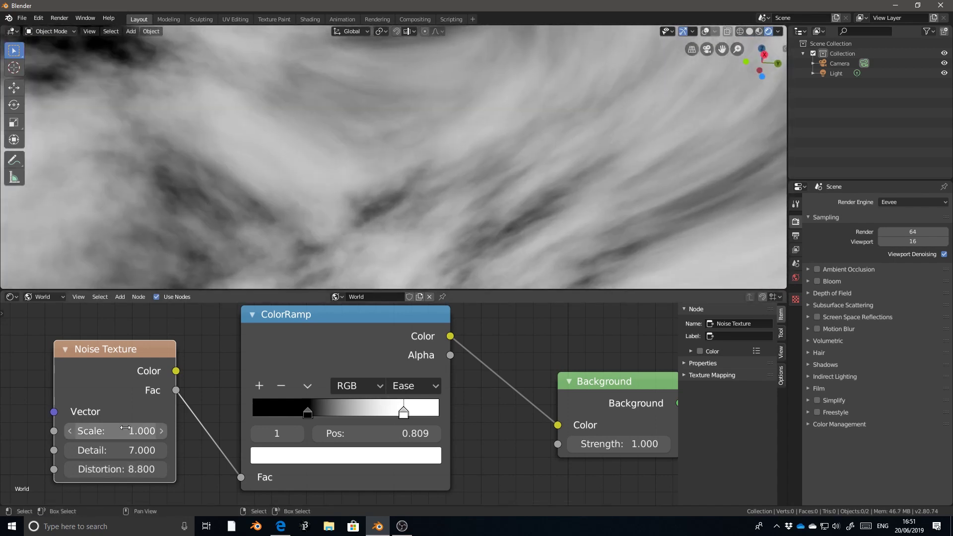
# Set the noise Scale to 3 and Distortion to 3.6, then reposition the node
pyautogui.moveTo(114, 431); pyautogui.dragTo(128, 430)
pyautogui.click(70, 469)
pyautogui.moveTo(70, 469); pyautogui.dragTo(60, 469)
pyautogui.moveTo(156, 347); pyautogui.dragTo(169, 424)
pyautogui.moveTo(169, 424); pyautogui.dragTo(194, 360, button='middle')
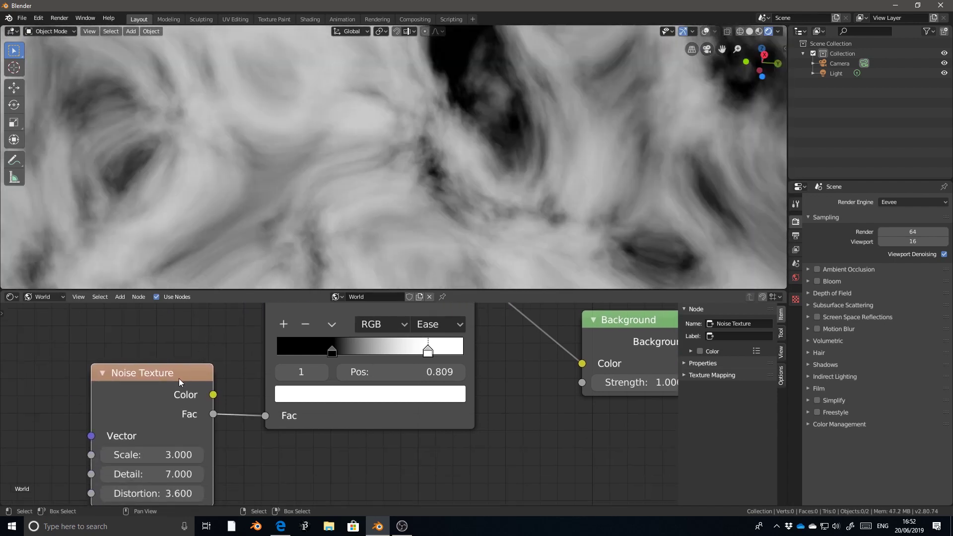
pyautogui.moveTo(178, 378); pyautogui.dragTo(173, 381)
pyautogui.moveTo(222, 376); pyautogui.dragTo(222, 361, button='middle')
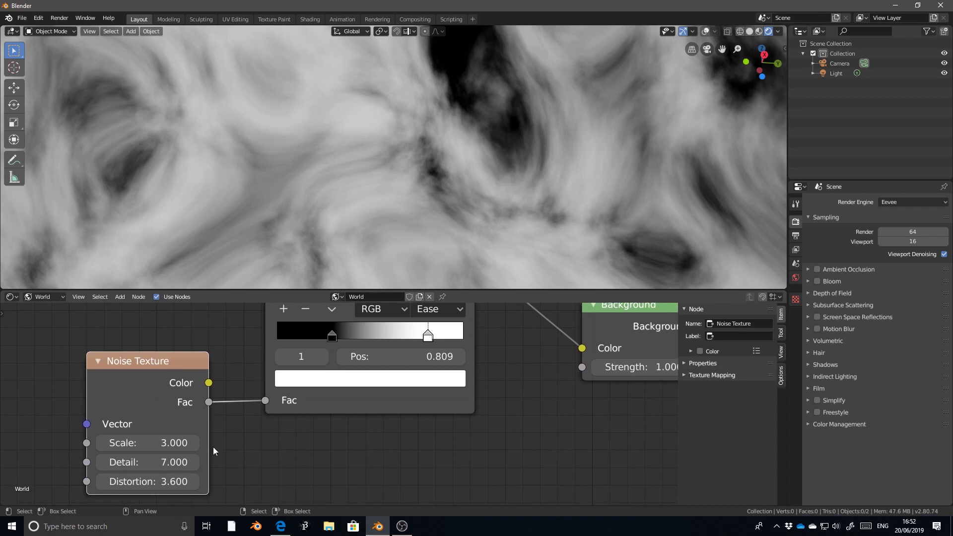
# Set the noise Distortion to 0 and Detail to 2
pyautogui.click(151, 480)
pyautogui.press('BackSpace')
pyautogui.press('BackSpace')
pyautogui.press('BackSpace')
pyautogui.write('0')
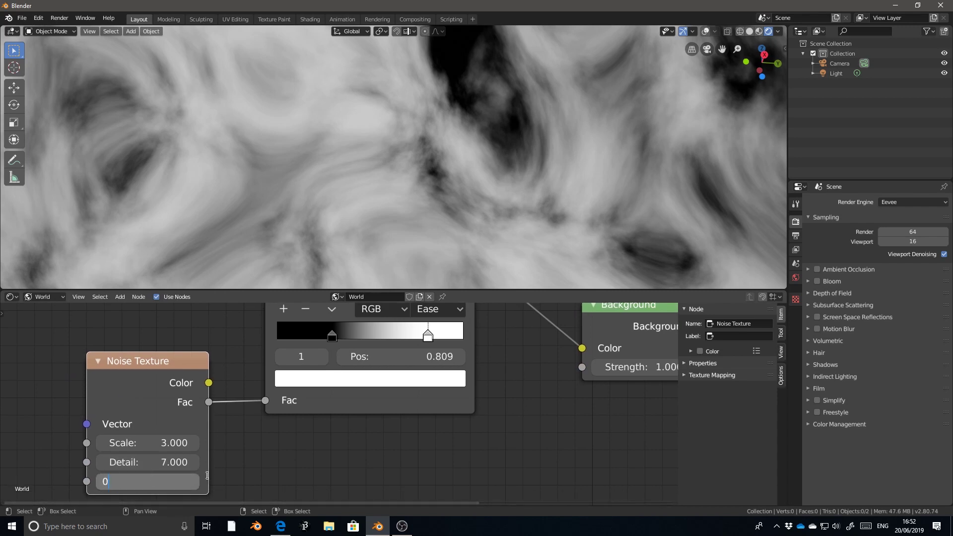
pyautogui.press('Return')
pyautogui.click(168, 462)
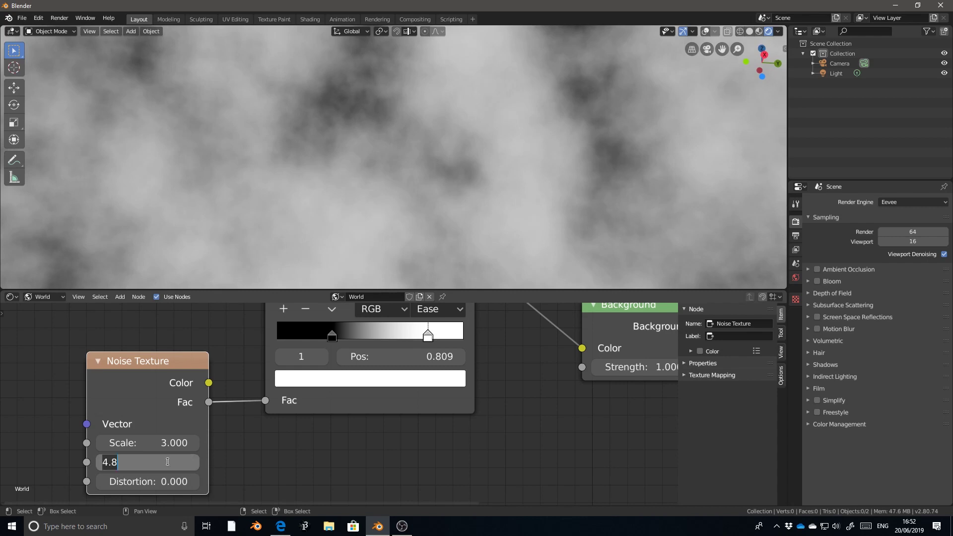
pyautogui.write('2')
pyautogui.press('Return')
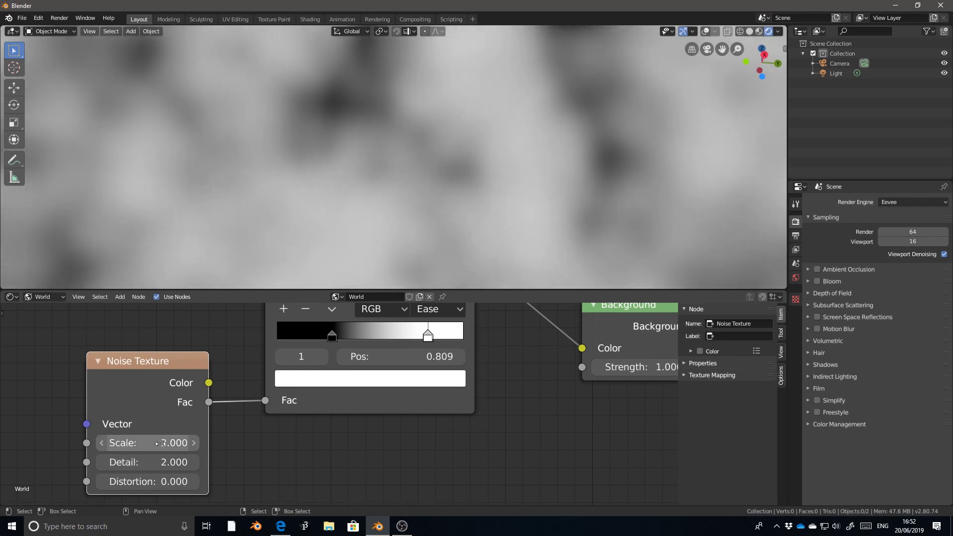
# Try a noise Scale of 500, then settle on 300
pyautogui.click(155, 443)
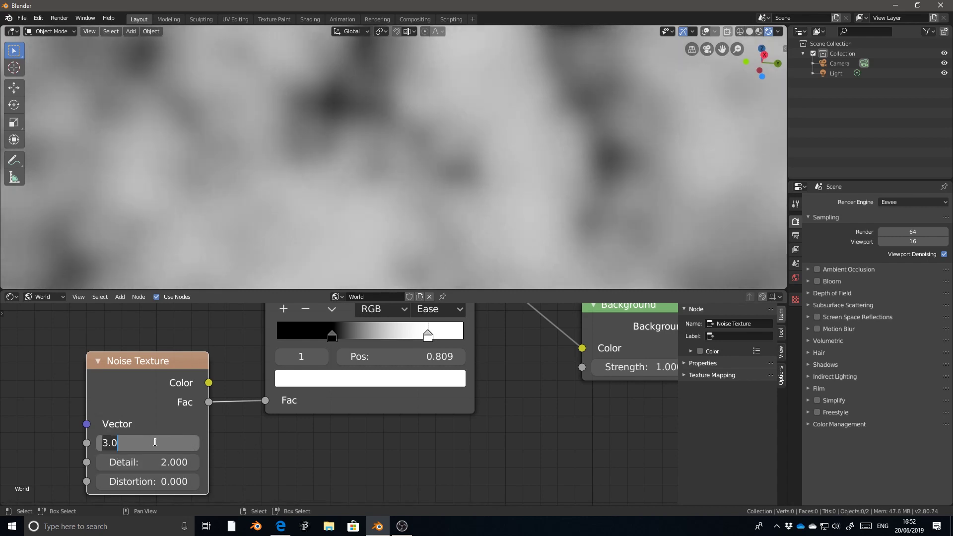
pyautogui.write('500')
pyautogui.press('Return')
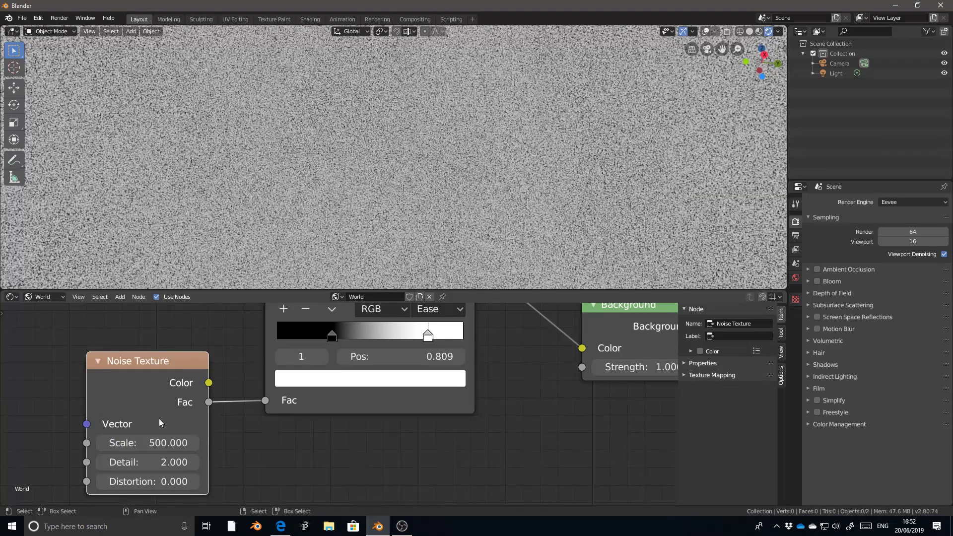
pyautogui.click(153, 437)
pyautogui.write('300')
pyautogui.press('Return')
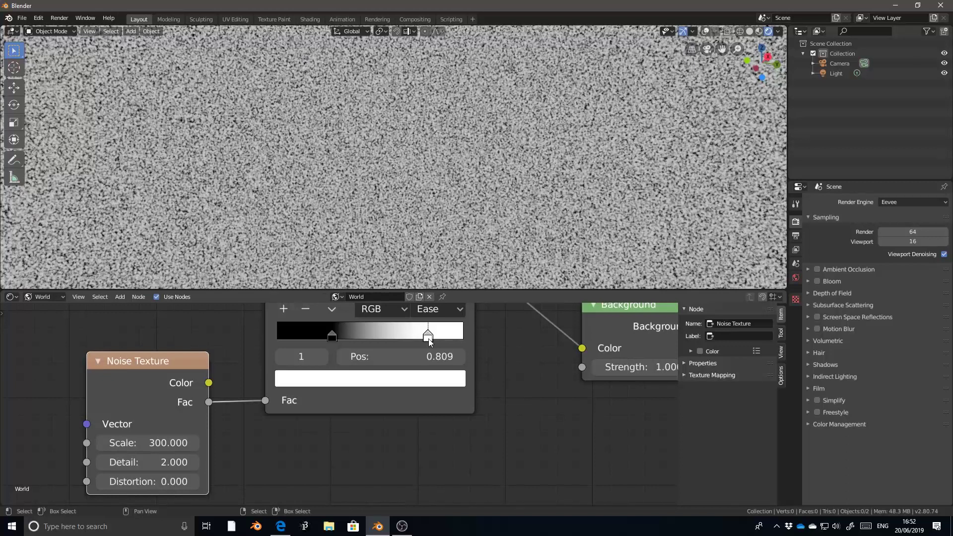
# Move the ramp's white stop to about 0.986 and black stop to 0.709
pyautogui.moveTo(428, 336); pyautogui.dragTo(461, 336)
pyautogui.moveTo(413, 295); pyautogui.dragTo(417, 388, button='middle')
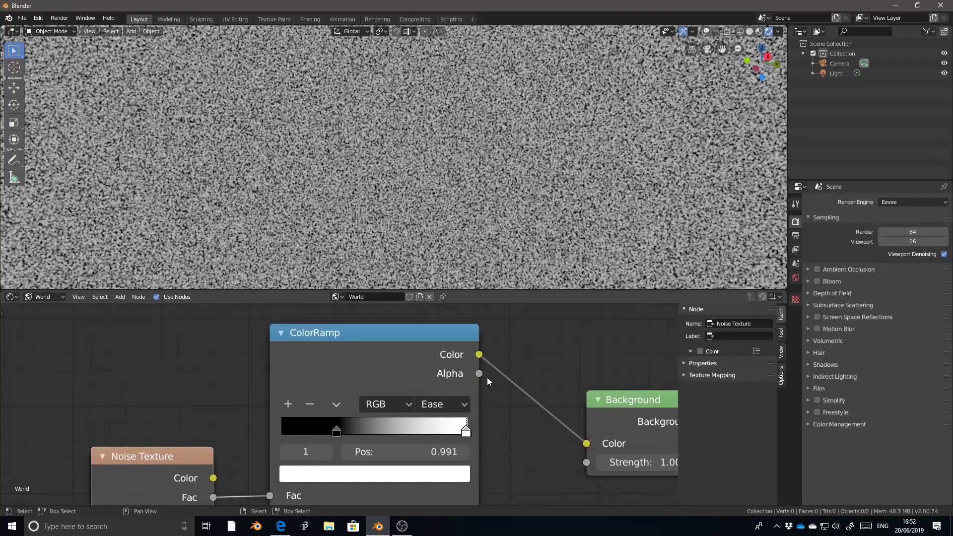
pyautogui.moveTo(487, 377); pyautogui.dragTo(515, 404)
pyautogui.moveTo(452, 453); pyautogui.dragTo(451, 401, button='middle')
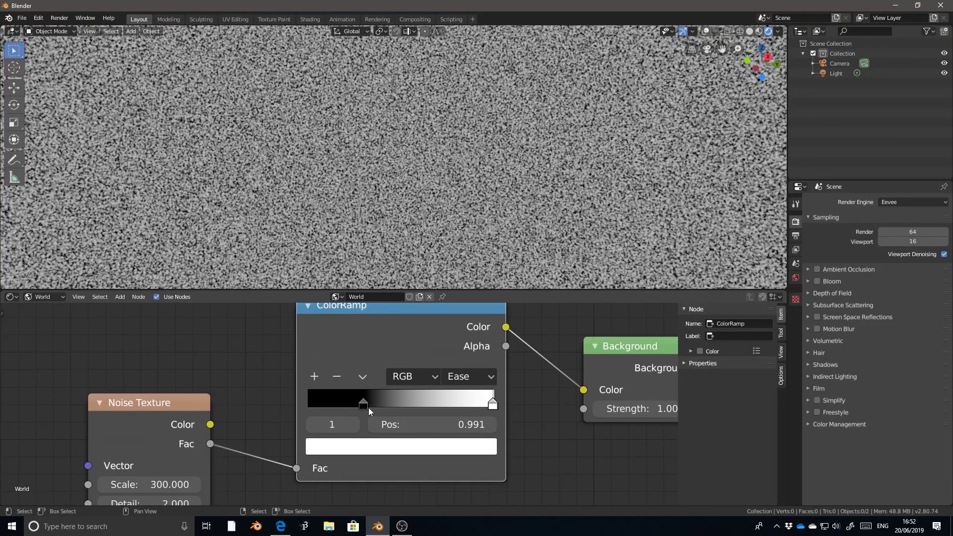
pyautogui.moveTo(361, 401); pyautogui.dragTo(442, 406)
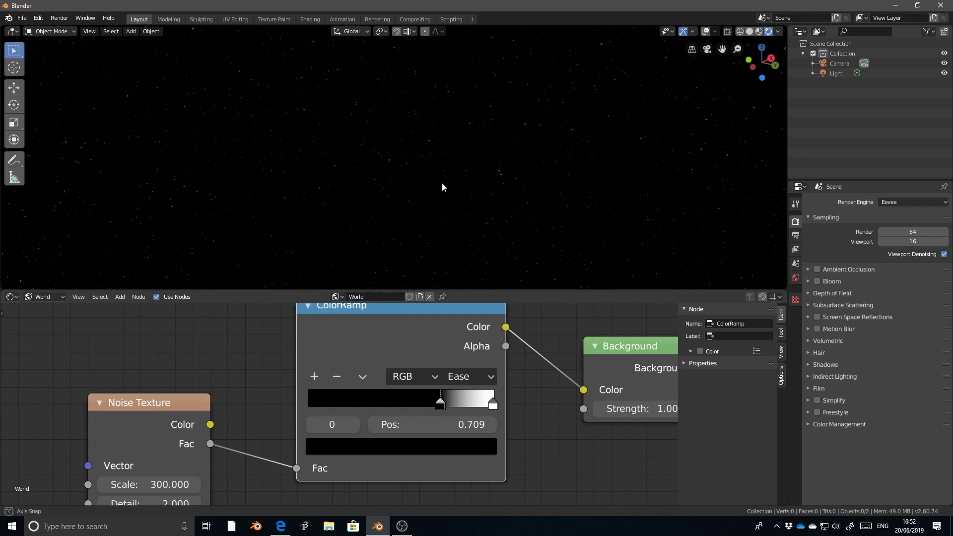
pyautogui.moveTo(492, 404); pyautogui.dragTo(491, 405)
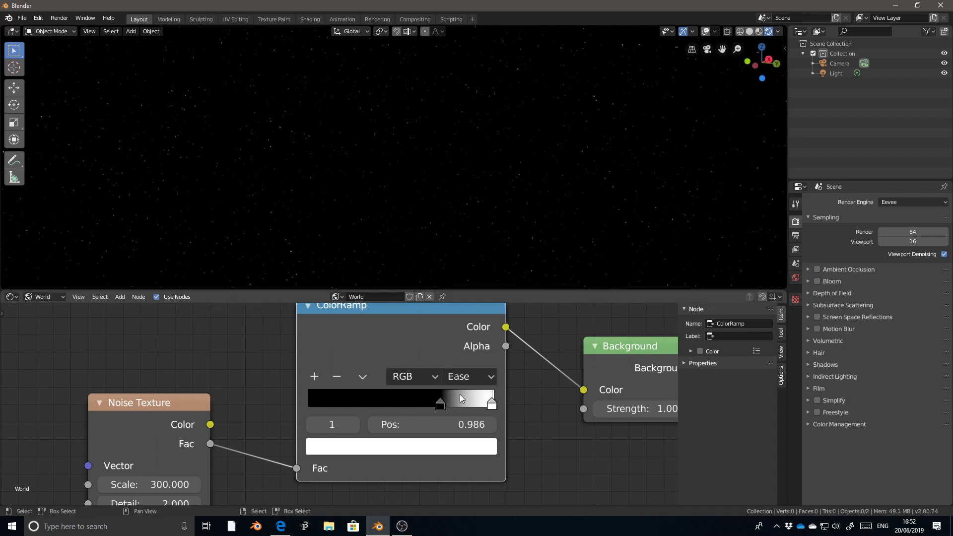
# Try noise Scale values of 50 and 10 and inspect the resulting blobs
pyautogui.doubleClick(146, 481)
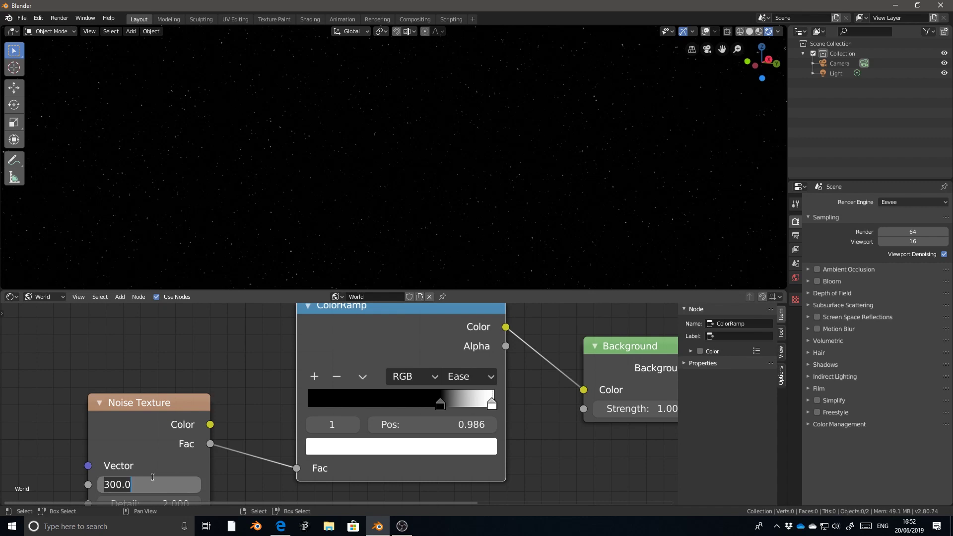
pyautogui.write('50')
pyautogui.press('Return')
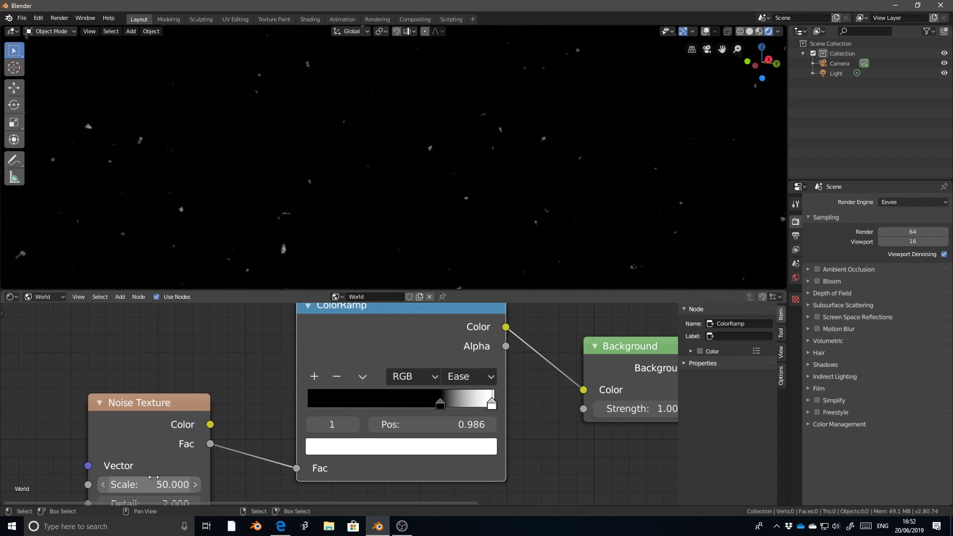
pyautogui.doubleClick(153, 477)
pyautogui.write('10')
pyautogui.press('Return')
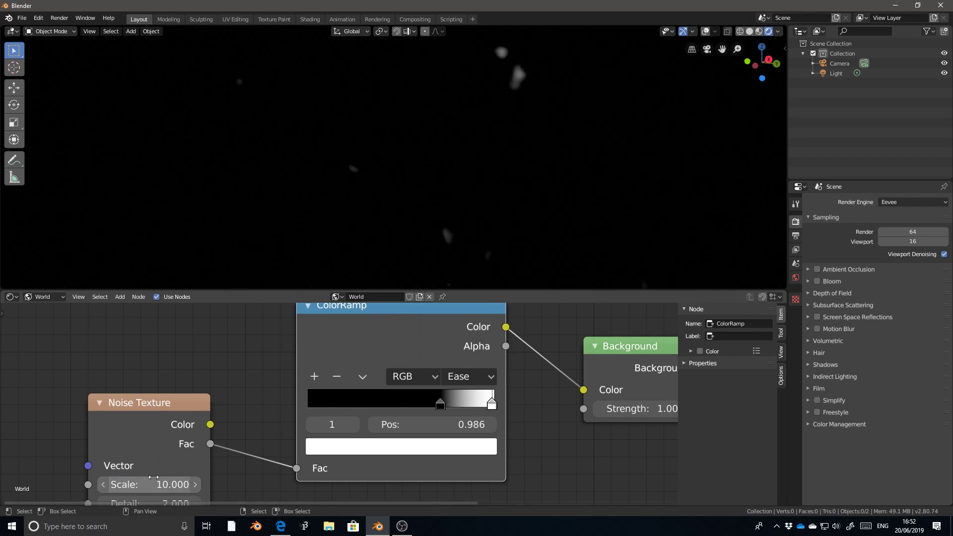
pyautogui.moveTo(467, 194); pyautogui.dragTo(444, 173, button='middle')
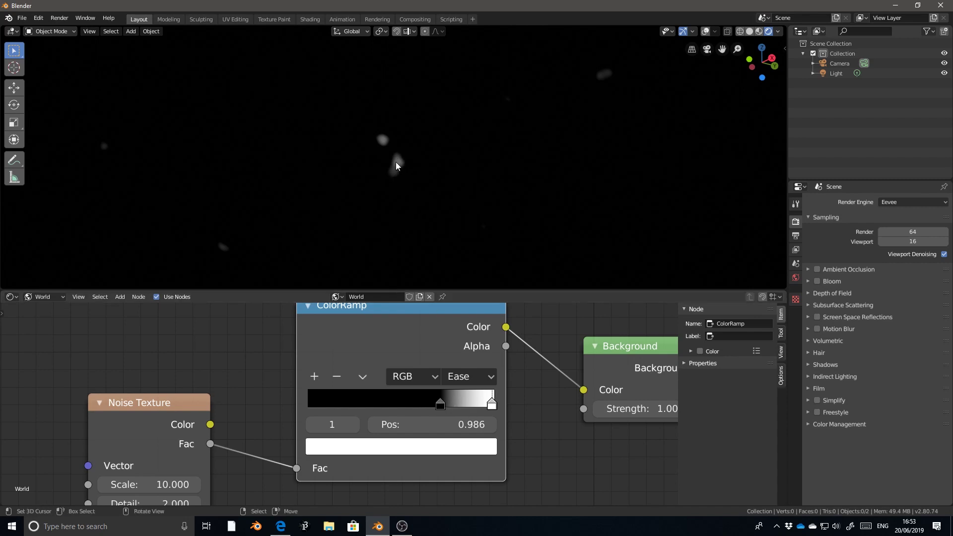
# Pull the white stop to 0.745, restore Scale 300, then push the white stop to 1.000
pyautogui.moveTo(491, 406); pyautogui.dragTo(447, 404)
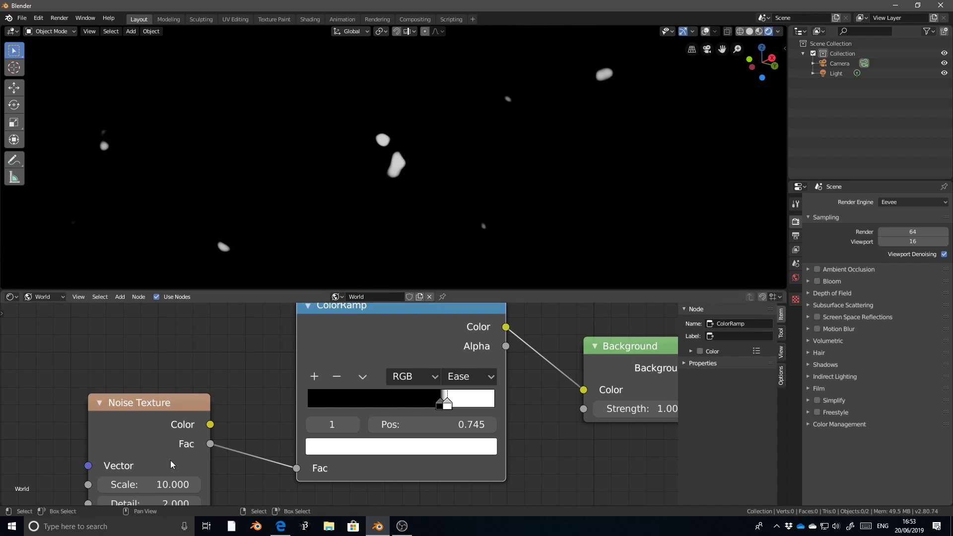
pyautogui.click(162, 471)
pyautogui.click(162, 482)
pyautogui.write('3')
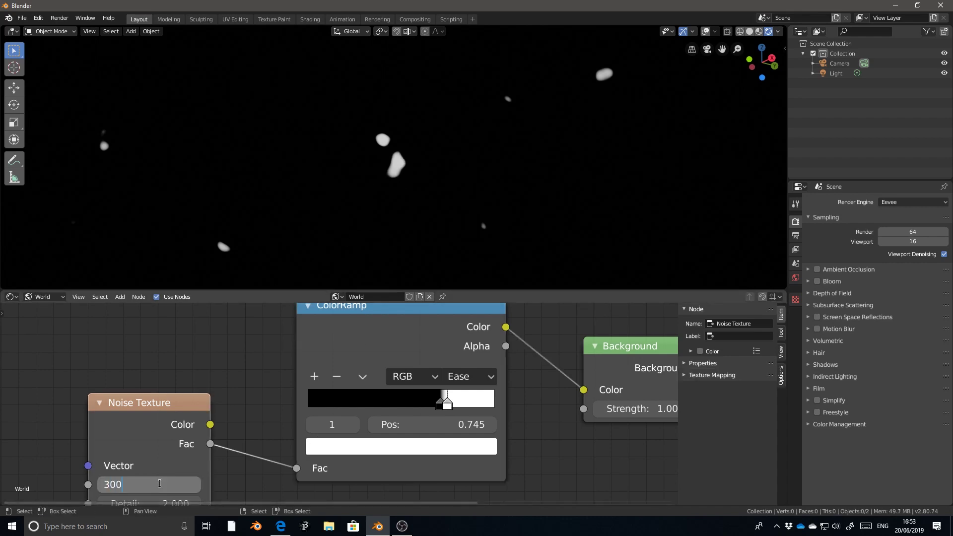
pyautogui.write('00')
pyautogui.press('Return')
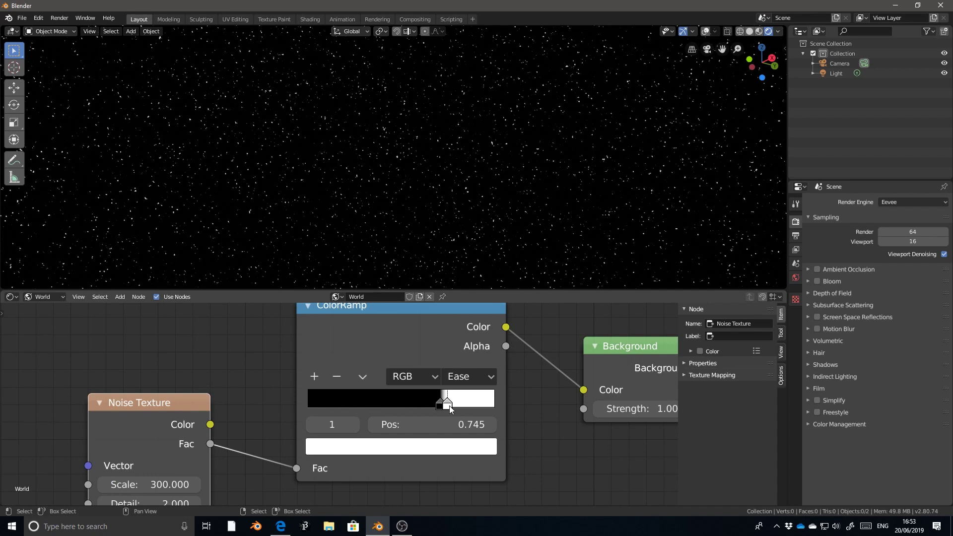
pyautogui.moveTo(451, 408); pyautogui.dragTo(520, 409)
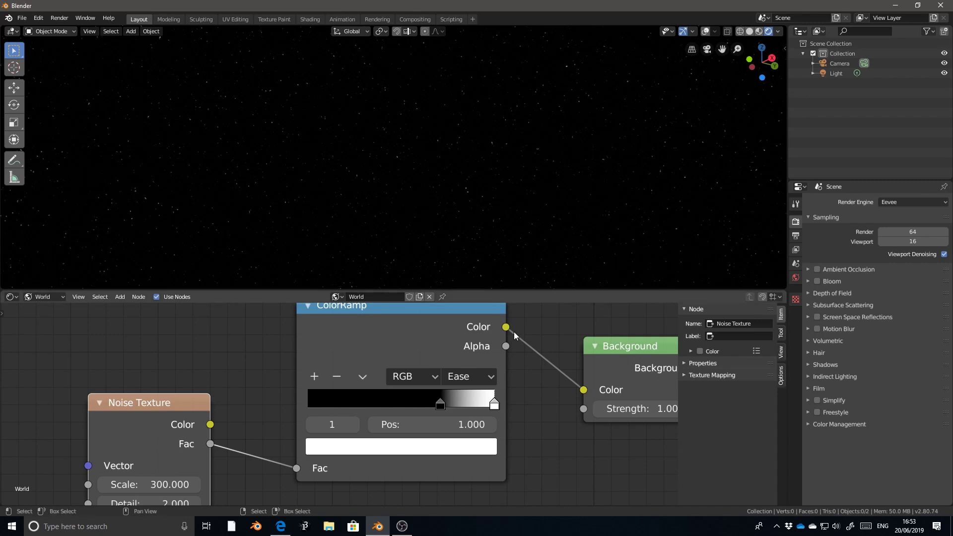
# Set the ramp's black stop to 0.686 and white stop to 1.000, then enlarge the Shader Editor
pyautogui.moveTo(494, 406); pyautogui.dragTo(444, 406)
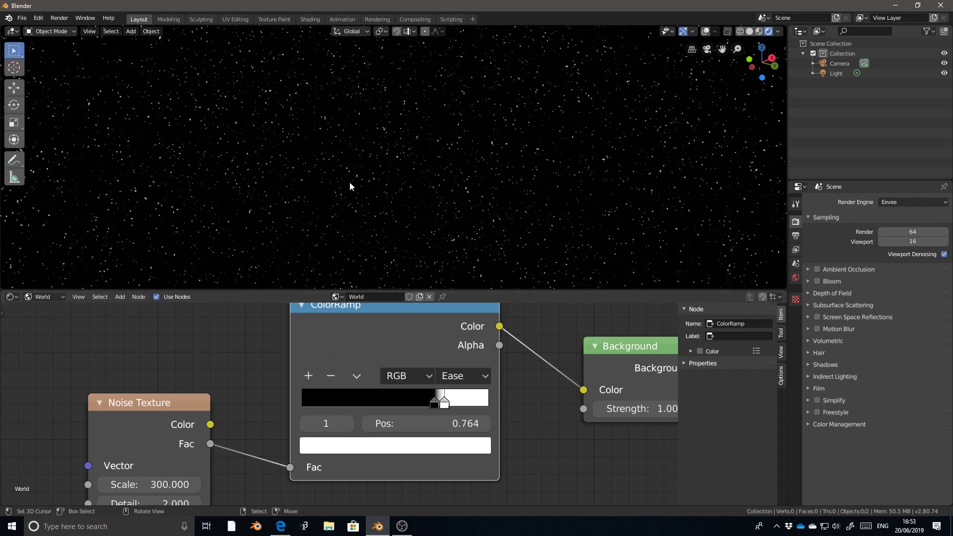
pyautogui.moveTo(445, 405); pyautogui.dragTo(491, 405)
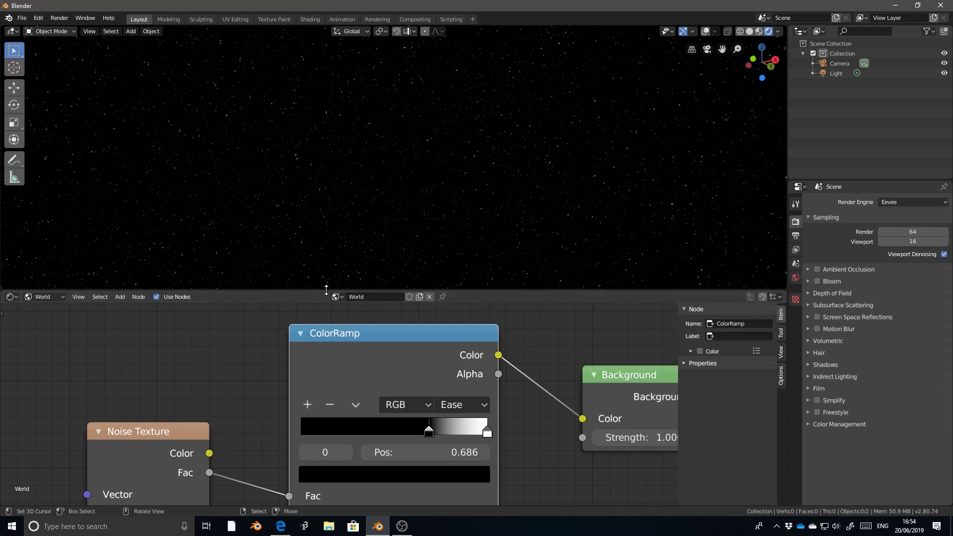
pyautogui.moveTo(329, 291); pyautogui.dragTo(319, 314)
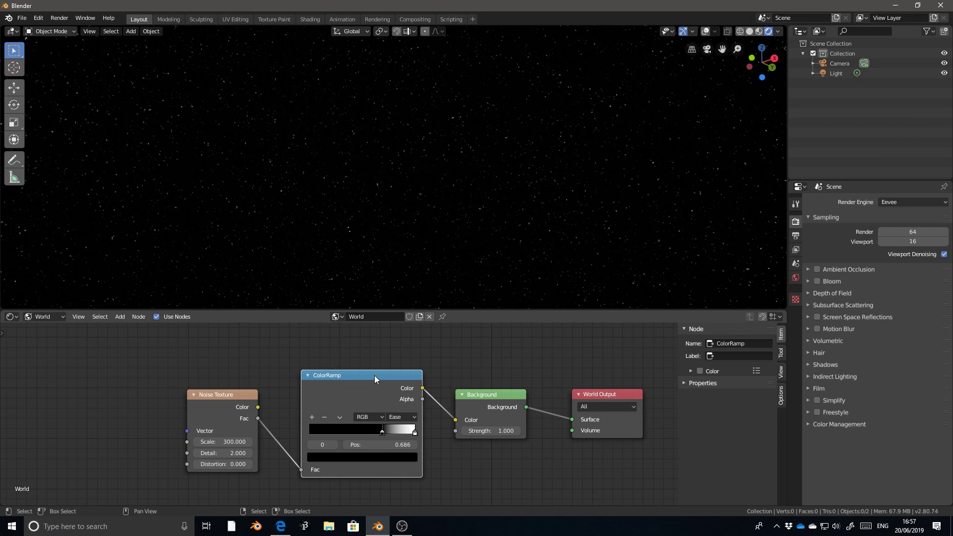
# Duplicate the Noise Texture, ColorRamp and Background chain and place the copy below
pyautogui.moveTo(374, 375); pyautogui.dragTo(367, 379)
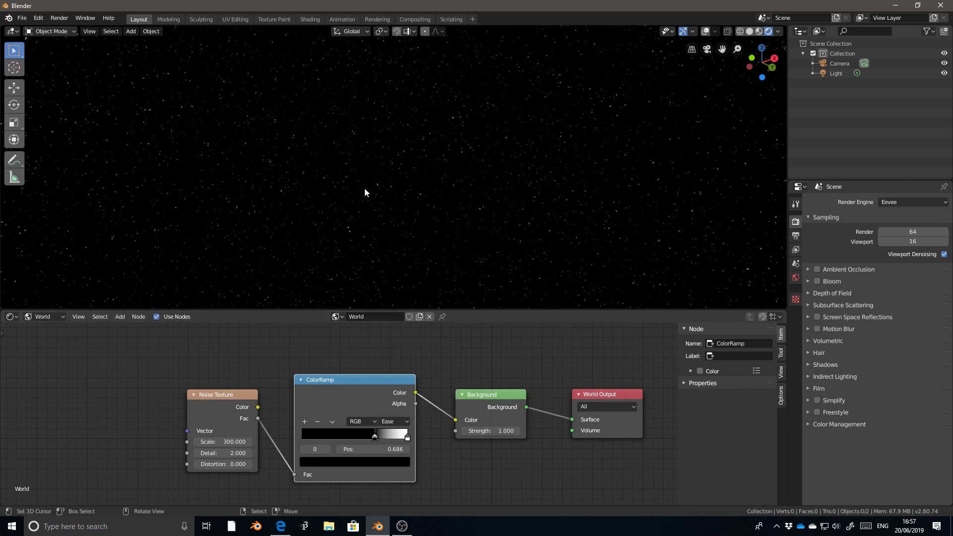
pyautogui.moveTo(335, 380); pyautogui.dragTo(337, 370)
pyautogui.scroll(-2, 422, 419)
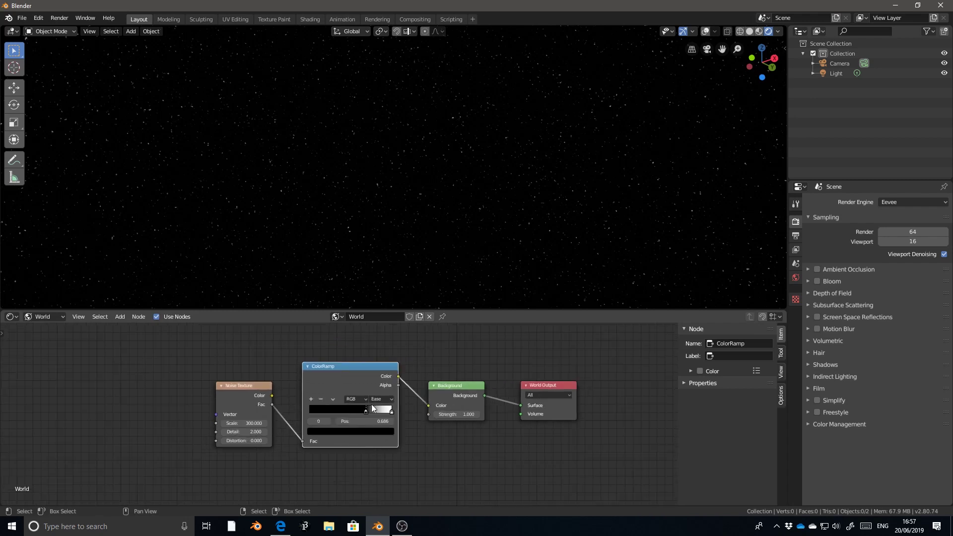
pyautogui.click(231, 394)
pyautogui.click(336, 376)
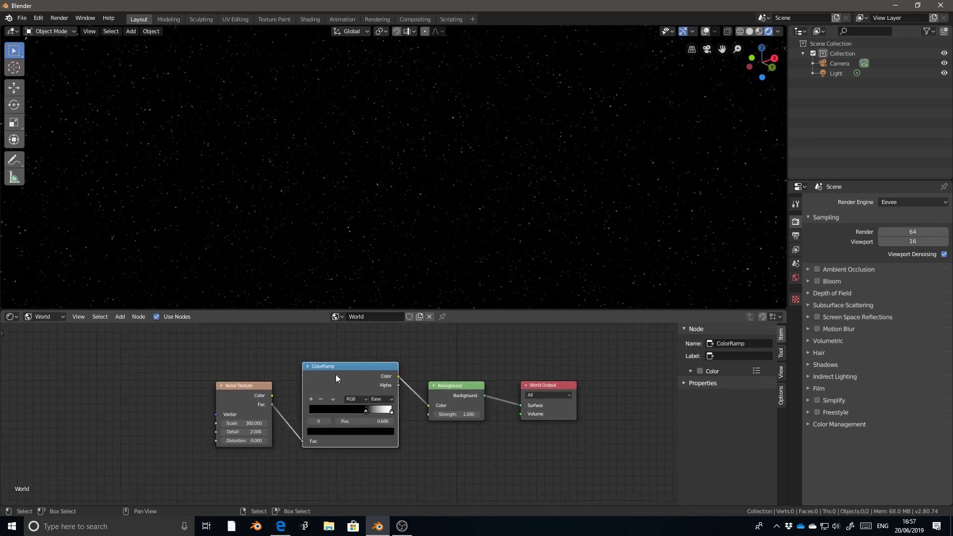
pyautogui.click(469, 393)
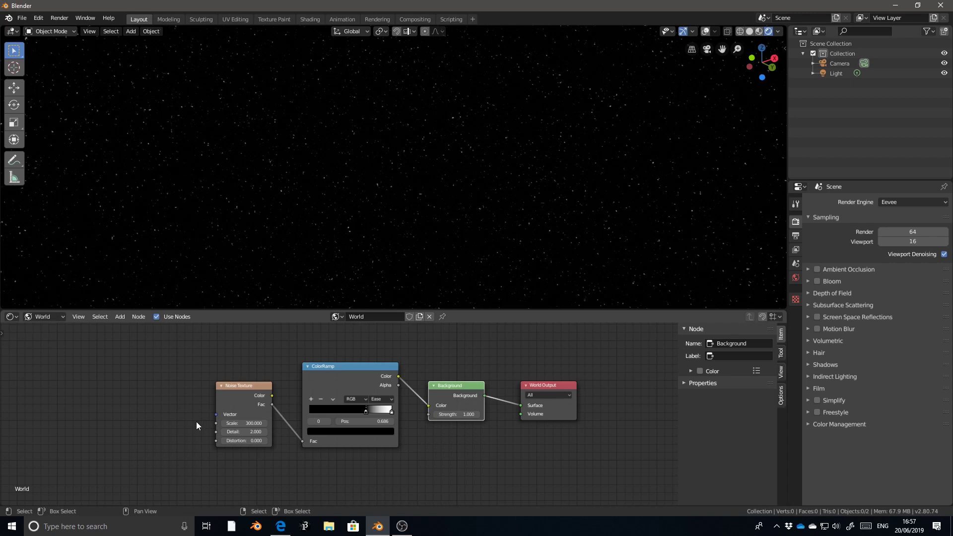
pyautogui.click(234, 392)
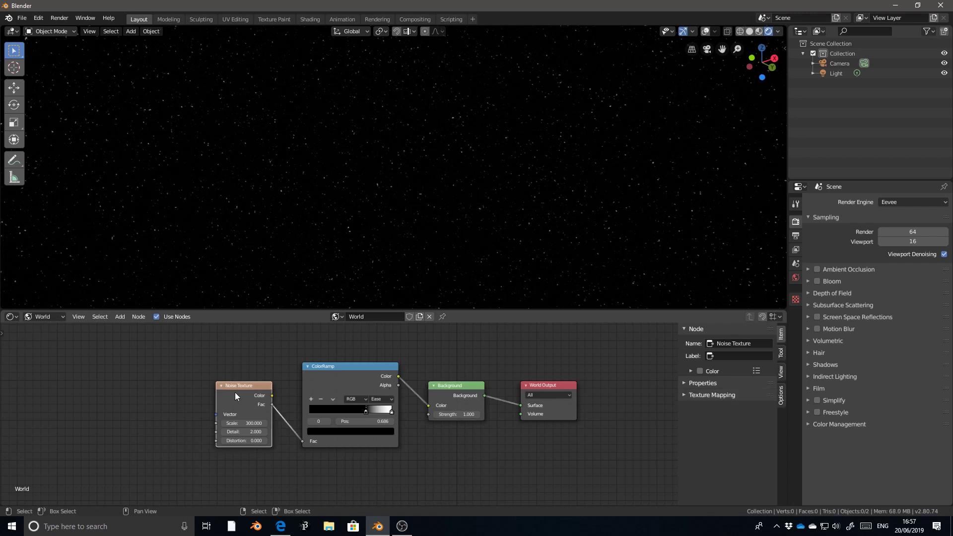
pyautogui.click(329, 373)
pyautogui.click(475, 392)
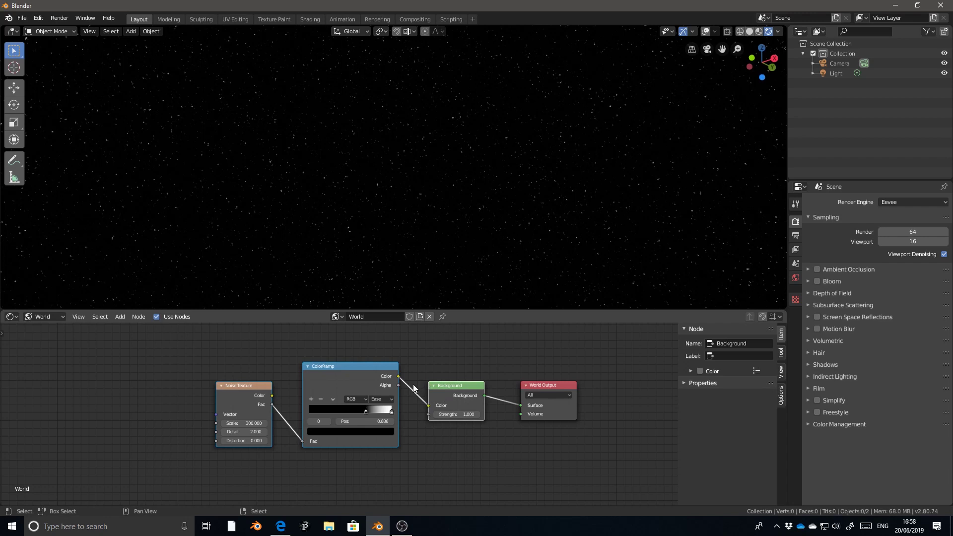
pyautogui.hotkey('shift', 'd')
pyautogui.click(409, 485)
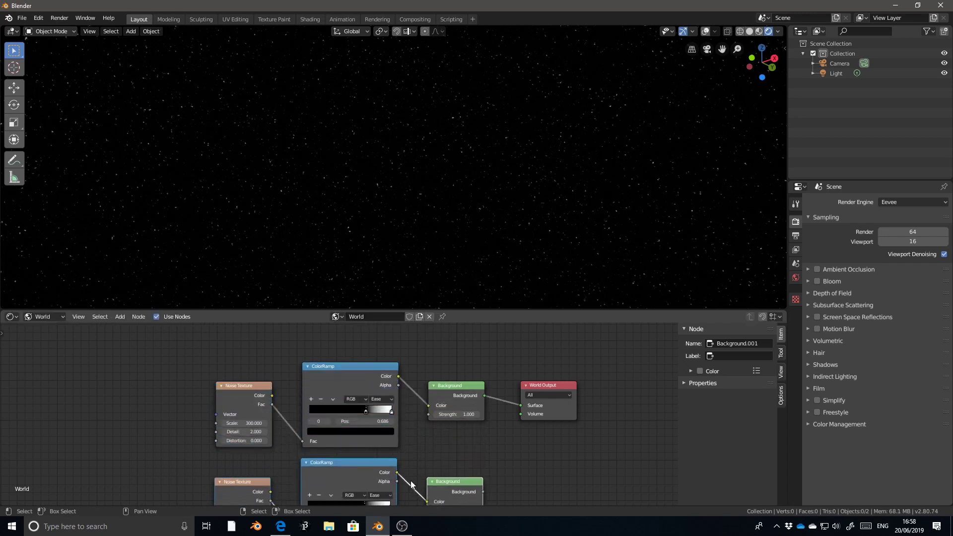
# Move the original chain up and disconnect its Background from the World Output
pyautogui.click(240, 392)
pyautogui.keyDown('shift'); pyautogui.click(366, 382); pyautogui.keyUp('shift')
pyautogui.keyDown('shift'); pyautogui.click(451, 389); pyautogui.keyUp('shift')
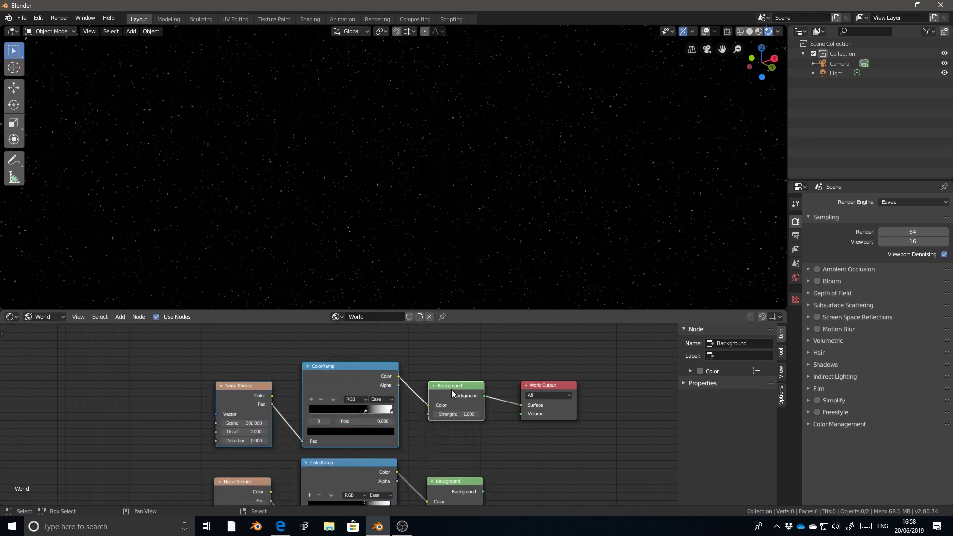
pyautogui.press('g')
pyautogui.click(416, 364)
pyautogui.moveTo(292, 363); pyautogui.dragTo(295, 393, button='middle')
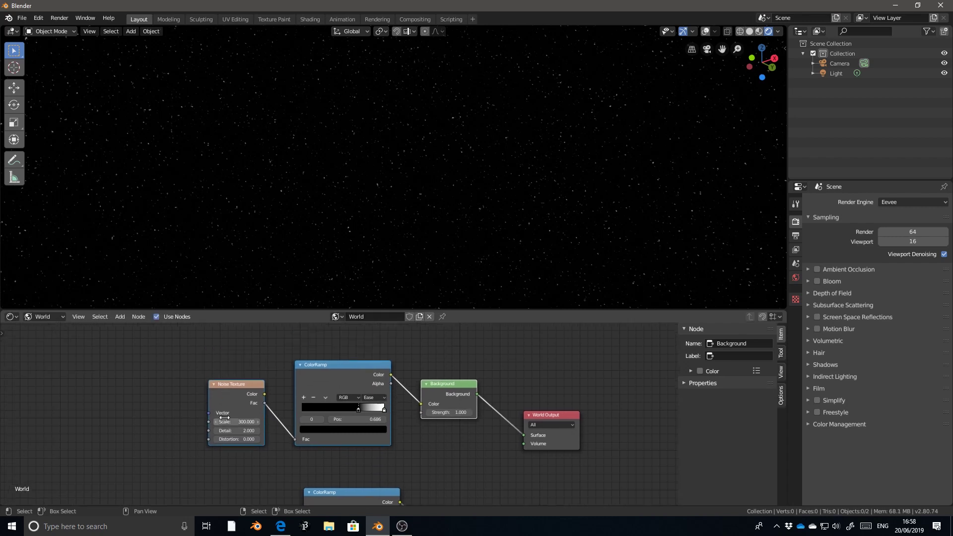
pyautogui.moveTo(524, 433); pyautogui.dragTo(546, 439)
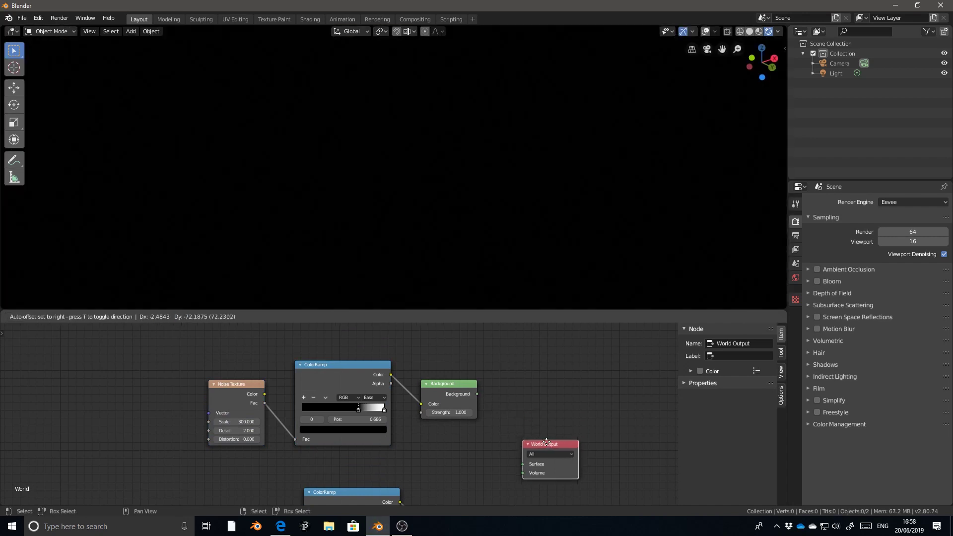
pyautogui.moveTo(546, 440); pyautogui.dragTo(537, 360, button='middle')
# Connect the duplicated Background node to the World Output Surface
pyautogui.click(359, 421)
pyautogui.click(238, 431)
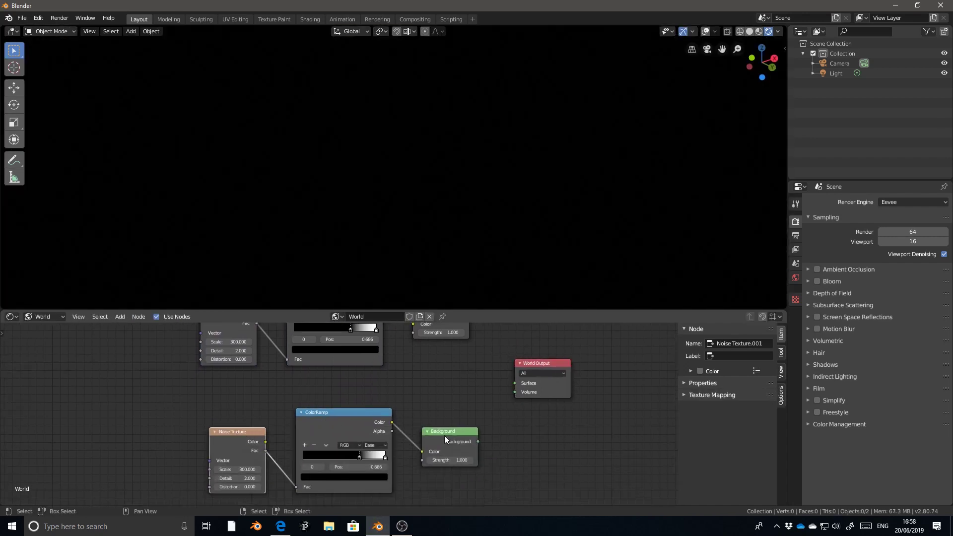
pyautogui.click(458, 433)
pyautogui.moveTo(474, 438); pyautogui.dragTo(513, 384)
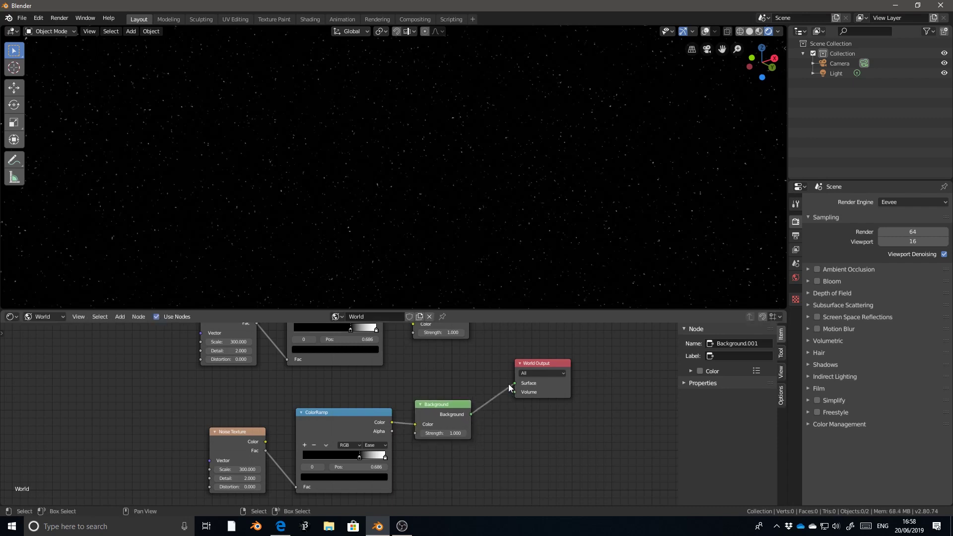
pyautogui.moveTo(508, 383); pyautogui.dragTo(529, 431, button='middle')
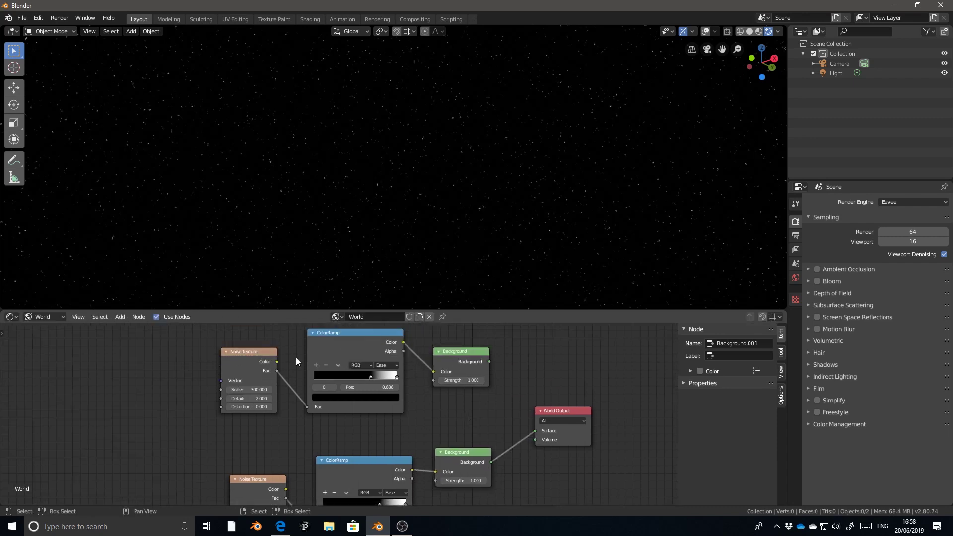
# Collapse the original Noise Texture, ColorRamp and Background nodes and line them up
pyautogui.click(225, 352)
pyautogui.click(312, 332)
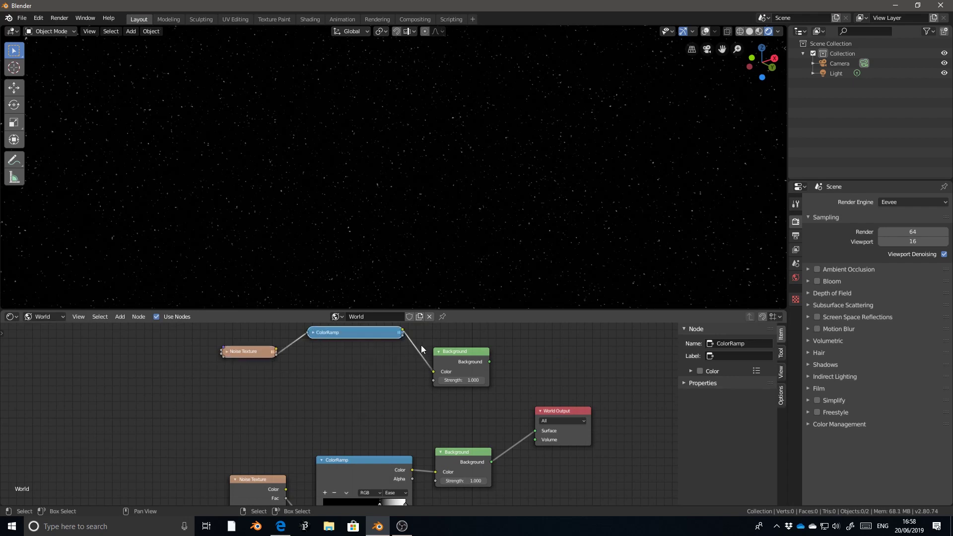
pyautogui.click(451, 353)
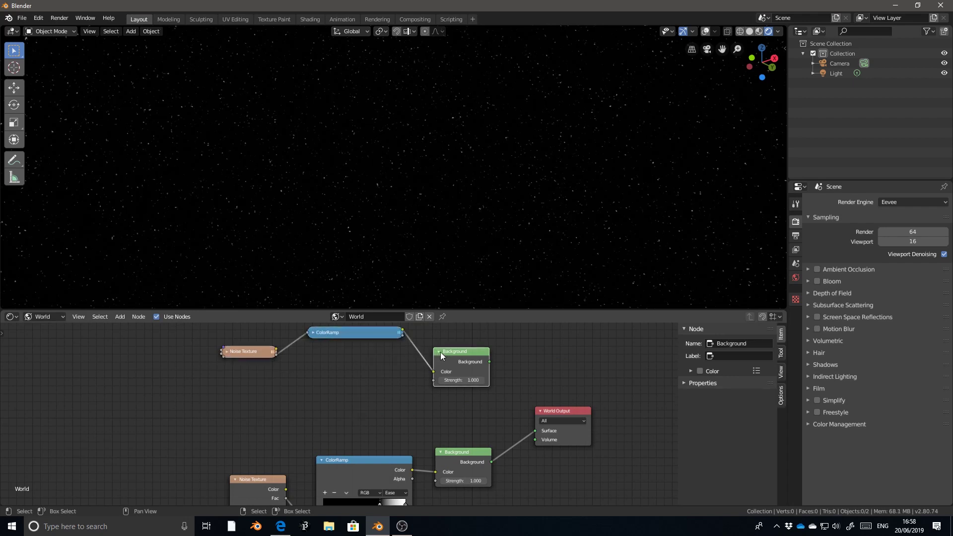
pyautogui.scroll(2, 437, 353)
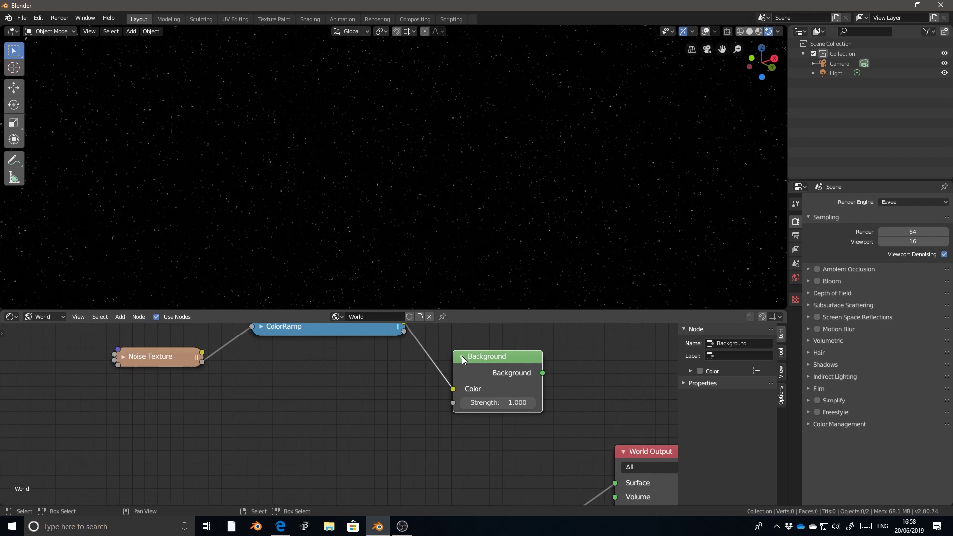
pyautogui.click(461, 356)
pyautogui.moveTo(480, 358); pyautogui.dragTo(476, 337)
pyautogui.keyDown('shift'); pyautogui.scroll(2, 441, 423); pyautogui.keyUp('shift')
pyautogui.moveTo(322, 365); pyautogui.dragTo(323, 393)
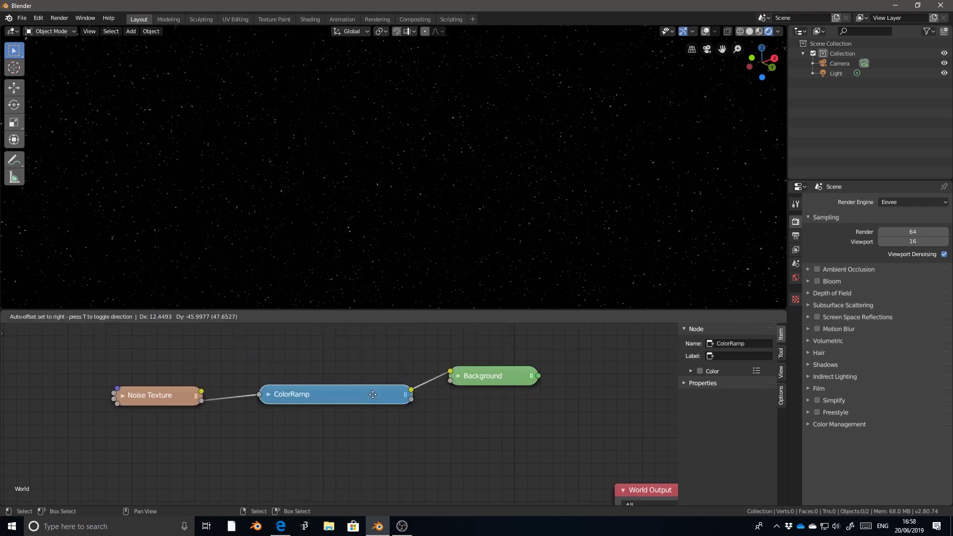
pyautogui.moveTo(158, 396); pyautogui.dragTo(191, 383)
# Deselect all and shift the duplicated Noise Texture node left
pyautogui.scroll(-3, 355, 474)
pyautogui.keyDown('shift'); pyautogui.scroll(-3, 396, 436); pyautogui.keyUp('shift')
pyautogui.click(392, 416)
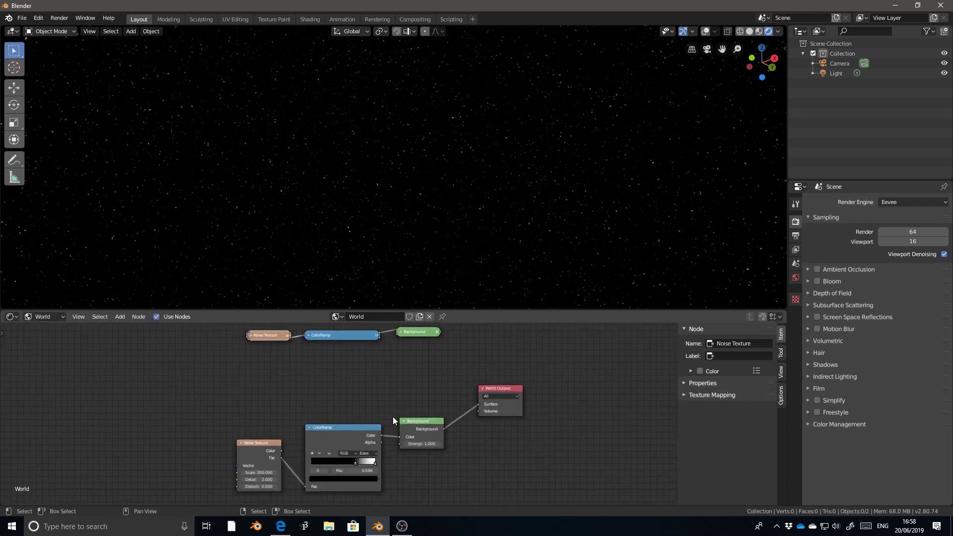
pyautogui.scroll(2, 300, 451)
pyautogui.moveTo(211, 455)
pyautogui.mouseDown()
pyautogui.moveTo(219, 444)
pyautogui.moveTo(195, 447)
pyautogui.mouseUp()
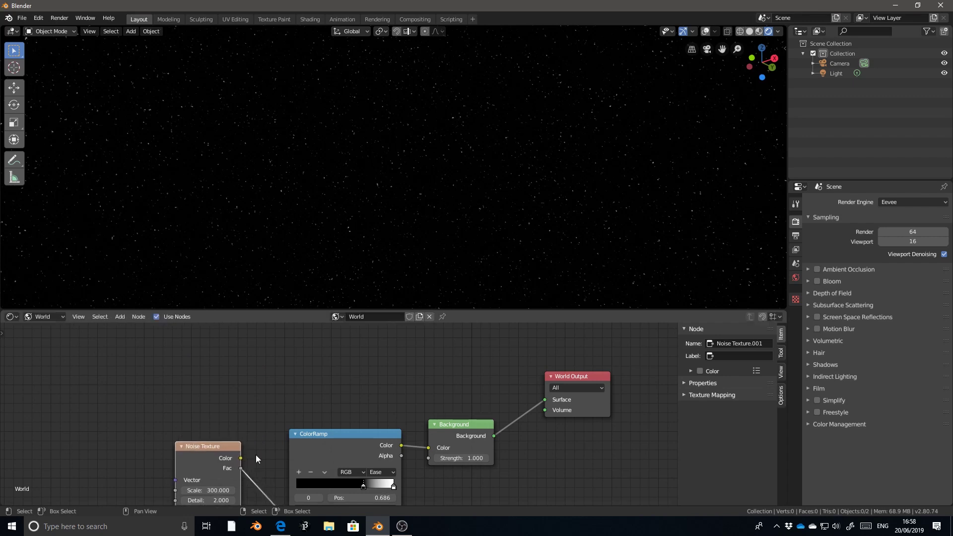
pyautogui.keyDown('shift'); pyautogui.scroll(-3, 255, 454); pyautogui.keyUp('shift')
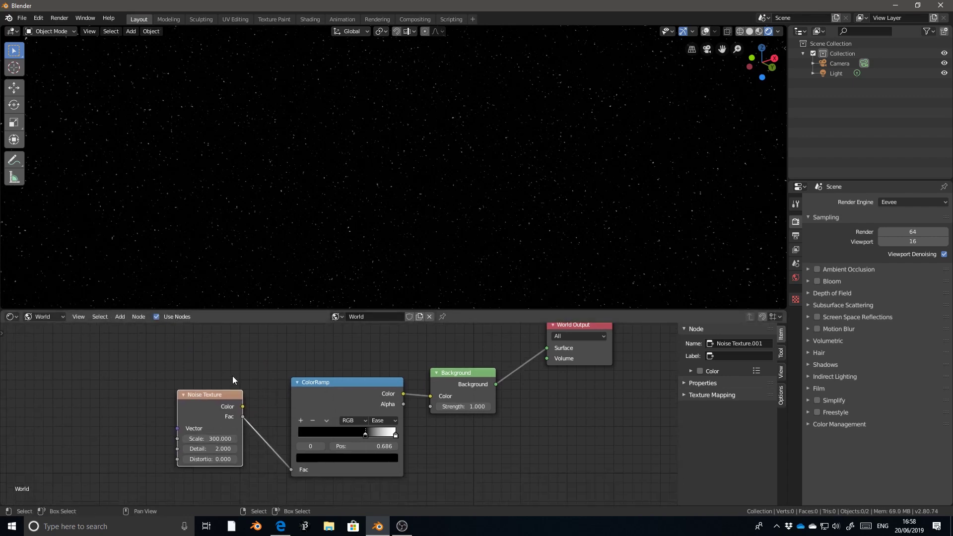
# Try a Scale of 150 on the copied noise, then set it to 5
pyautogui.moveTo(211, 439); pyautogui.dragTo(200, 438)
pyautogui.click(211, 436)
pyautogui.write('1')
pyautogui.write('50')
pyautogui.press('Return')
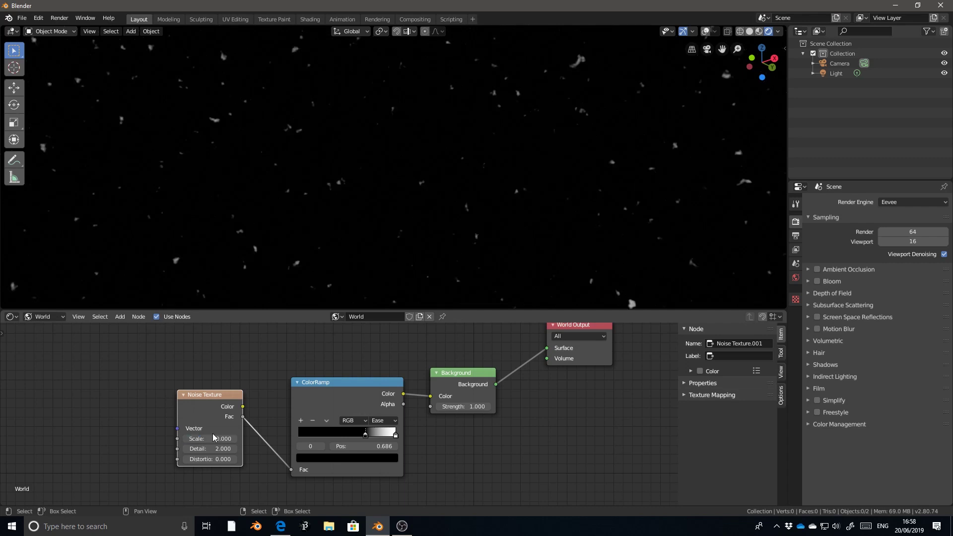
pyautogui.click(208, 437)
pyautogui.write('5')
pyautogui.press('Return')
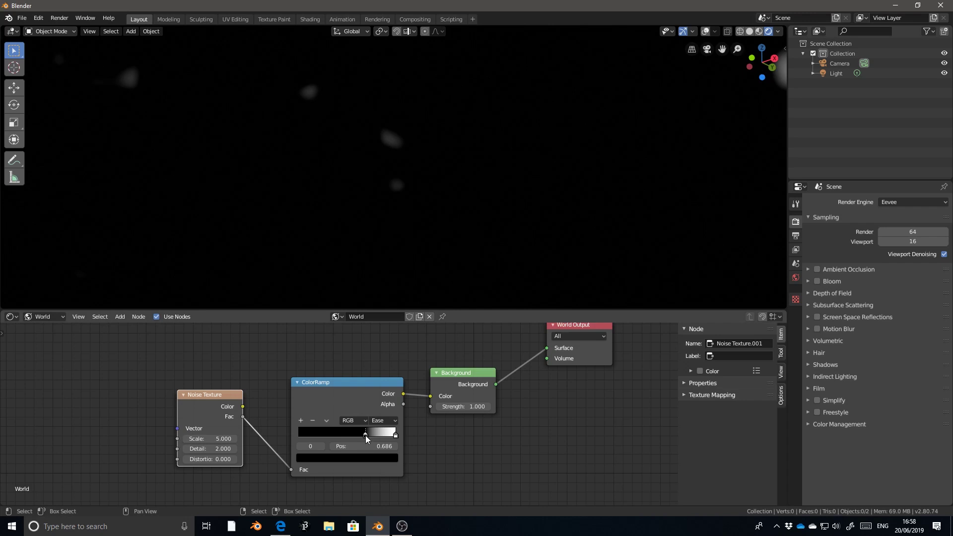
# Slide the copy's black ramp stop to 0.345 and raise the noise Detail to 4.8
pyautogui.moveTo(366, 436); pyautogui.dragTo(331, 430)
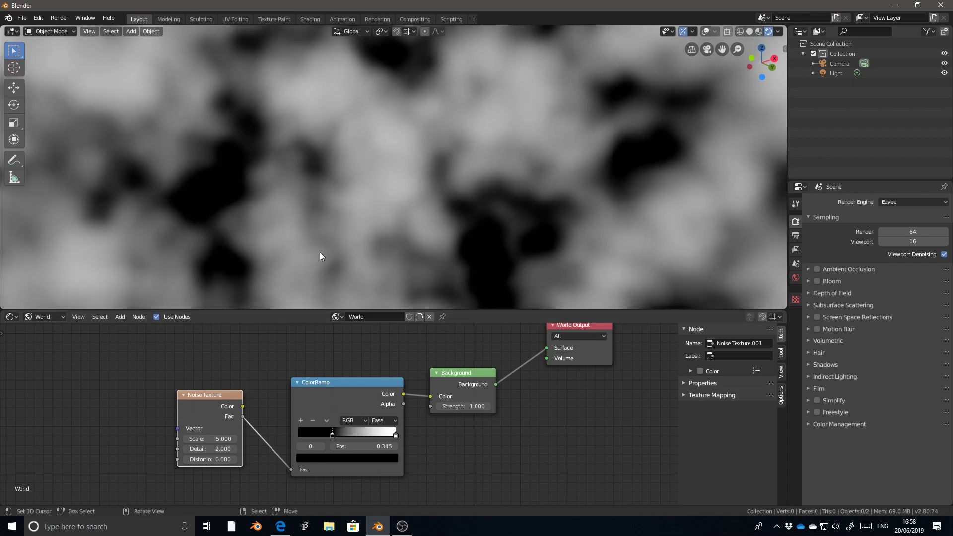
pyautogui.moveTo(319, 251); pyautogui.dragTo(280, 261, button='middle')
pyautogui.click(362, 381)
pyautogui.moveTo(361, 384); pyautogui.dragTo(358, 376)
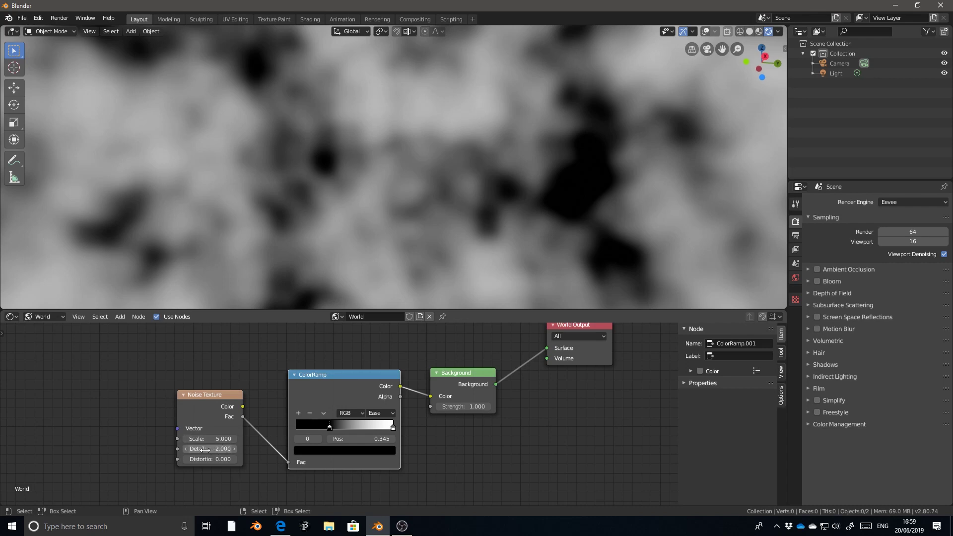
pyautogui.moveTo(205, 450); pyautogui.dragTo(239, 450)
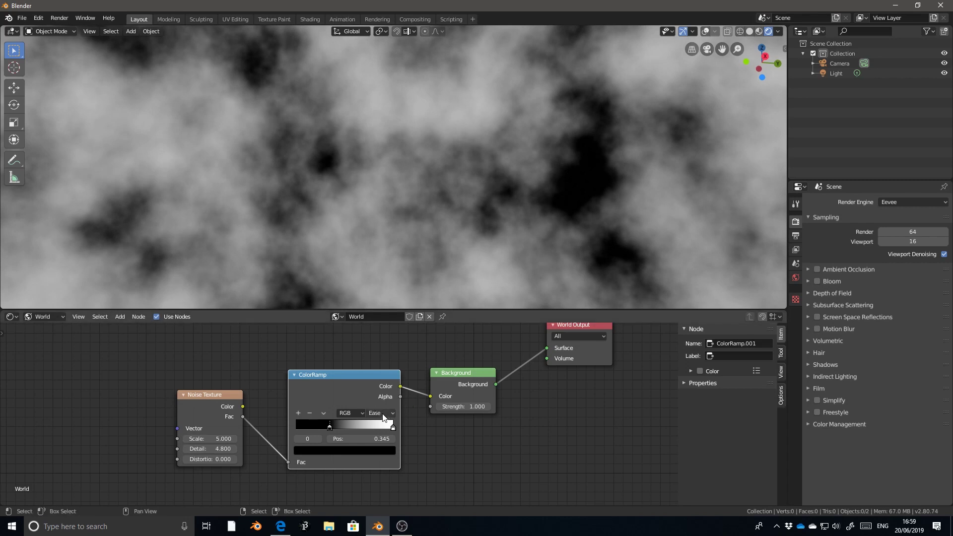
# Set the ColorRamp's right stop to a dark orange-brown (H 0.054, S 0.625, V 0.217)
pyautogui.click(393, 428)
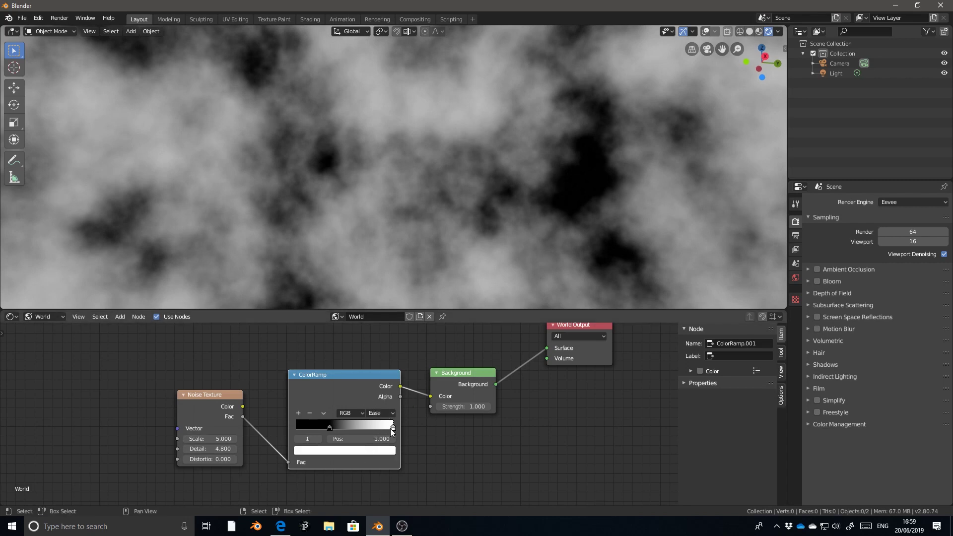
pyautogui.click(378, 452)
pyautogui.click(330, 359)
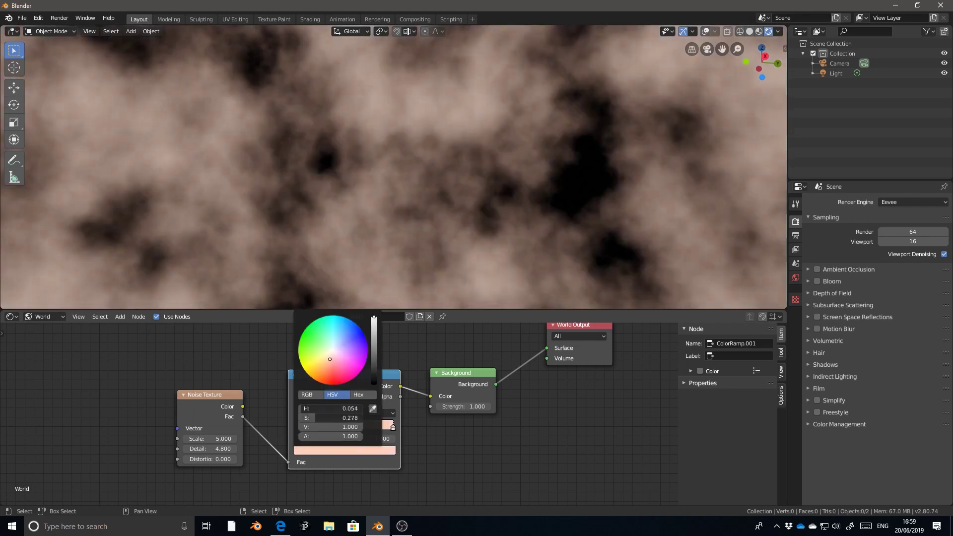
pyautogui.moveTo(329, 359); pyautogui.dragTo(325, 369)
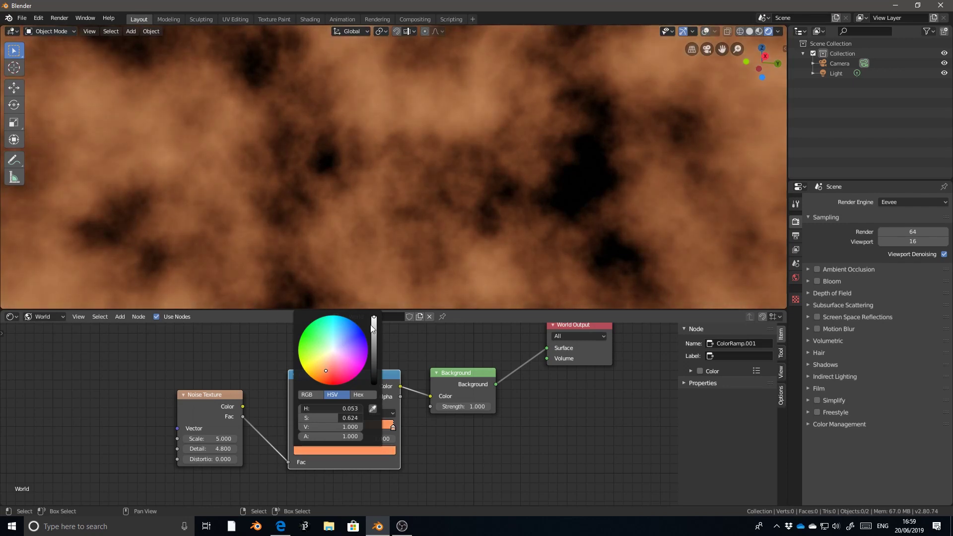
pyautogui.moveTo(371, 326); pyautogui.dragTo(373, 369)
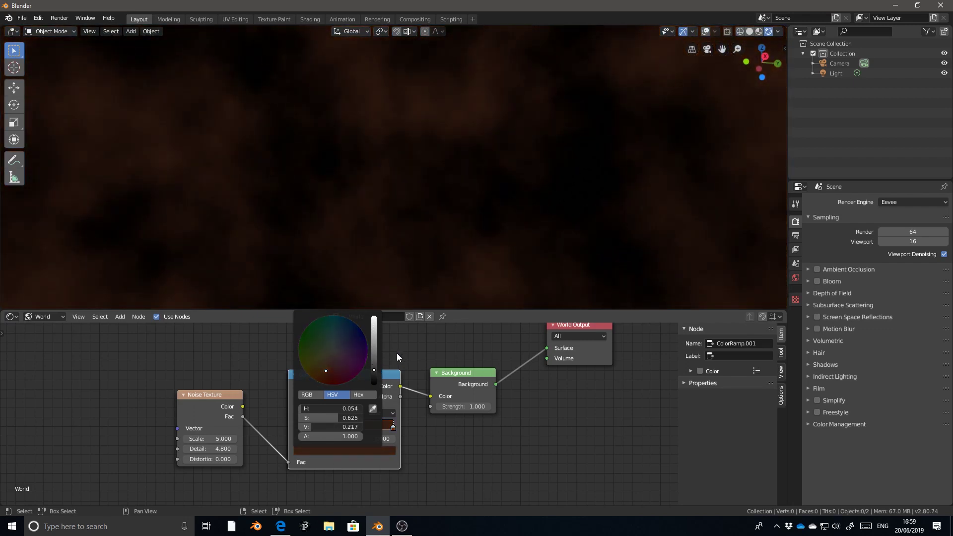
# Check the dim reddish clouds in the viewport and shift the World Output node right
pyautogui.moveTo(517, 215); pyautogui.dragTo(488, 245, button='middle')
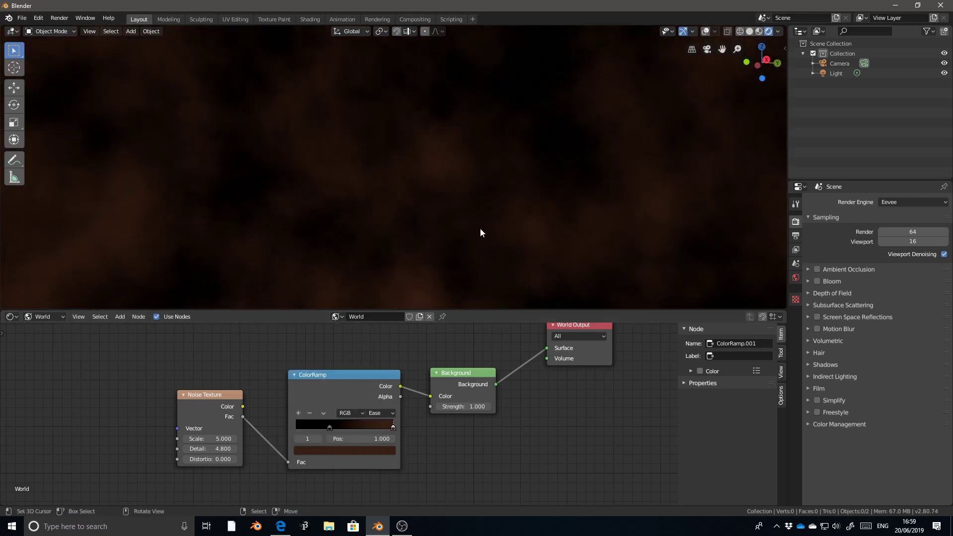
pyautogui.moveTo(474, 348); pyautogui.dragTo(425, 397, button='middle')
pyautogui.moveTo(531, 377); pyautogui.dragTo(566, 383)
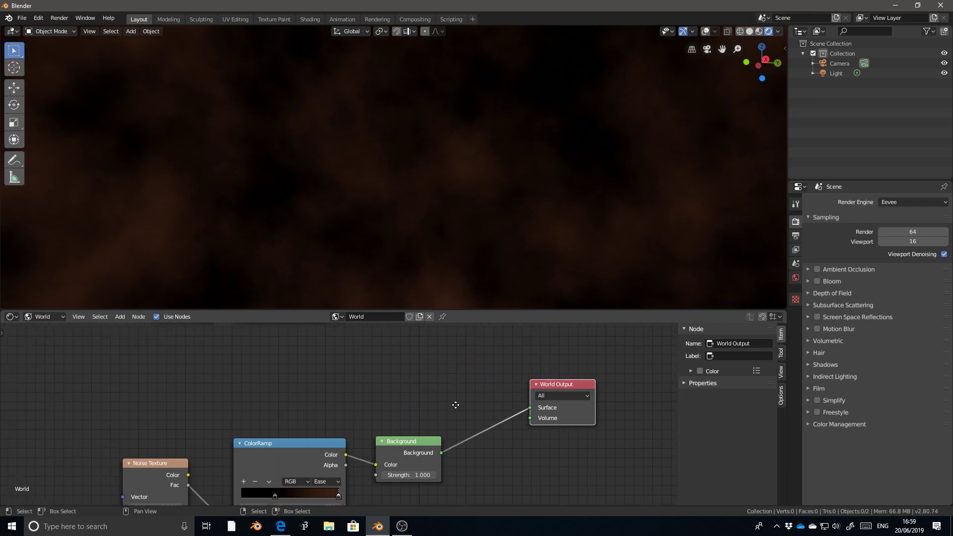
# Move the original Background and World Output nodes up-right and expand the collapsed Background node
pyautogui.moveTo(416, 449); pyautogui.dragTo(437, 396)
pyautogui.moveTo(555, 395); pyautogui.dragTo(604, 365)
pyautogui.moveTo(429, 337); pyautogui.dragTo(391, 415, button='middle')
pyautogui.click(335, 399)
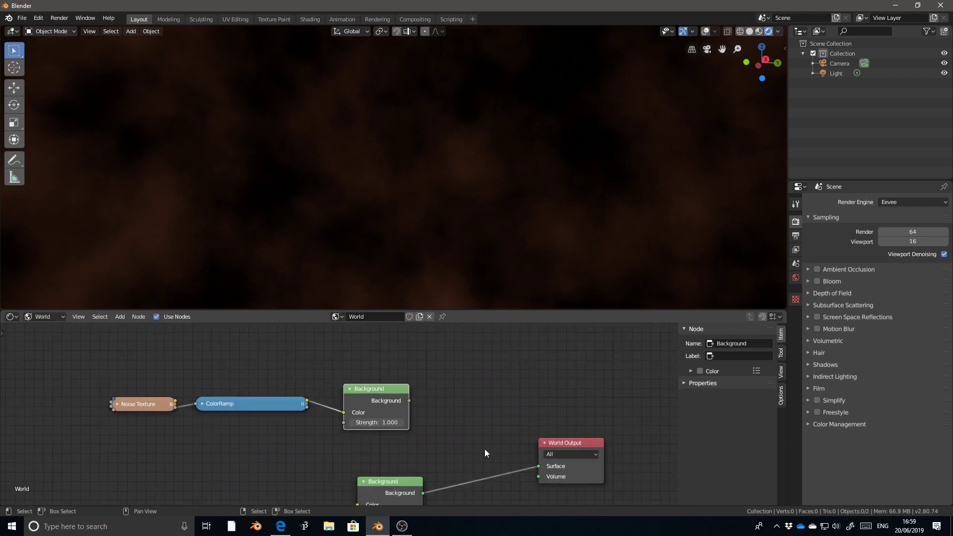
pyautogui.moveTo(484, 448); pyautogui.dragTo(469, 416, button='middle')
pyautogui.moveTo(414, 389)
pyautogui.mouseDown(button='middle')
pyautogui.moveTo(427, 361)
pyautogui.moveTo(429, 386)
pyautogui.mouseUp(button='middle')
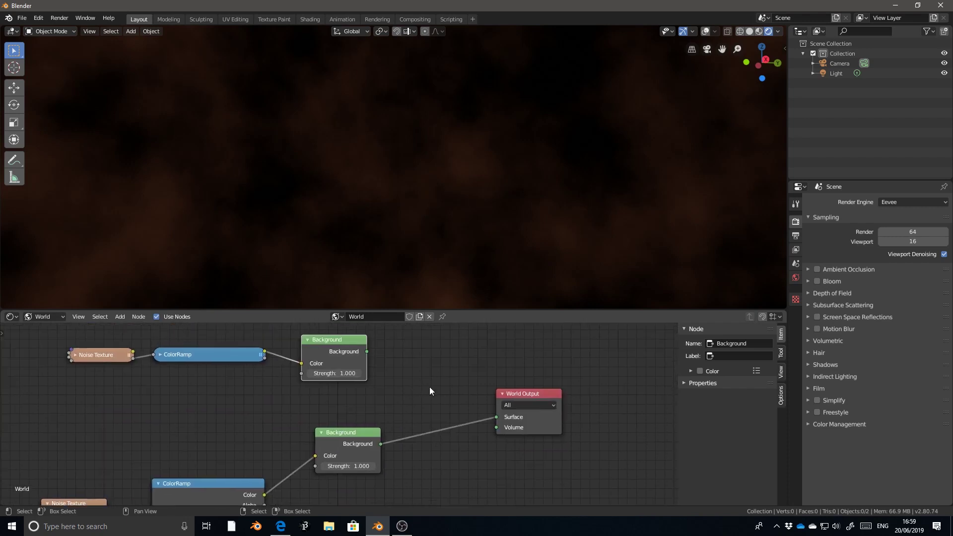
# Add an Add Shader node to the world node tree
pyautogui.hotkey('shift', 'a')
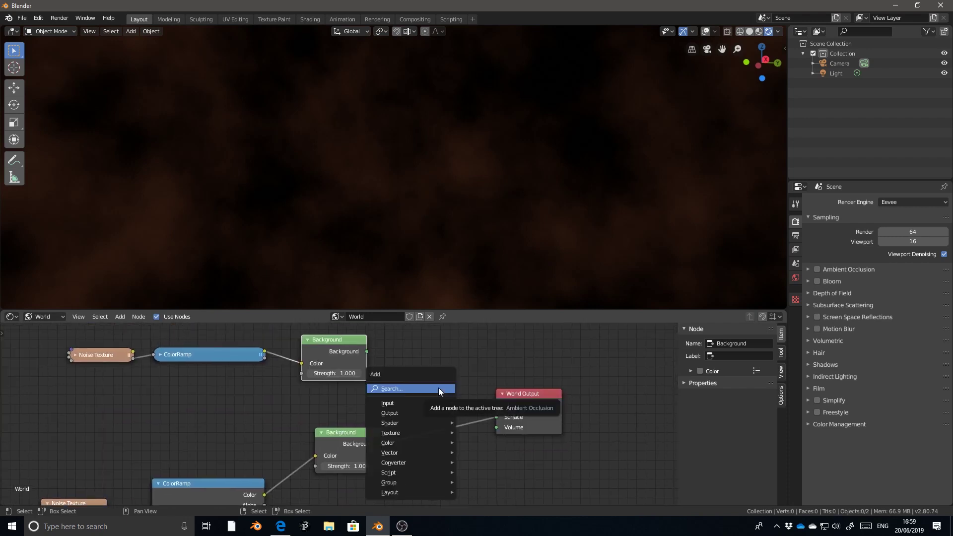
pyautogui.click(438, 388)
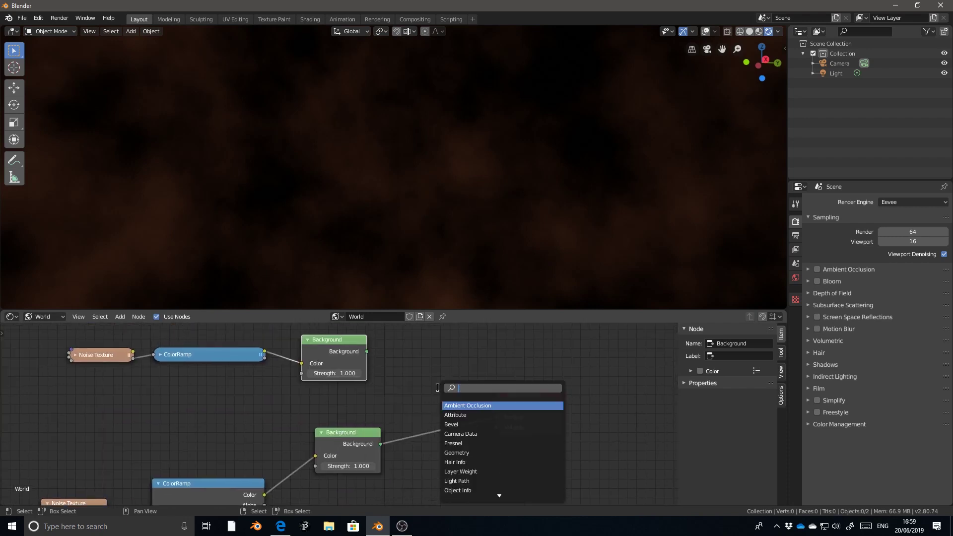
pyautogui.write('add')
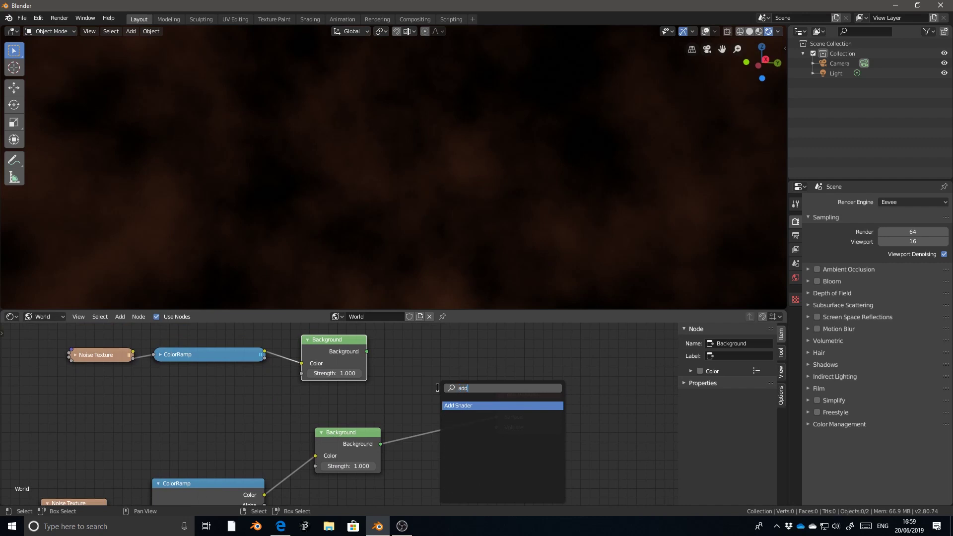
pyautogui.press('Return')
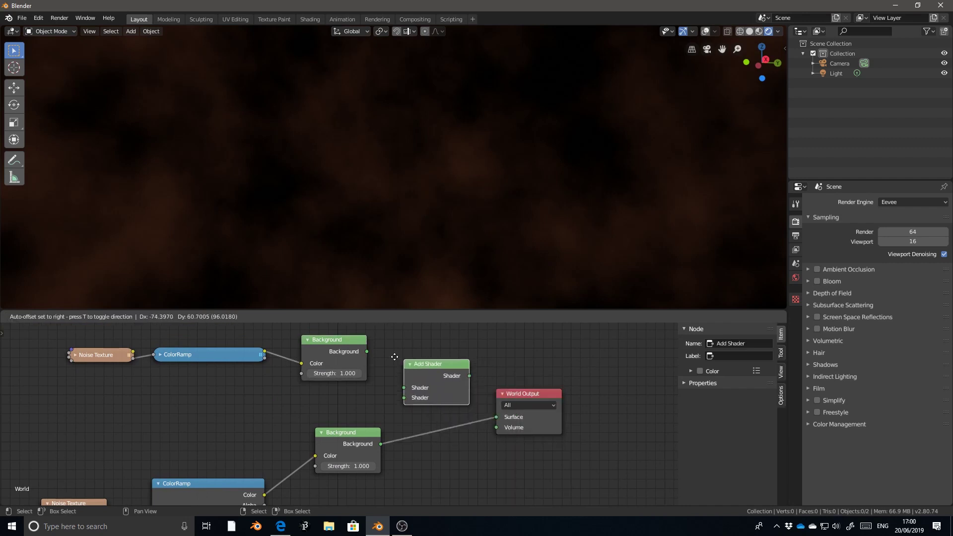
# Wire both Background outputs into the Add Shader and its result into World Output Surface
pyautogui.moveTo(367, 352); pyautogui.dragTo(392, 394)
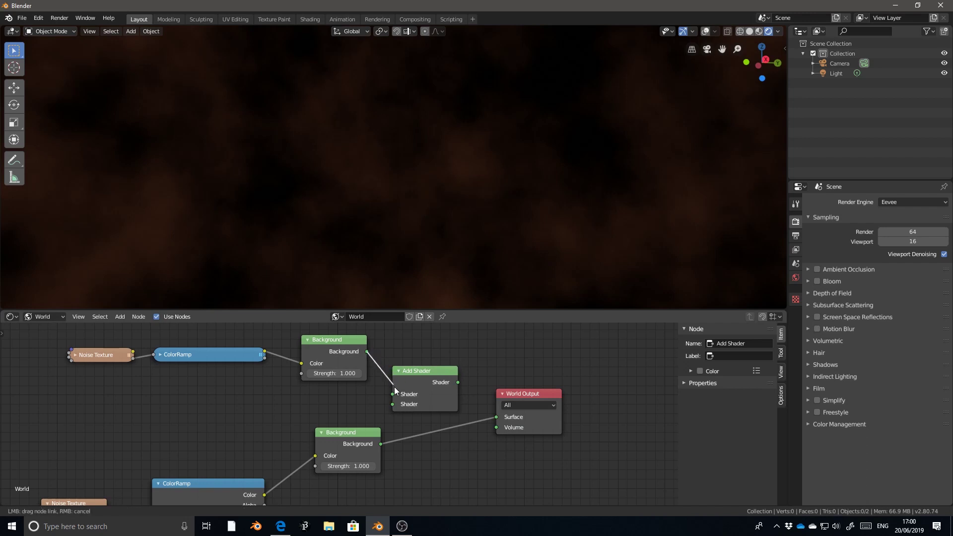
pyautogui.moveTo(380, 444); pyautogui.dragTo(394, 405)
pyautogui.keyDown('ctrl'); pyautogui.scroll(-2, 456, 396); pyautogui.keyUp('ctrl')
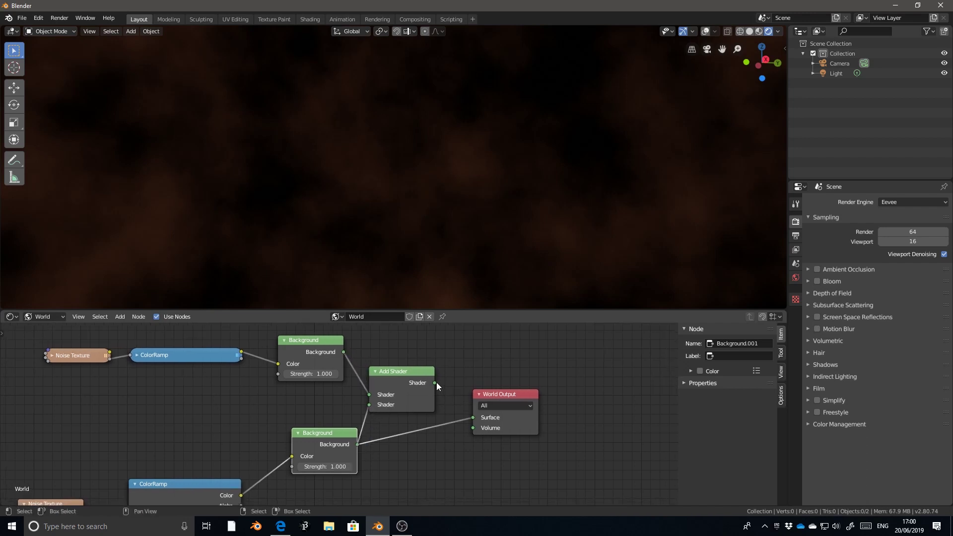
pyautogui.moveTo(435, 383); pyautogui.dragTo(472, 420)
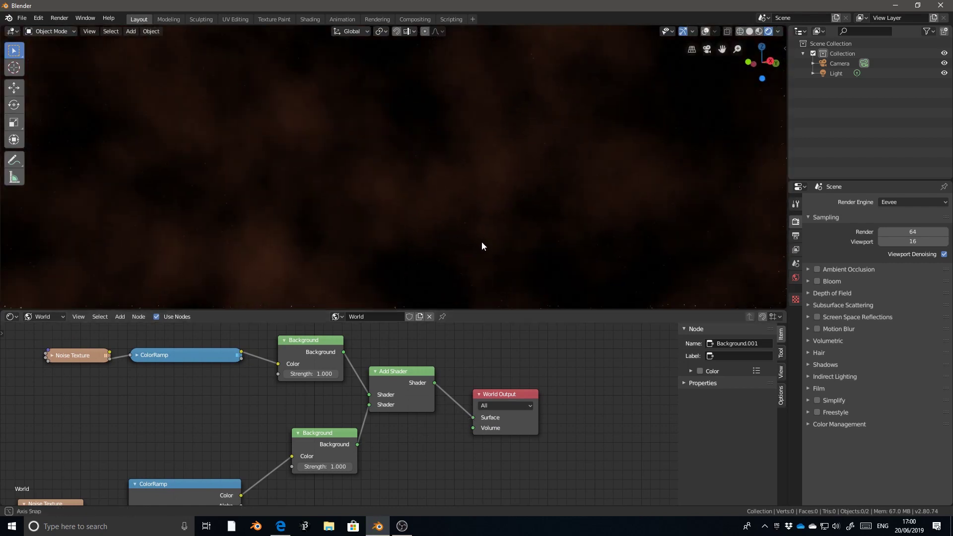
pyautogui.moveTo(482, 245); pyautogui.dragTo(469, 252, button='middle')
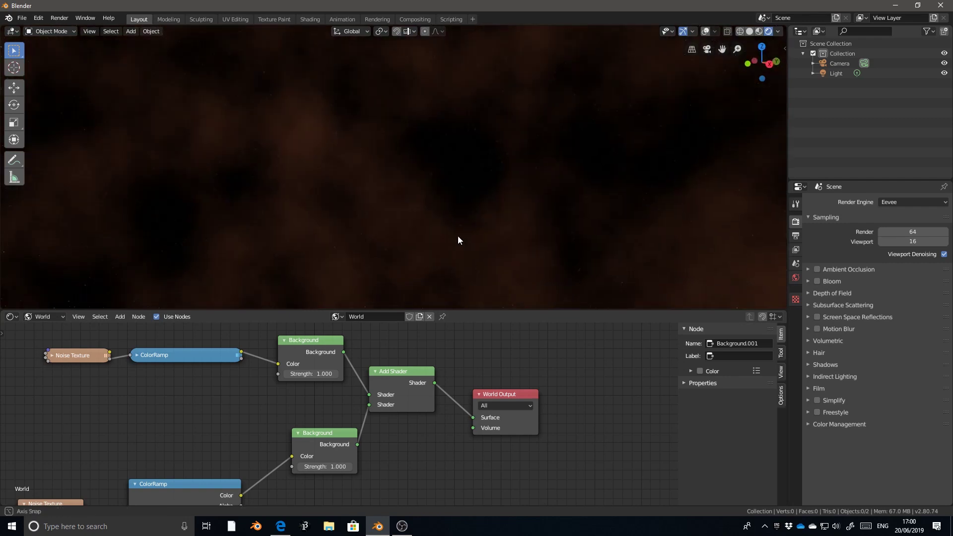
# Darken the nebula ramp's brown stop to V 0.172 and inspect the result
pyautogui.moveTo(237, 485); pyautogui.dragTo(351, 372, button='middle')
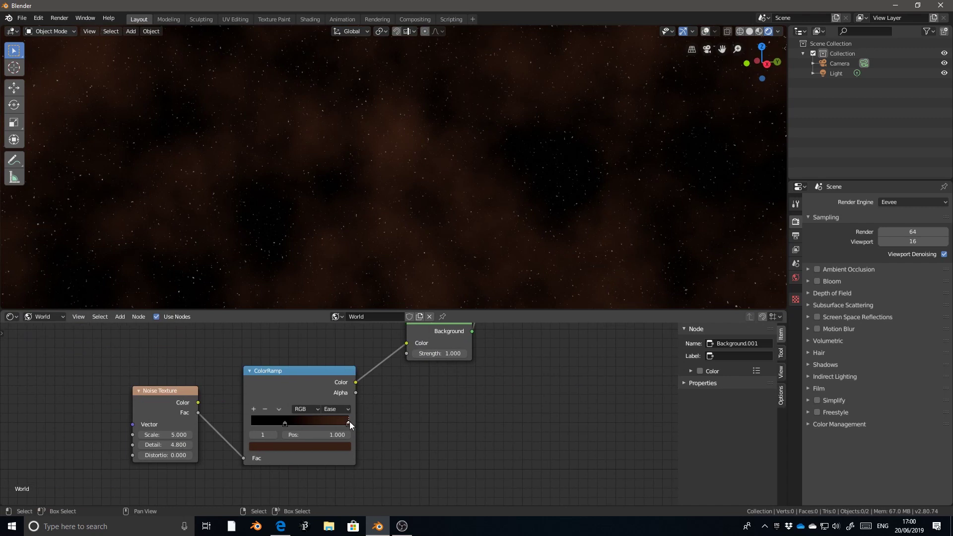
pyautogui.scroll(2, 346, 425)
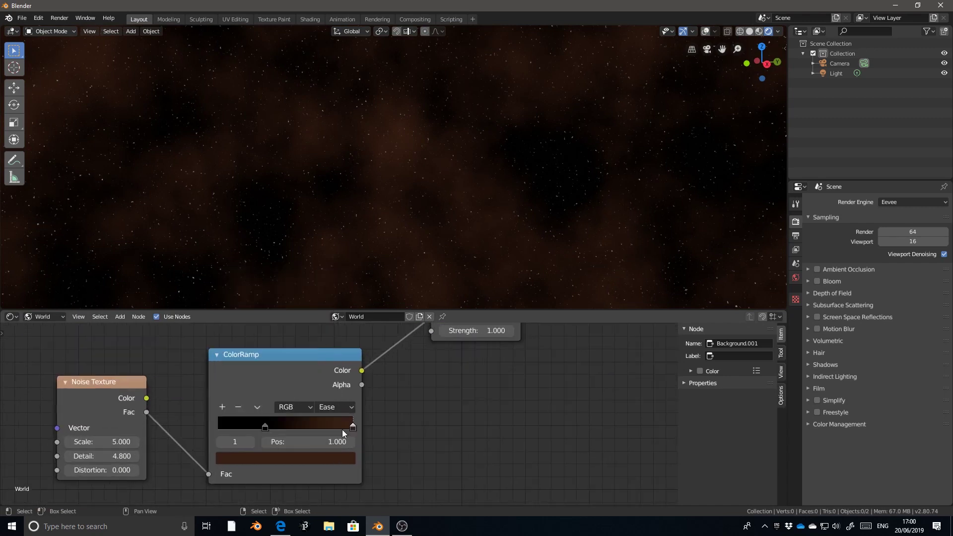
pyautogui.click(332, 457)
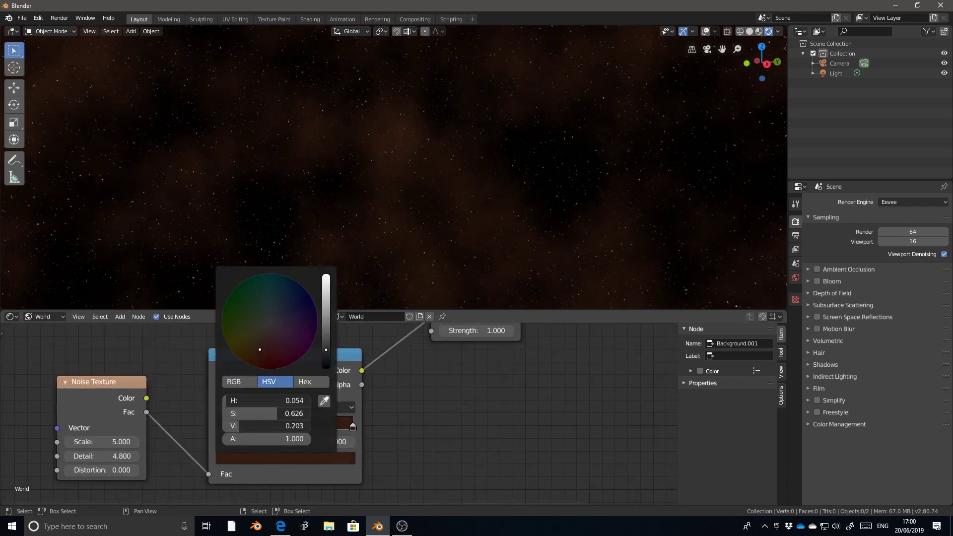
pyautogui.moveTo(268, 426); pyautogui.dragTo(251, 426)
pyautogui.moveTo(422, 278); pyautogui.dragTo(430, 209, button='middle')
pyautogui.scroll(-3, 382, 391)
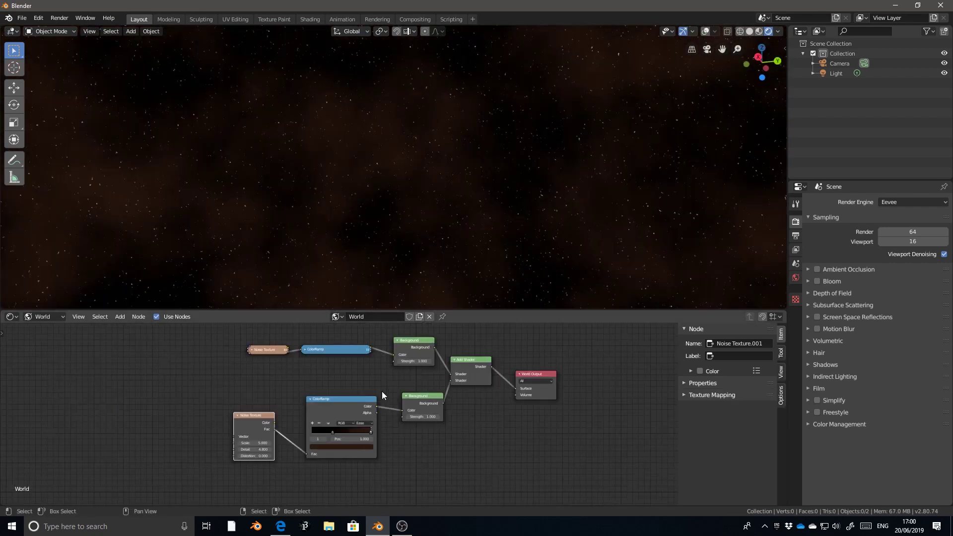
pyautogui.scroll(2, 309, 418)
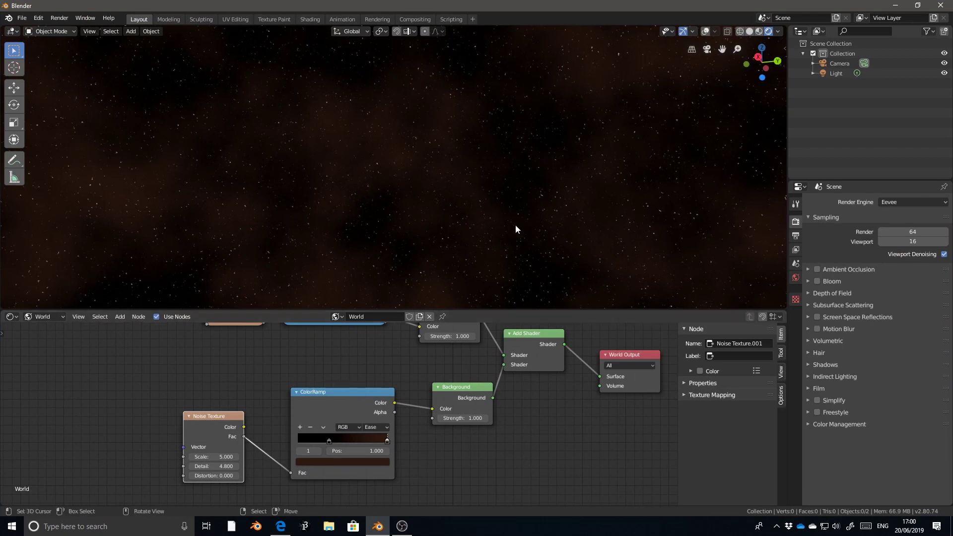
pyautogui.moveTo(515, 224); pyautogui.dragTo(488, 222, button='middle')
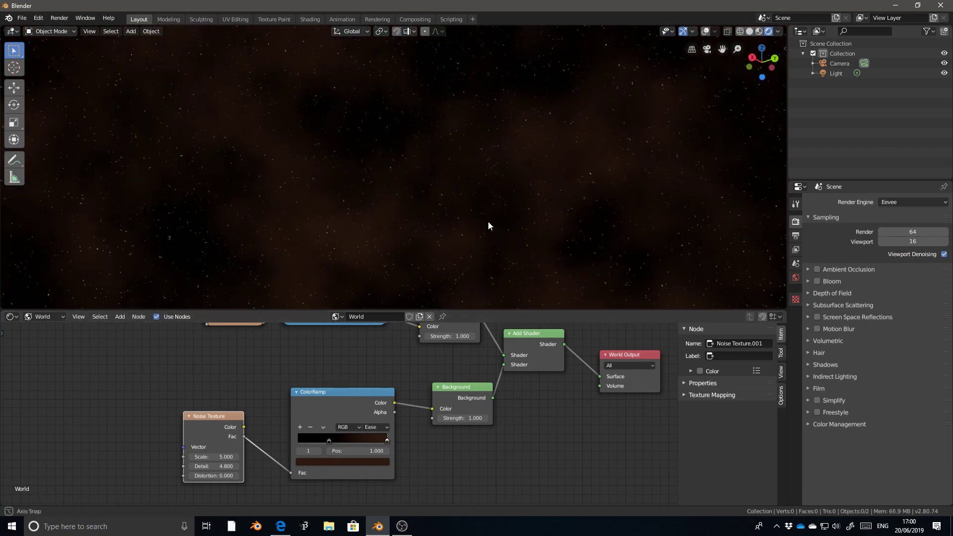
# Duplicate the Noise Texture, ColorRamp and Background chain below and shift the originals up-left
pyautogui.click(297, 413)
pyautogui.click(436, 389)
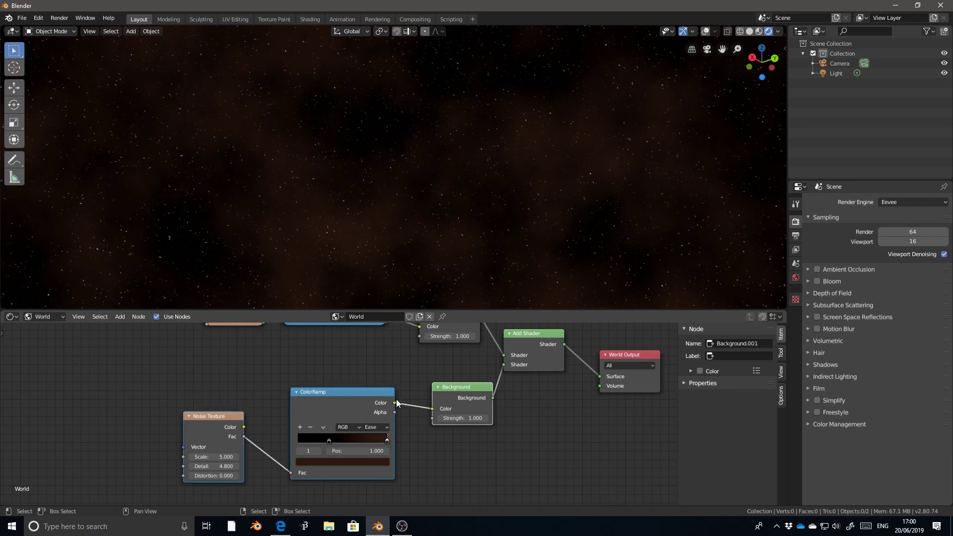
pyautogui.hotkey('shift', 'd')
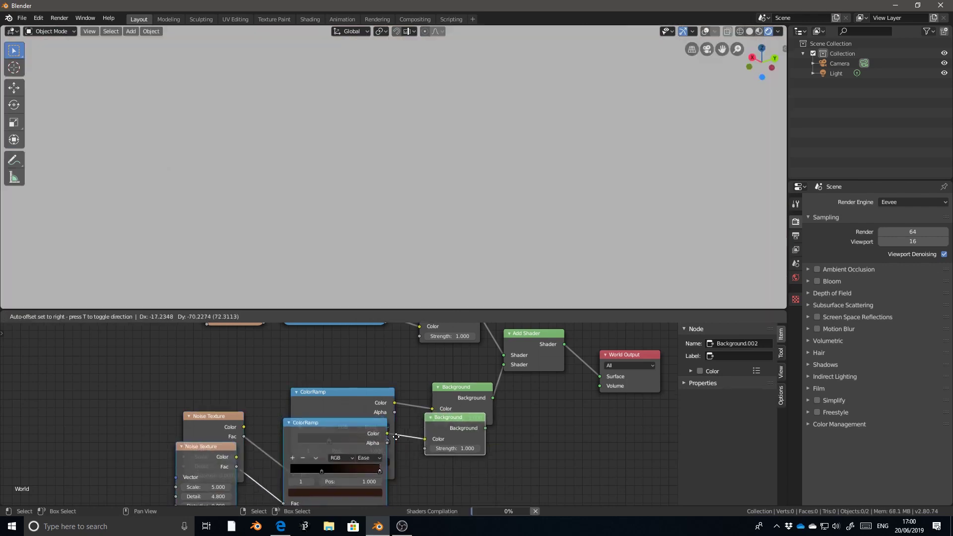
pyautogui.click(420, 505)
pyautogui.moveTo(357, 431); pyautogui.dragTo(352, 413)
pyautogui.moveTo(225, 418); pyautogui.dragTo(207, 403)
pyautogui.moveTo(327, 383); pyautogui.dragTo(306, 373)
# Arrange the original and duplicated Noise Texture, ColorRamp and Background nodes into neat rows
pyautogui.moveTo(431, 392); pyautogui.dragTo(407, 387)
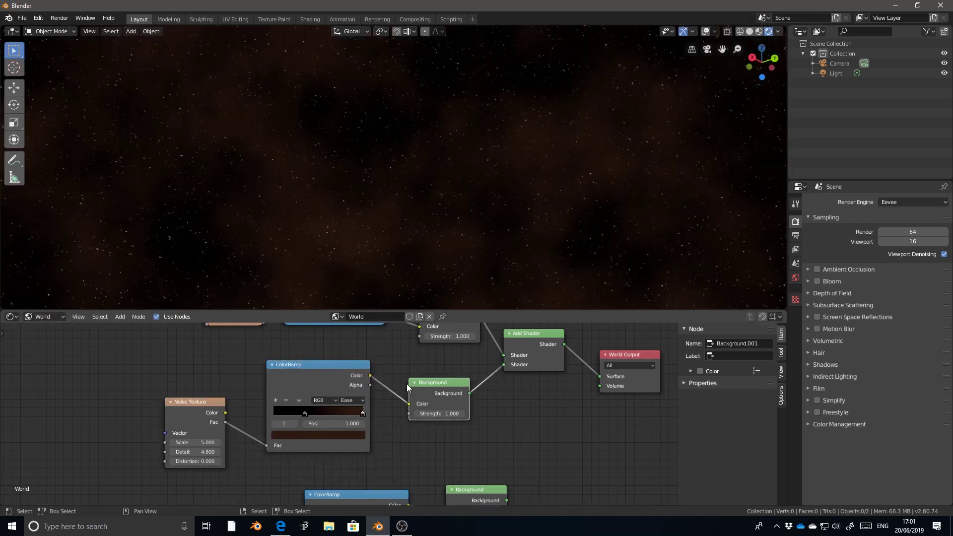
pyautogui.moveTo(320, 379); pyautogui.dragTo(394, 398, button='middle')
pyautogui.moveTo(381, 381); pyautogui.dragTo(371, 381)
pyautogui.moveTo(282, 418); pyautogui.dragTo(229, 401)
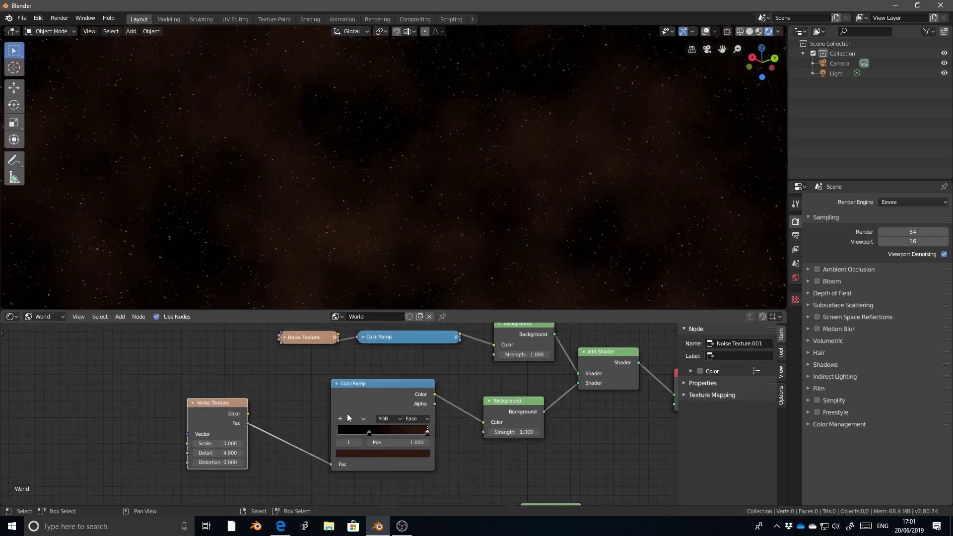
pyautogui.moveTo(545, 421); pyautogui.dragTo(500, 371, button='middle')
pyautogui.moveTo(509, 459); pyautogui.dragTo(516, 425)
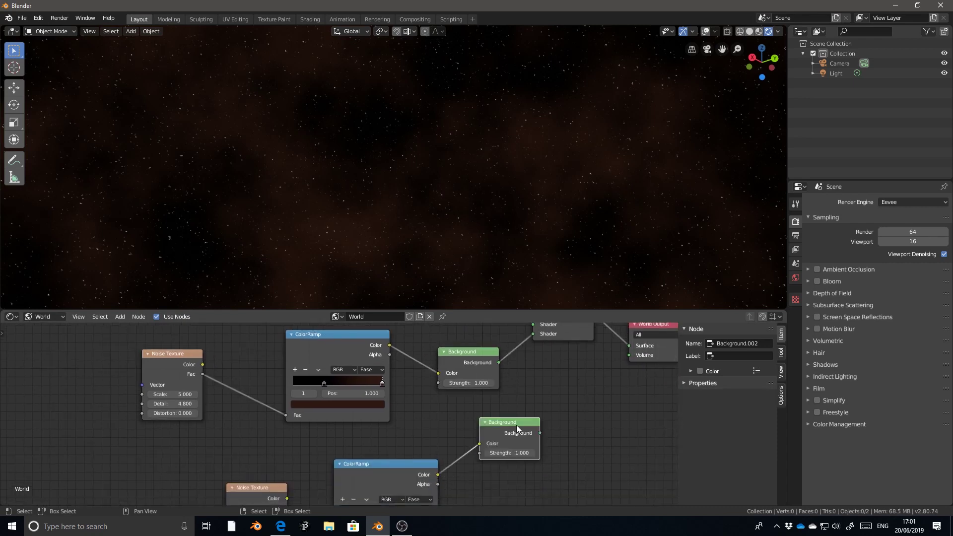
pyautogui.moveTo(378, 464); pyautogui.dragTo(340, 456)
pyautogui.moveTo(248, 487); pyautogui.dragTo(156, 461)
# Delete the duplicated Background node
pyautogui.click(498, 422)
pyautogui.press('h')
pyautogui.press('h')
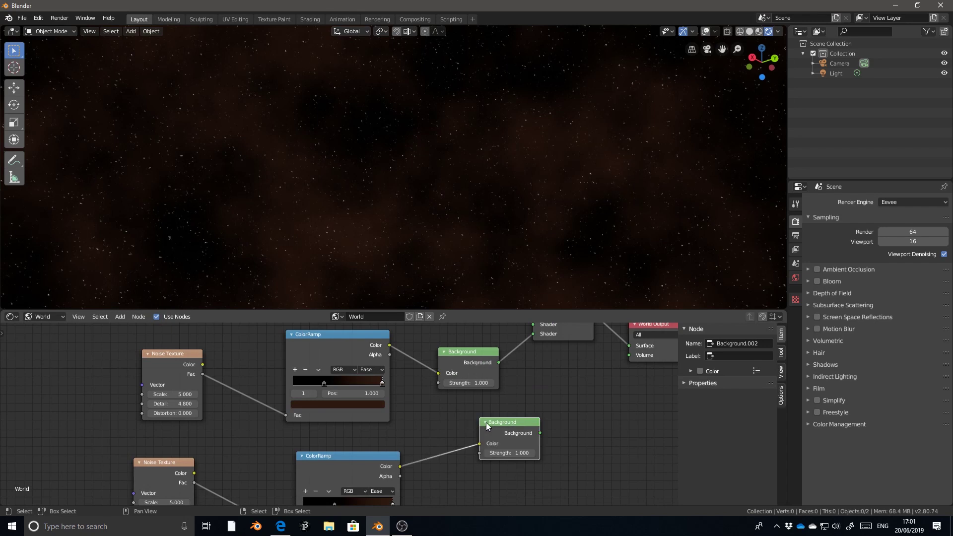
pyautogui.press('x')
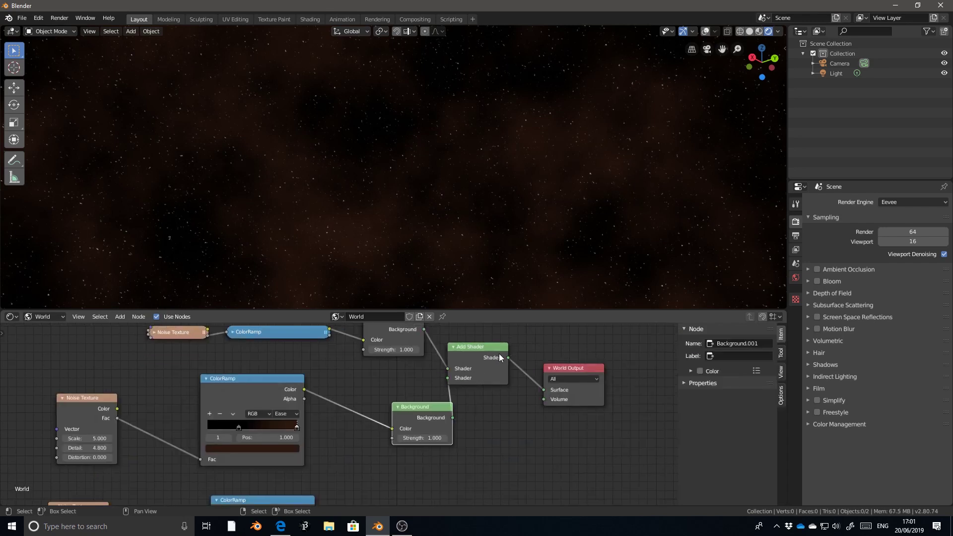
# Realign the Background and both ColorRamp nodes, leaving space beside the ramps
pyautogui.moveTo(394, 336); pyautogui.dragTo(357, 387, button='middle')
pyautogui.click(364, 376)
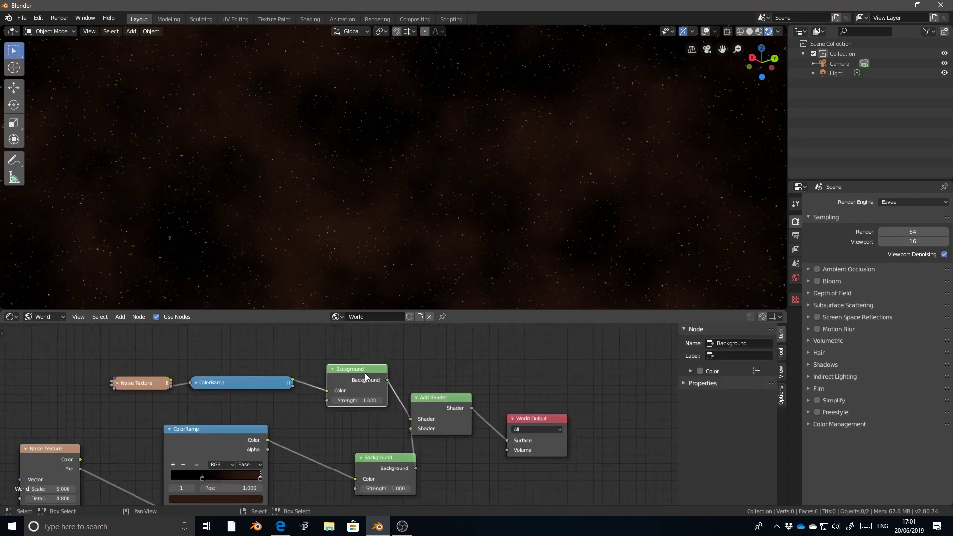
pyautogui.moveTo(390, 466); pyautogui.dragTo(363, 455)
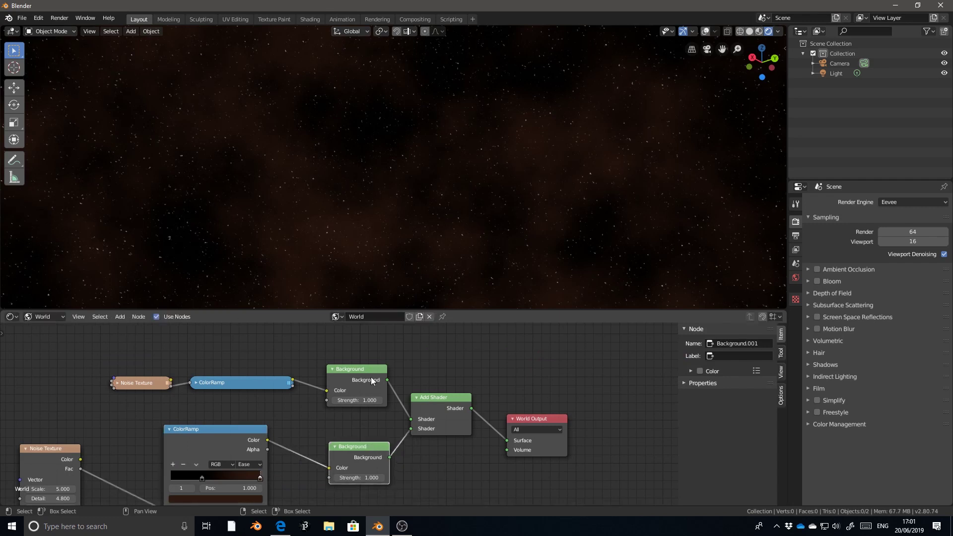
pyautogui.click(363, 449)
pyautogui.moveTo(363, 449); pyautogui.dragTo(418, 458, button='middle')
pyautogui.moveTo(418, 454); pyautogui.dragTo(378, 446)
pyautogui.moveTo(379, 355); pyautogui.dragTo(351, 362)
pyautogui.click(359, 449)
pyautogui.moveTo(471, 457); pyautogui.dragTo(427, 431, button='middle')
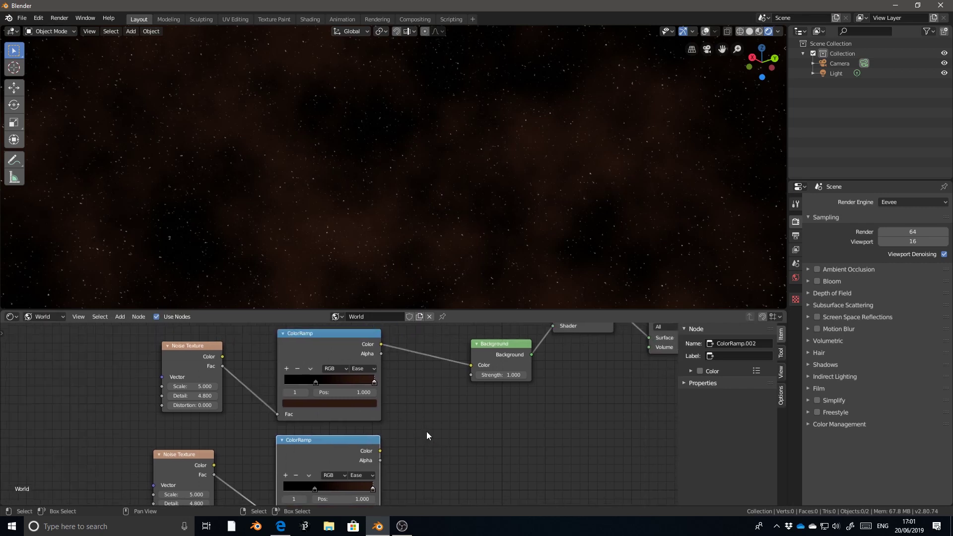
pyautogui.hotkey('shift', 'a')
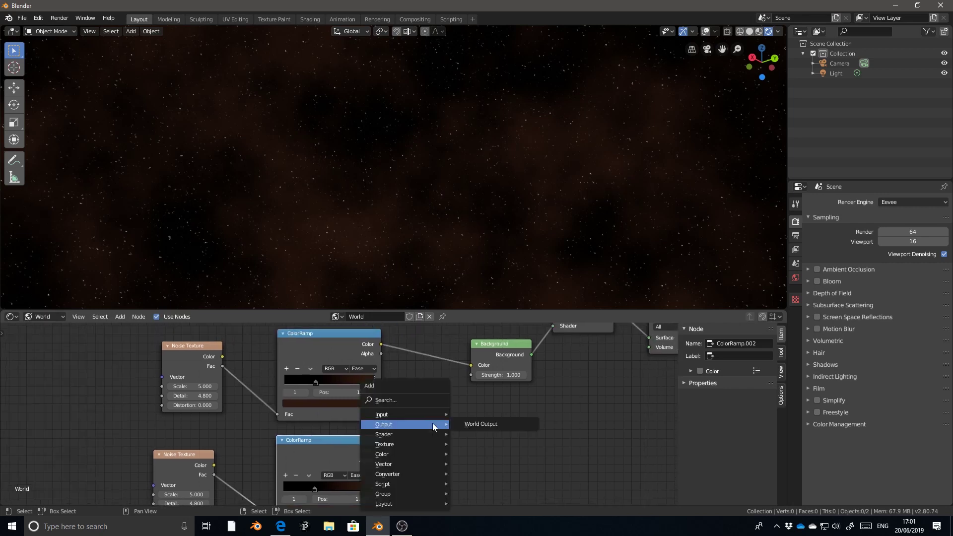
# Add a MixRGB node between the ColorRamps and the nebula Background
pyautogui.click(433, 423)
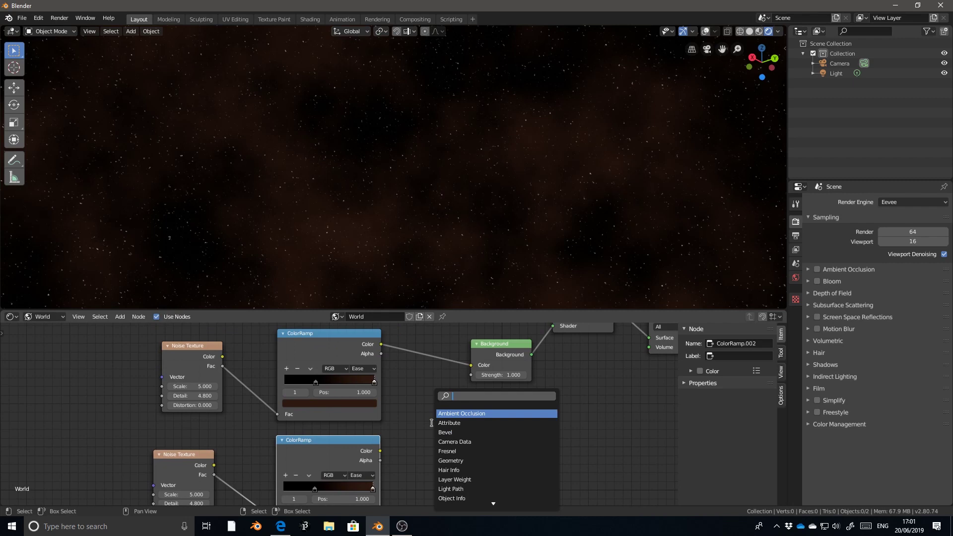
pyautogui.write('mix')
pyautogui.press('Down')
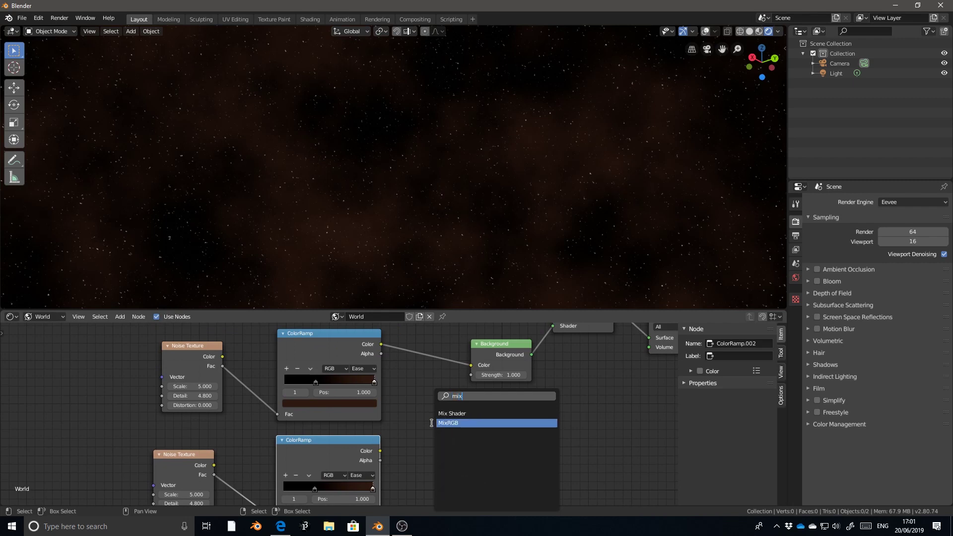
pyautogui.press('Return')
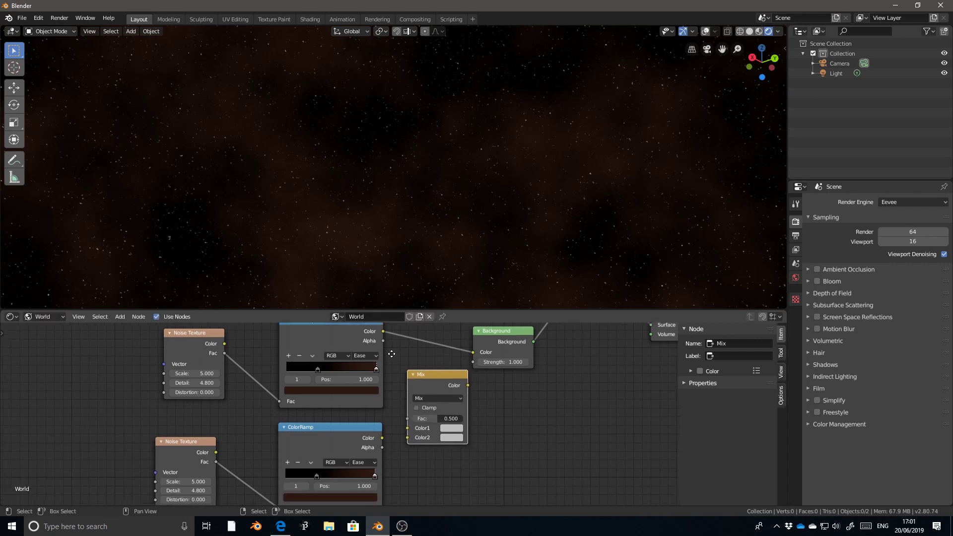
pyautogui.click(392, 353)
# Link the orange ramp to Color1, the lower ramp to Color2, and the Mix output to Background Color
pyautogui.moveTo(383, 322); pyautogui.dragTo(407, 428)
pyautogui.moveTo(493, 390); pyautogui.dragTo(467, 421, button='middle')
pyautogui.moveTo(440, 410); pyautogui.dragTo(471, 355)
pyautogui.click(473, 356)
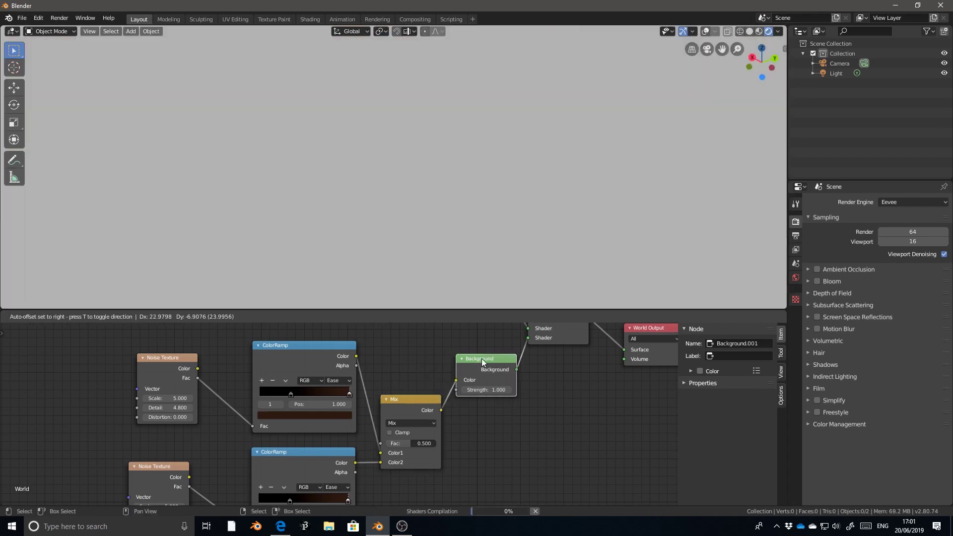
# Make the lower ramp colour dark blue and raise its Noise Texture scale to 10.100
pyautogui.moveTo(373, 489); pyautogui.dragTo(445, 446, button='middle')
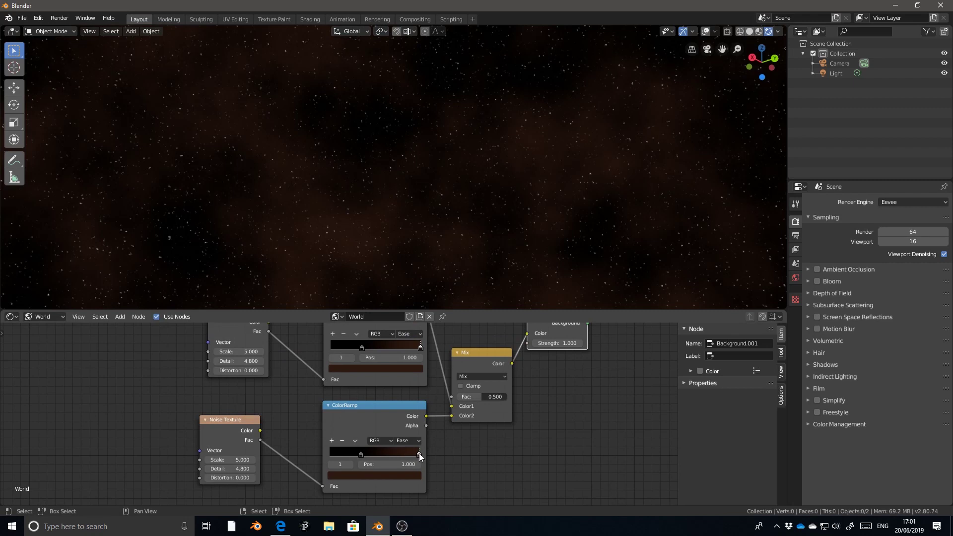
pyautogui.click(401, 429)
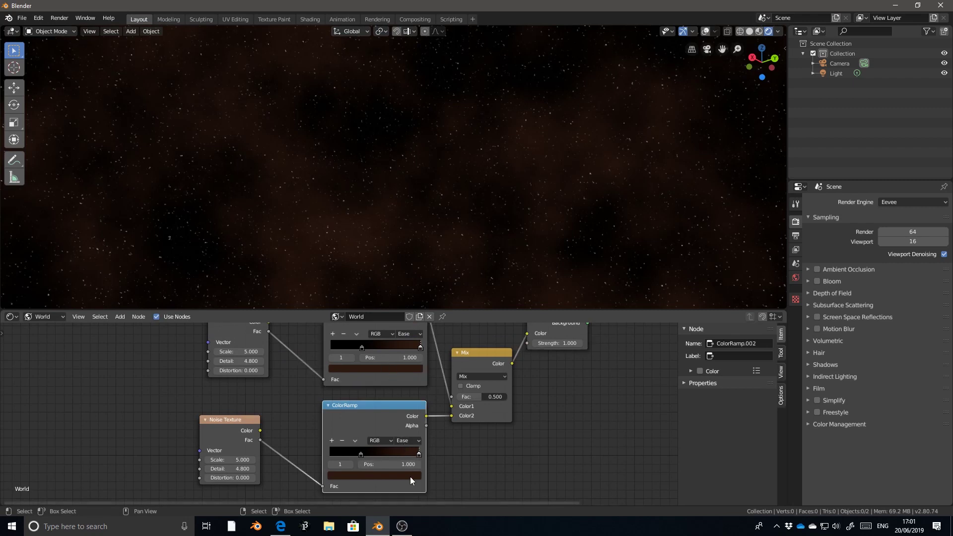
pyautogui.click(410, 475)
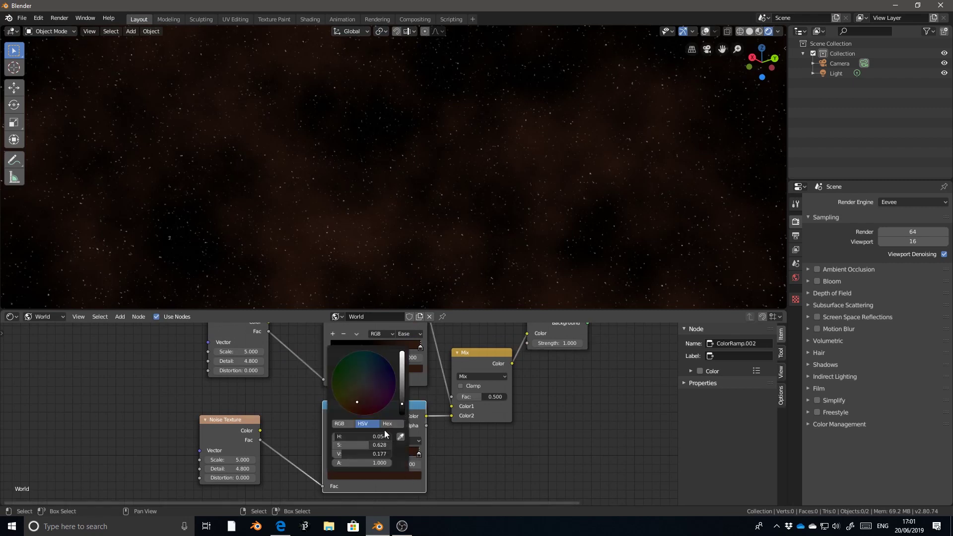
pyautogui.hotkey('ctrl', 'v')
pyautogui.click(399, 475)
pyautogui.moveTo(225, 460)
pyautogui.mouseDown()
pyautogui.moveTo(245, 462)
pyautogui.moveTo(217, 476)
pyautogui.mouseUp()
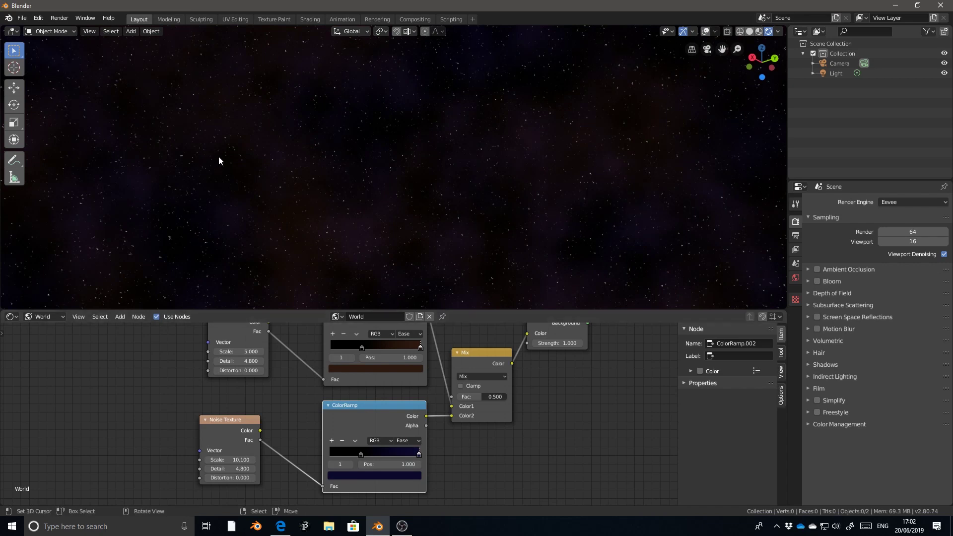
pyautogui.moveTo(551, 383); pyautogui.dragTo(501, 434, button='middle')
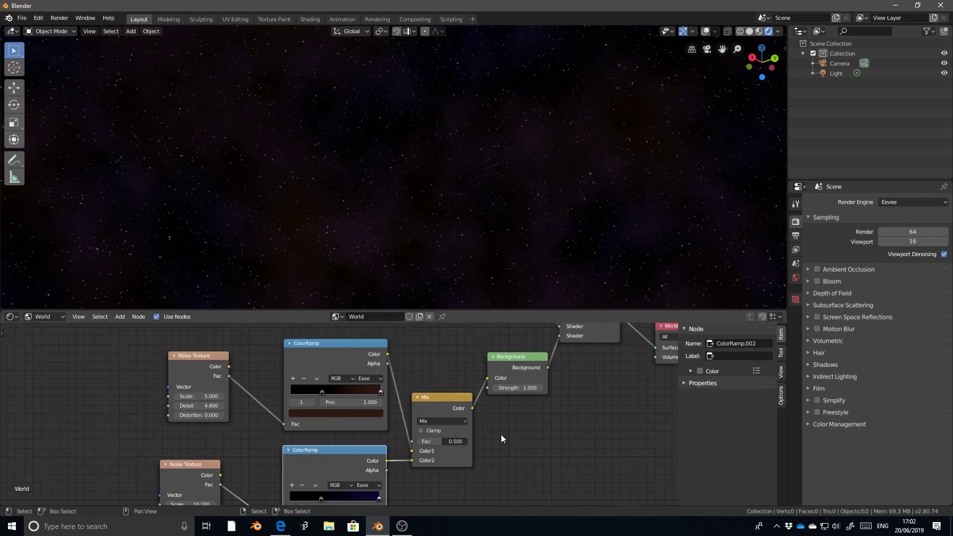
# Adjust the Mix node's factor to preview the blue clouds against the orange
pyautogui.moveTo(431, 421)
pyautogui.mouseDown()
pyautogui.moveTo(432, 405)
pyautogui.moveTo(441, 428)
pyautogui.moveTo(433, 431)
pyautogui.mouseUp()
pyautogui.click(431, 404)
pyautogui.click(430, 405)
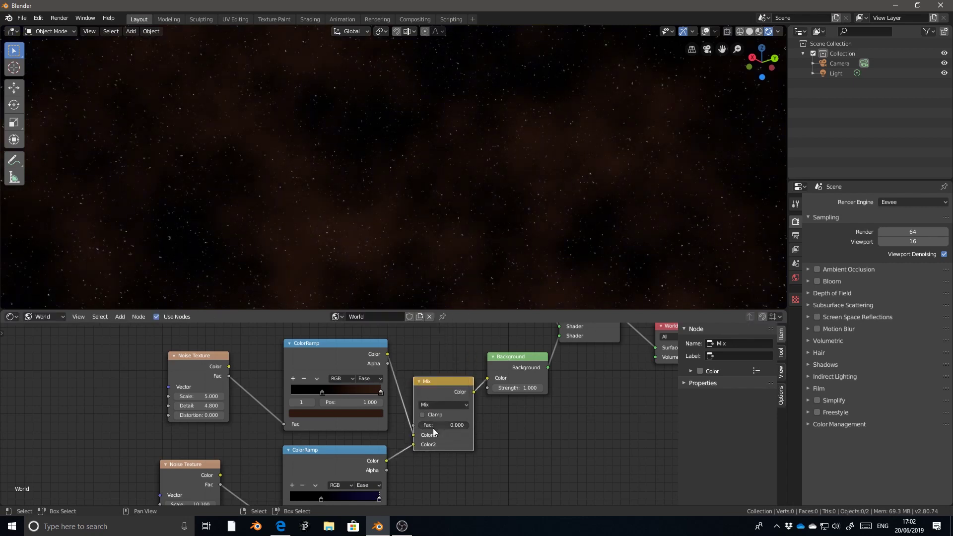
pyautogui.click(326, 346)
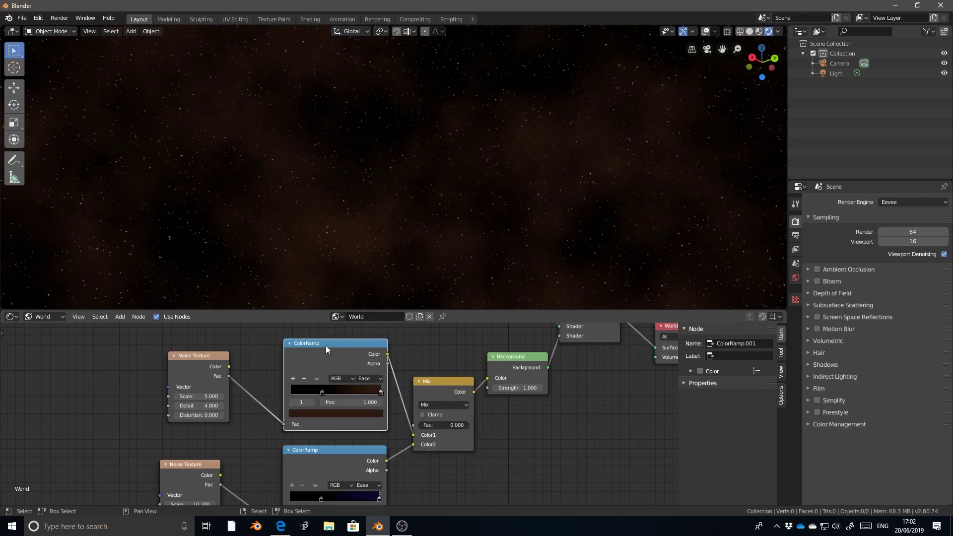
pyautogui.moveTo(326, 345); pyautogui.dragTo(325, 347)
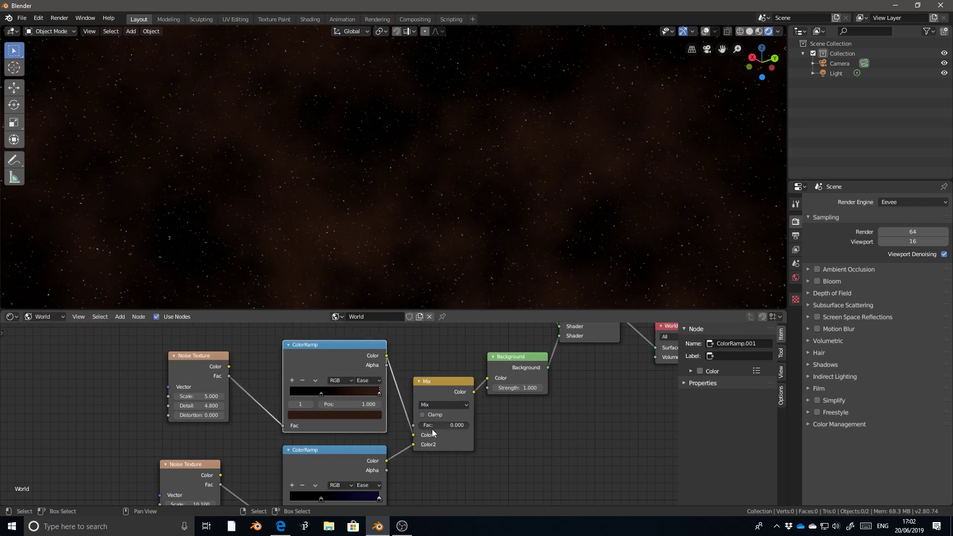
pyautogui.moveTo(435, 424)
pyautogui.mouseDown()
pyautogui.moveTo(469, 426)
pyautogui.moveTo(425, 425)
pyautogui.mouseUp()
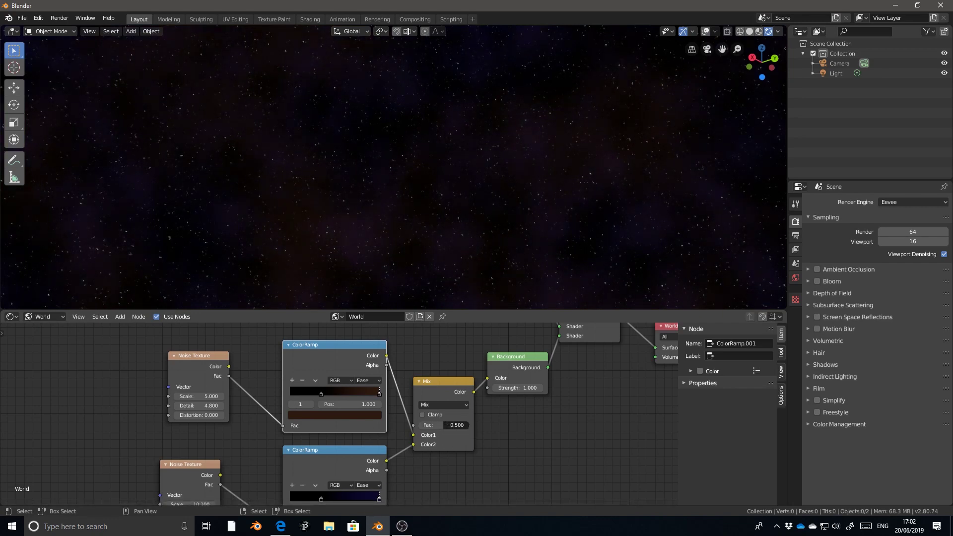
# Set the Mix blend type to Add with Fac 1.000 and view the purplish nebula
pyautogui.click(439, 406)
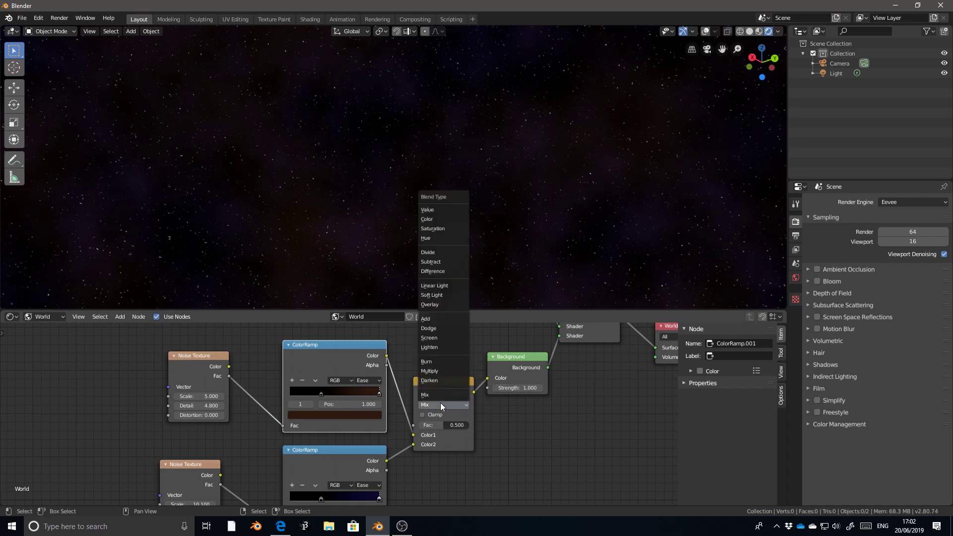
pyautogui.click(453, 319)
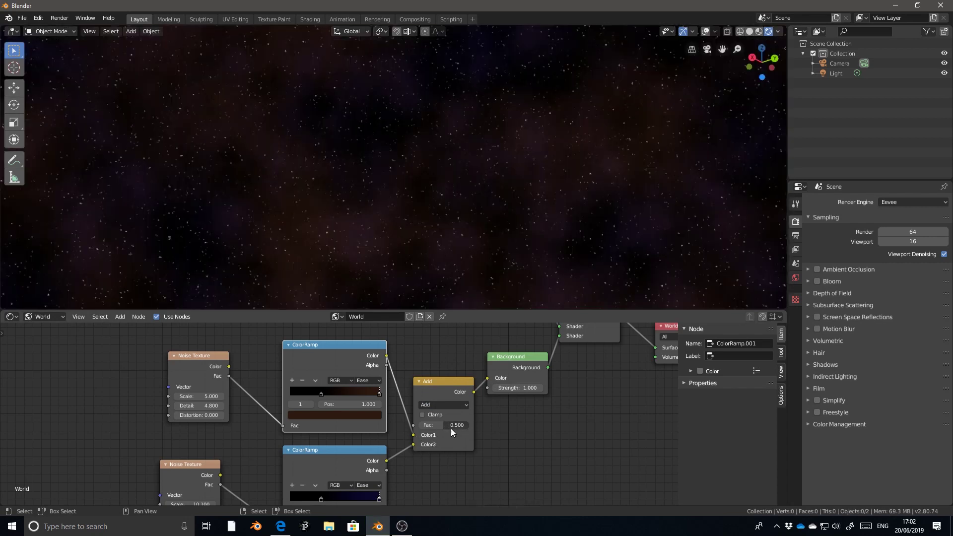
pyautogui.moveTo(450, 427)
pyautogui.mouseDown()
pyautogui.moveTo(376, 416)
pyautogui.moveTo(468, 425)
pyautogui.mouseUp()
pyautogui.moveTo(402, 234); pyautogui.dragTo(447, 212, button='middle')
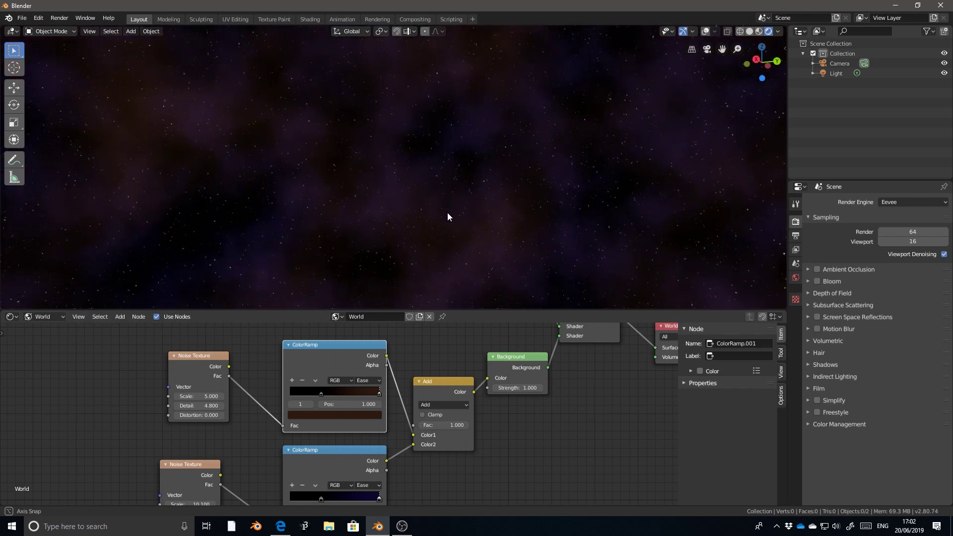
# Reposition the Add node and starfield Background node and review the Add node's blend mode
pyautogui.moveTo(488, 412); pyautogui.dragTo(449, 442, button='middle')
pyautogui.moveTo(394, 412); pyautogui.dragTo(393, 402)
pyautogui.moveTo(489, 397); pyautogui.dragTo(447, 442, button='middle')
pyautogui.click(432, 352)
pyautogui.moveTo(432, 350); pyautogui.dragTo(439, 350)
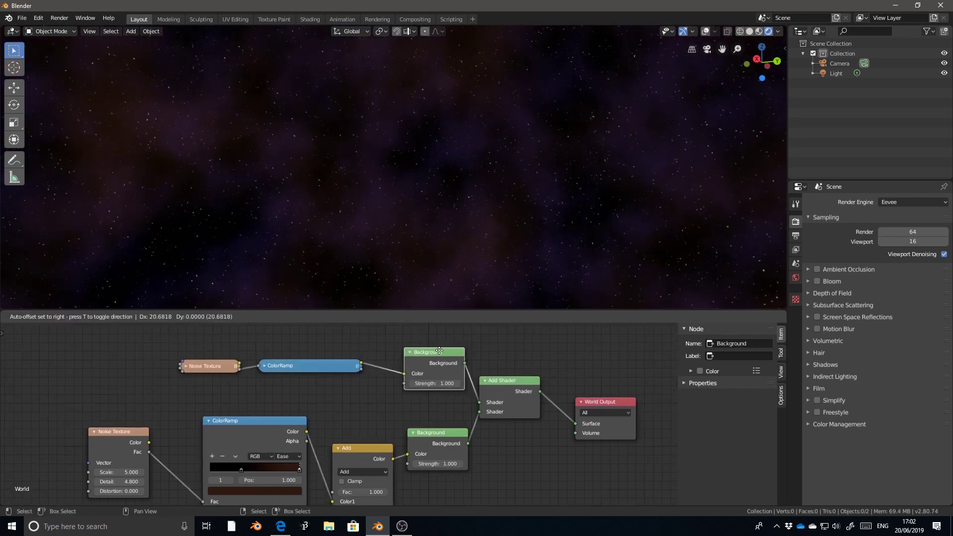
pyautogui.click(276, 452)
pyautogui.moveTo(276, 452); pyautogui.dragTo(321, 396, button='middle')
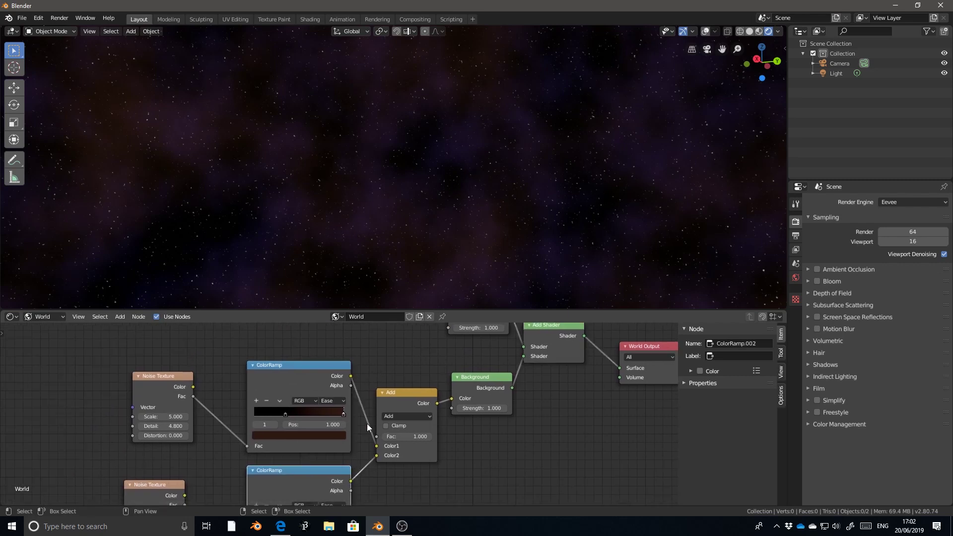
pyautogui.click(407, 408)
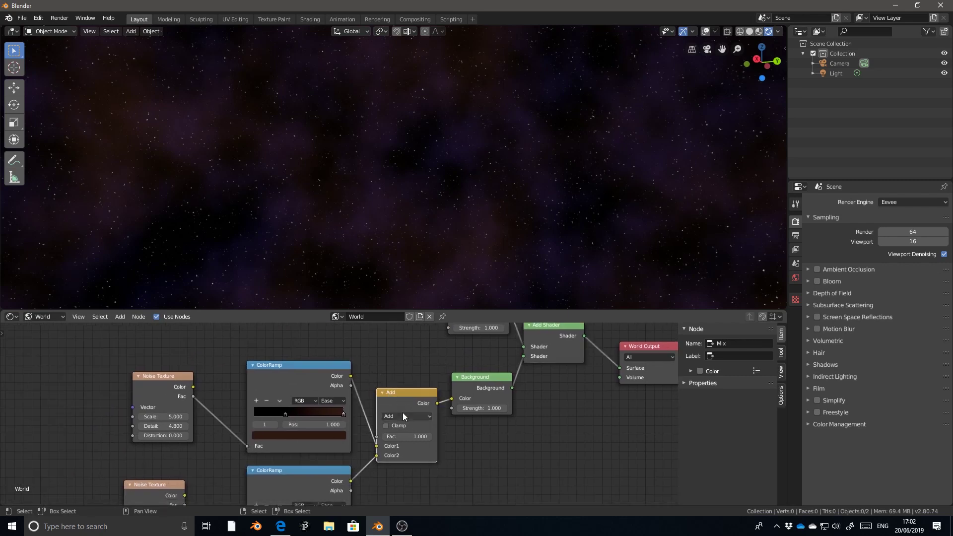
pyautogui.click(404, 416)
pyautogui.moveTo(457, 415); pyautogui.dragTo(445, 464, button='middle')
pyautogui.moveTo(296, 469); pyautogui.dragTo(376, 369, button='middle')
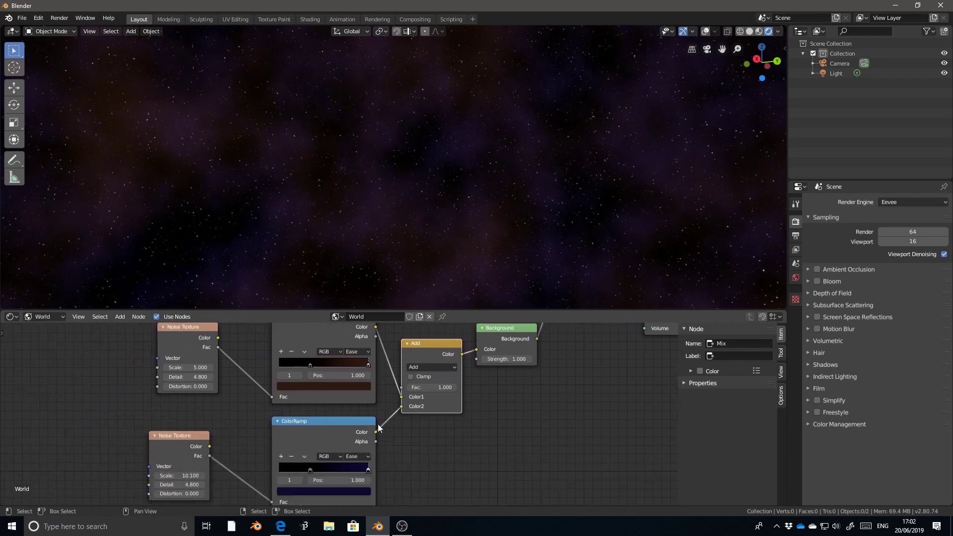
# Increase the Distortion of the blue clouds' Noise Texture and inspect the nebula
pyautogui.click(356, 491)
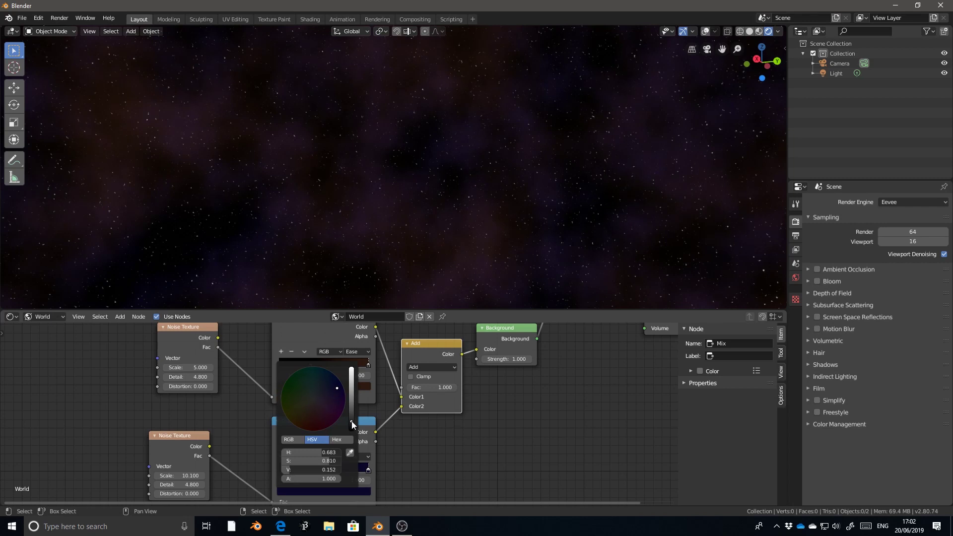
pyautogui.moveTo(222, 429); pyautogui.dragTo(258, 396, button='middle')
pyautogui.moveTo(223, 461); pyautogui.dragTo(253, 461)
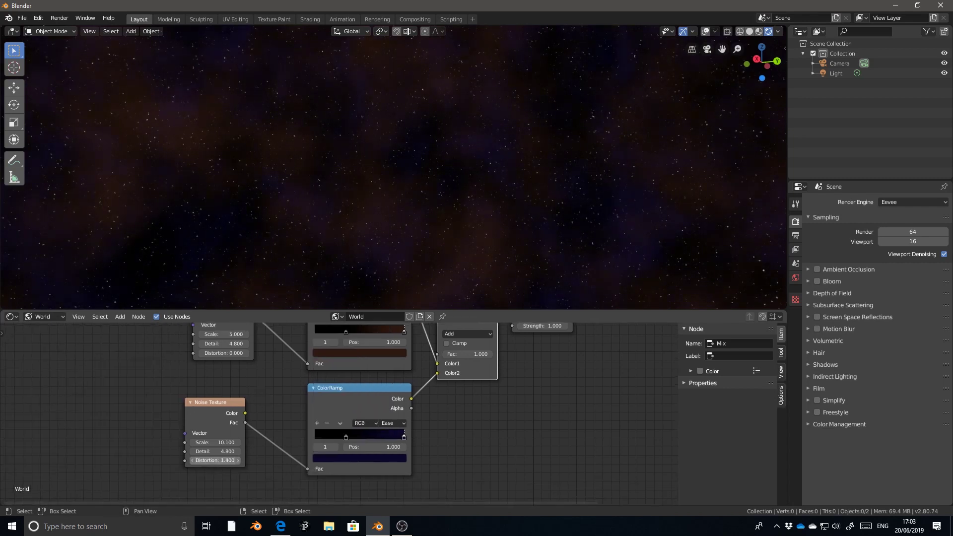
pyautogui.moveTo(556, 331); pyautogui.dragTo(487, 429, button='middle')
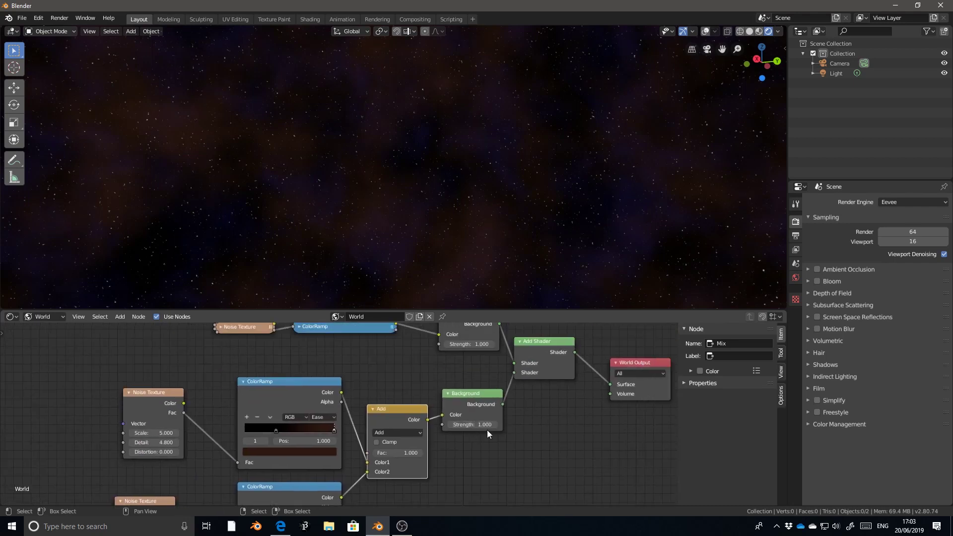
pyautogui.moveTo(537, 370); pyautogui.dragTo(463, 413, button='middle')
pyautogui.moveTo(419, 278); pyautogui.dragTo(441, 233, button='middle')
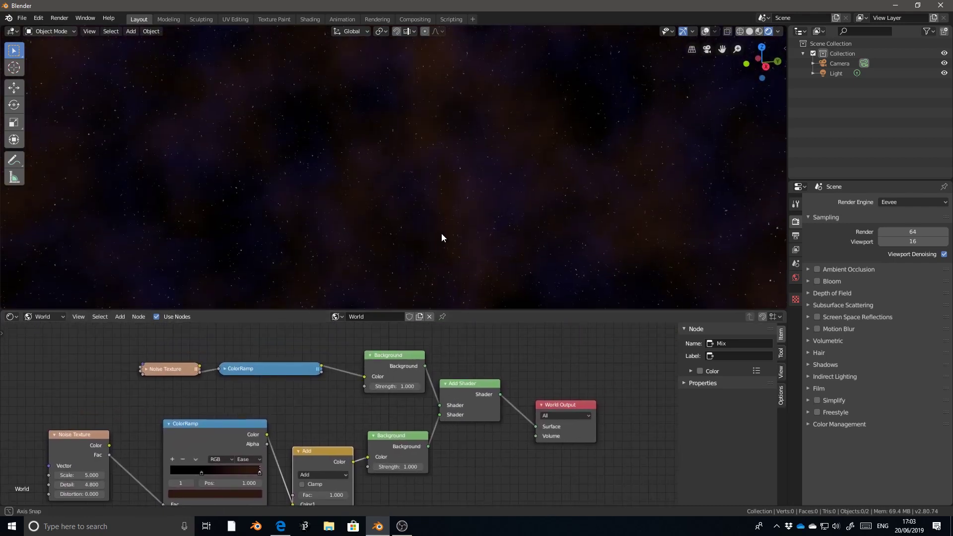
# Preview the nebula Background at Strength 0, then restore its Strength to 0.400
pyautogui.click(397, 467)
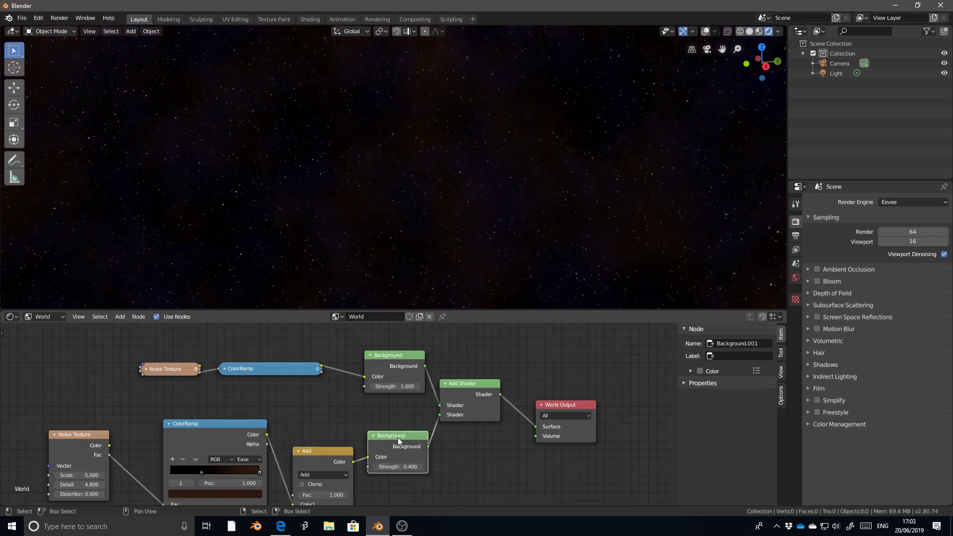
pyautogui.write('0')
pyautogui.press('Return')
pyautogui.hotkey('ctrl', 'z')
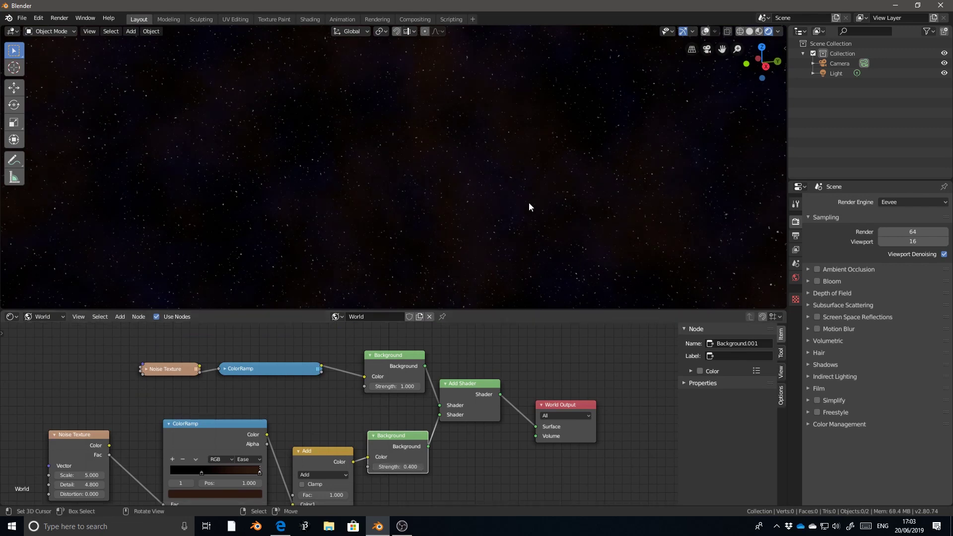
pyautogui.moveTo(478, 207); pyautogui.dragTo(430, 300, button='middle')
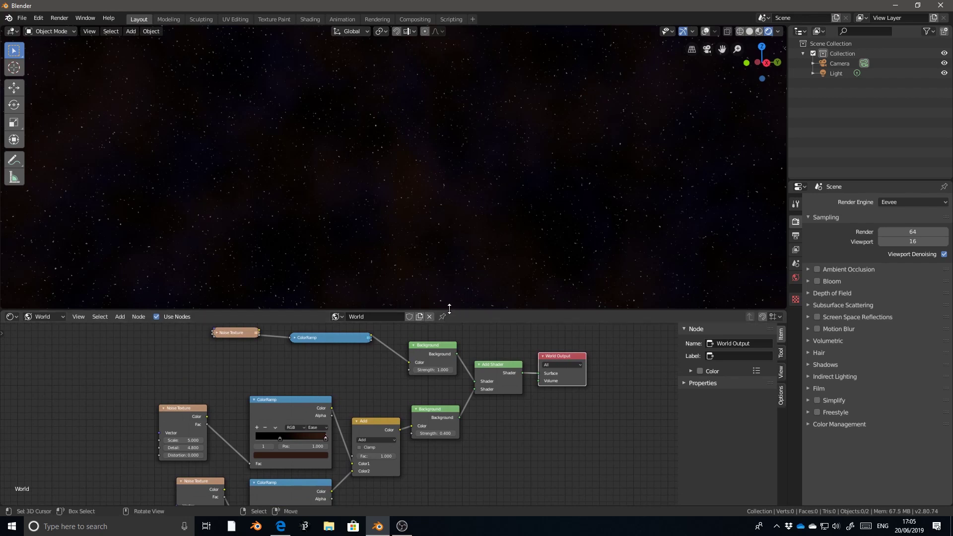
# Move the starfield Background down and reposition the orange, blue and starfield Noise Texture nodes neatly
pyautogui.moveTo(435, 345); pyautogui.dragTo(438, 358)
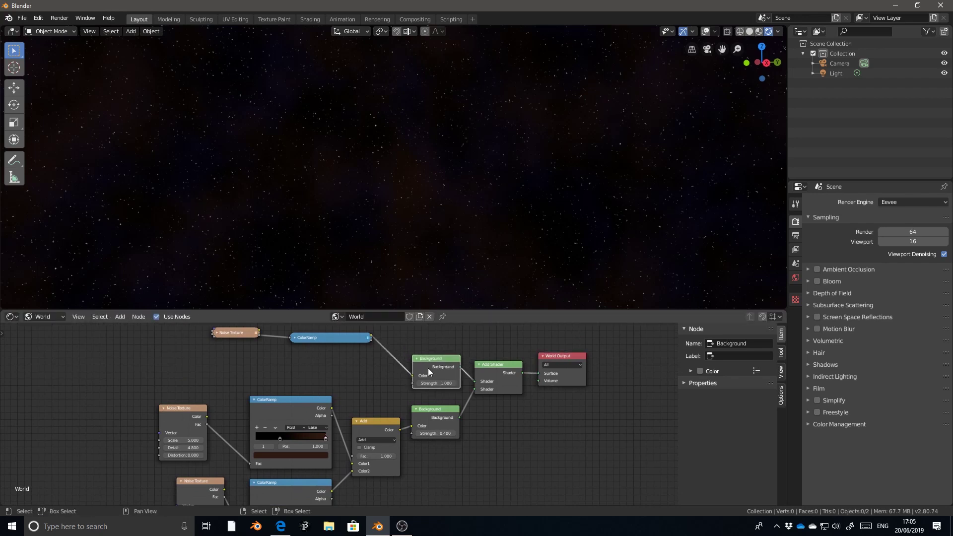
pyautogui.moveTo(354, 389); pyautogui.dragTo(379, 367, button='middle')
pyautogui.scroll(1, 379, 367)
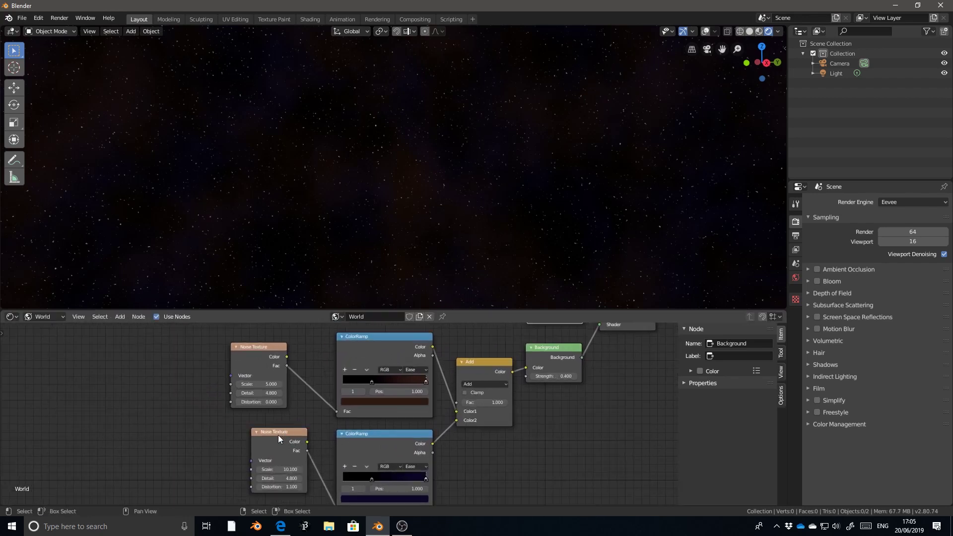
pyautogui.moveTo(270, 441)
pyautogui.mouseDown()
pyautogui.moveTo(294, 425)
pyautogui.moveTo(300, 397)
pyautogui.moveTo(263, 456)
pyautogui.mouseUp()
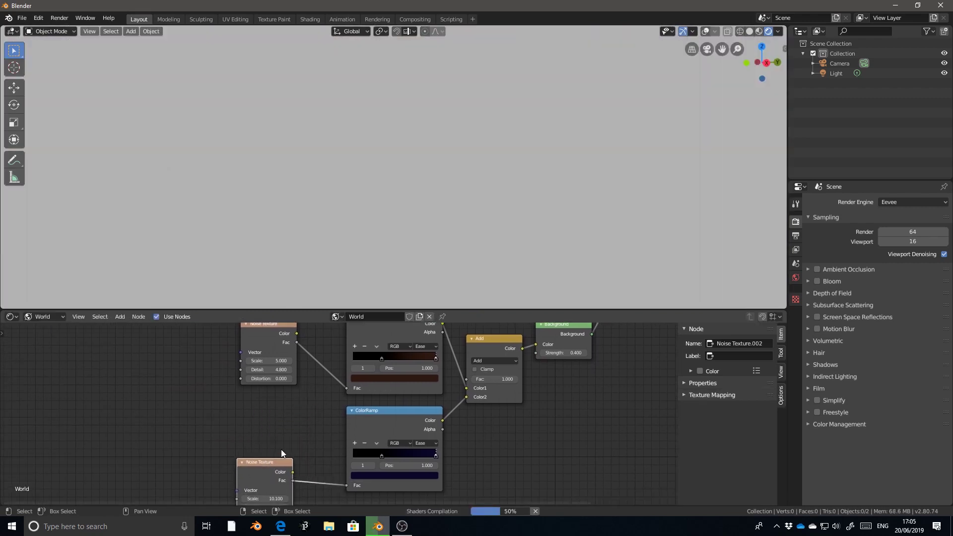
pyautogui.moveTo(270, 320); pyautogui.dragTo(271, 371, button='middle')
pyautogui.moveTo(271, 372); pyautogui.dragTo(215, 372)
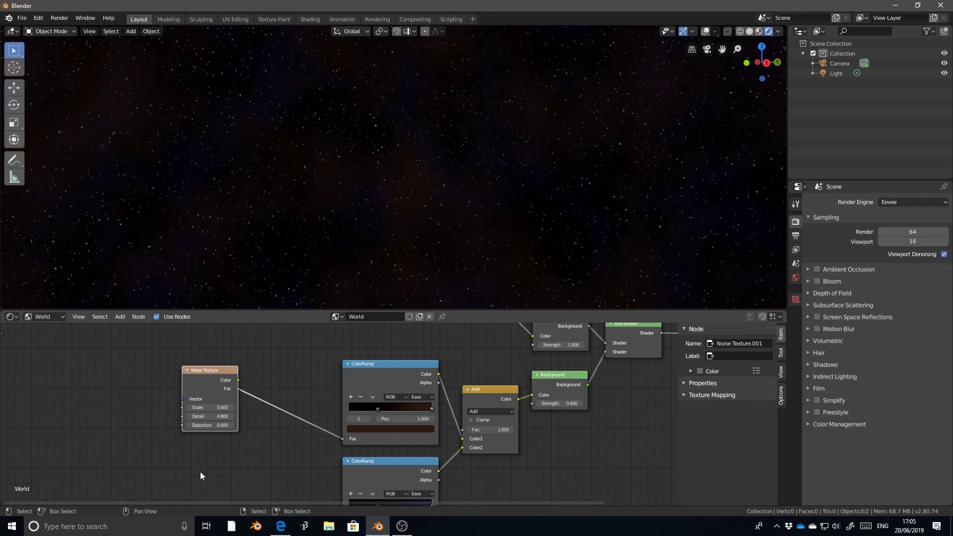
pyautogui.moveTo(466, 174); pyautogui.dragTo(411, 217, button='middle')
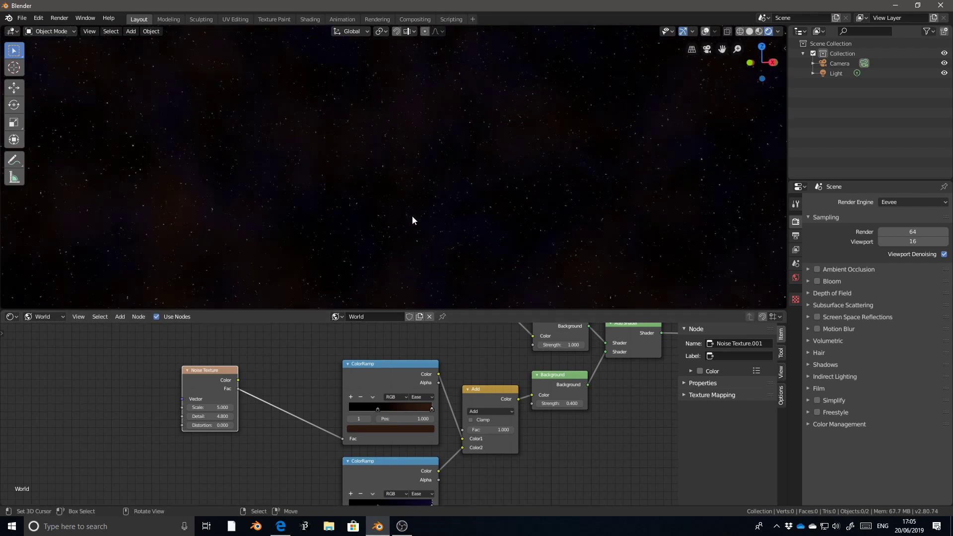
pyautogui.click(409, 364)
pyautogui.moveTo(461, 341); pyautogui.dragTo(341, 413, button='middle')
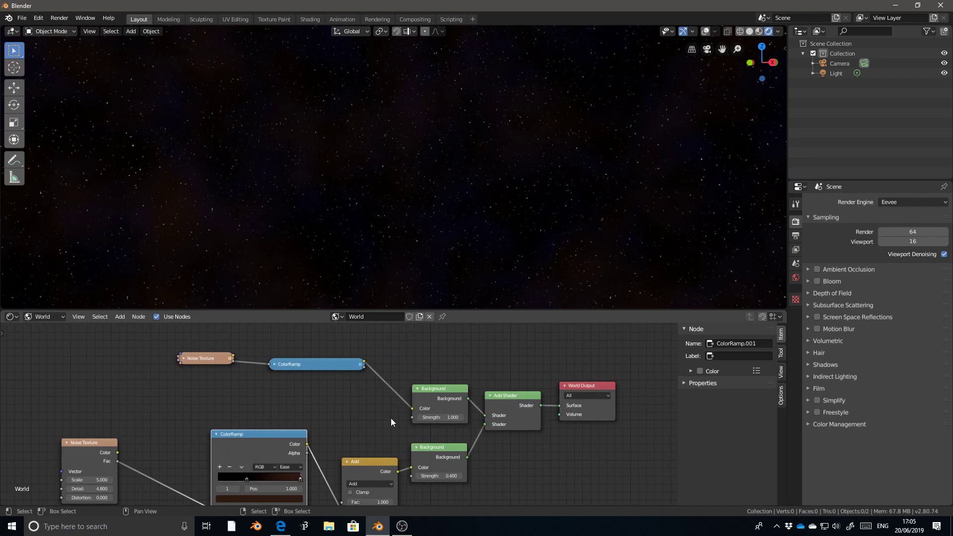
pyautogui.moveTo(203, 358); pyautogui.dragTo(210, 359)
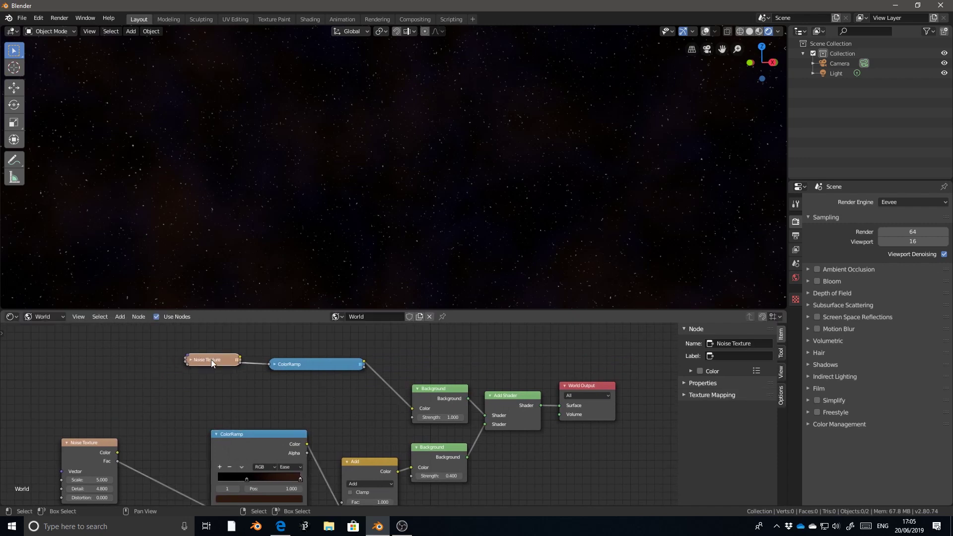